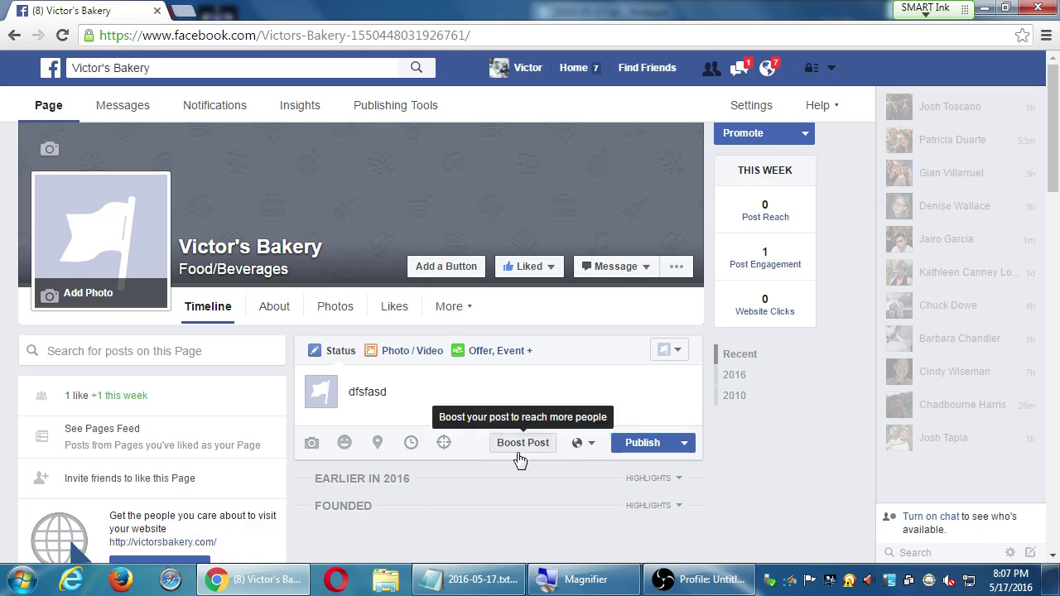
# Step: Check the audience options of the "dfsfasd" post, and save the post as a draft
pyautogui.click(591, 447)
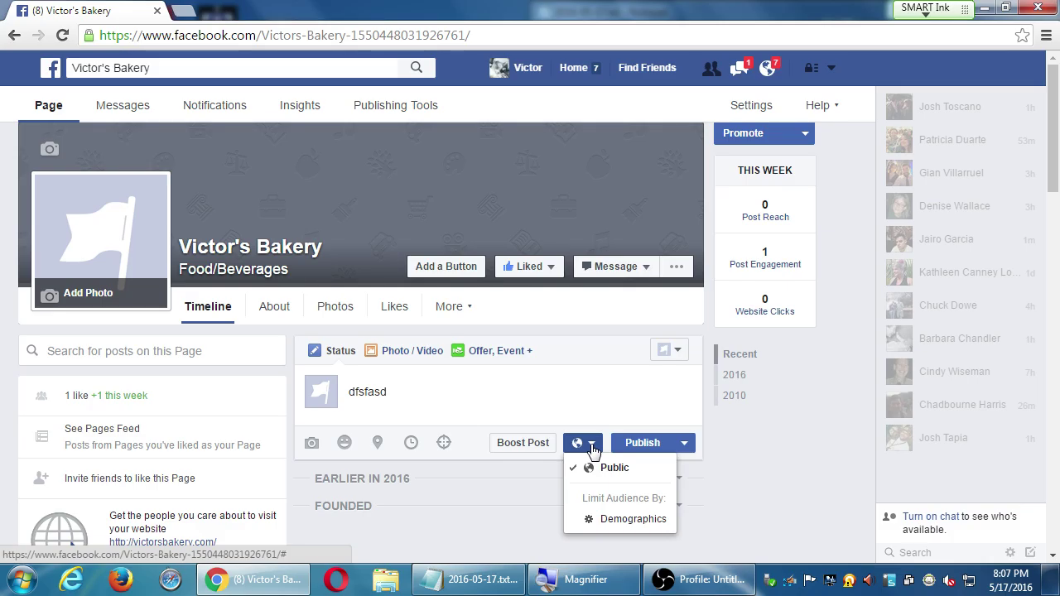
pyautogui.click(594, 406)
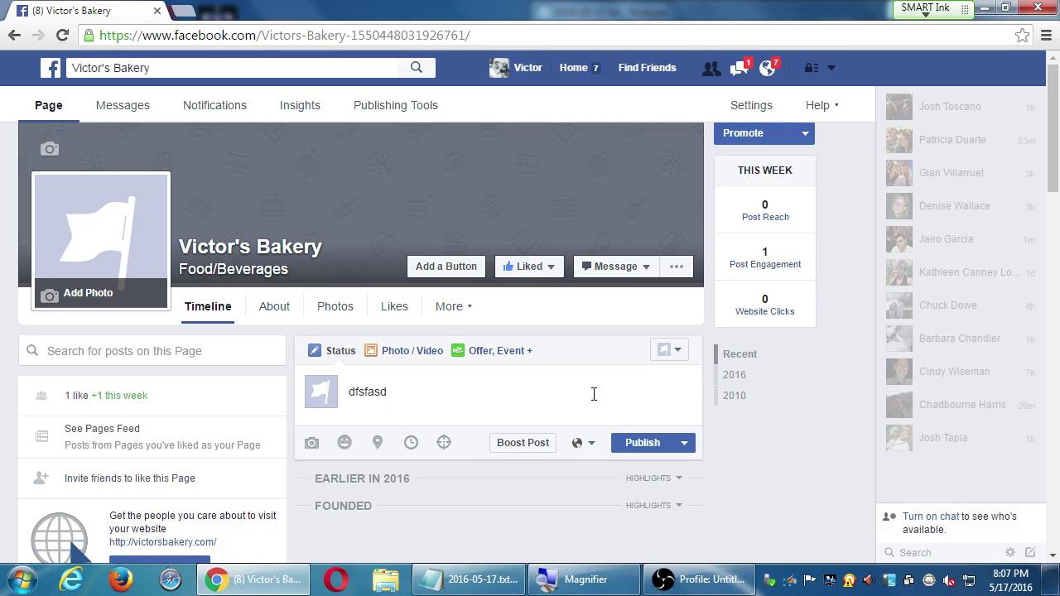
pyautogui.click(688, 445)
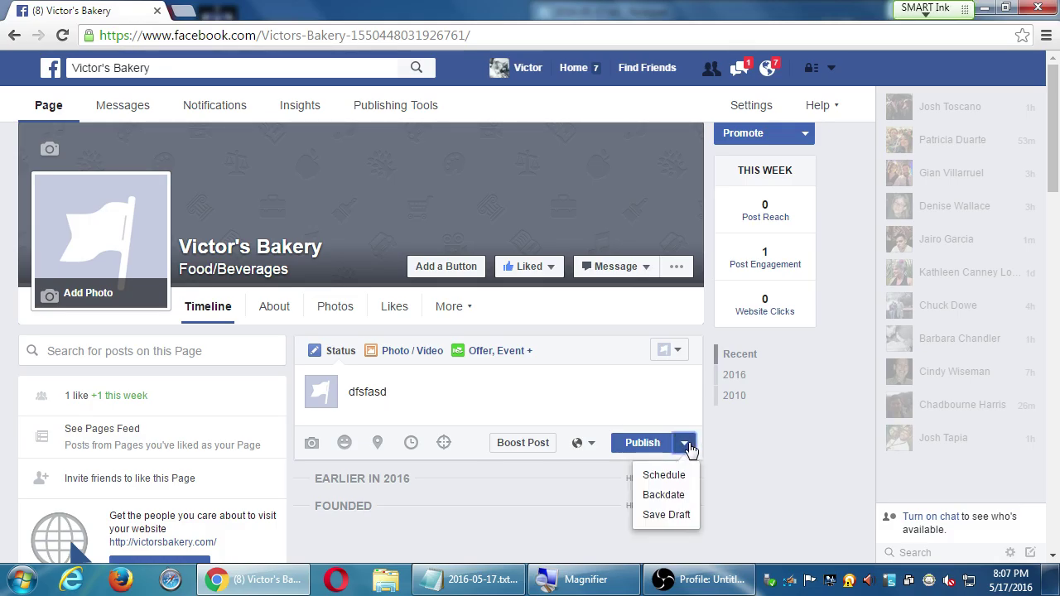
pyautogui.click(691, 515)
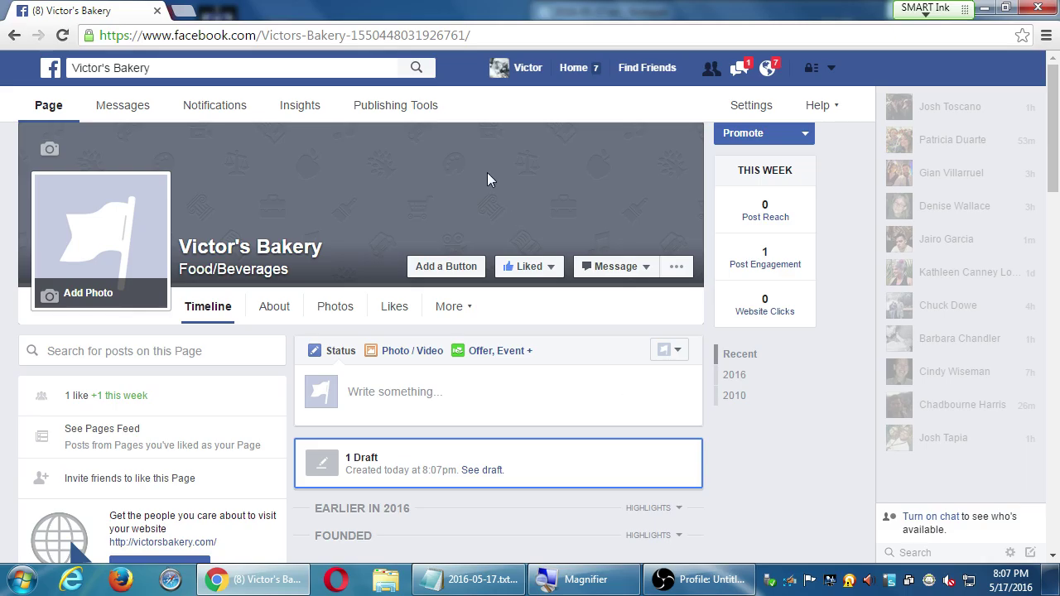
# Step: Review the saved "dfsfasd" draft in Publishing Tools, open it for editing, and close it without changes
pyautogui.click(393, 109)
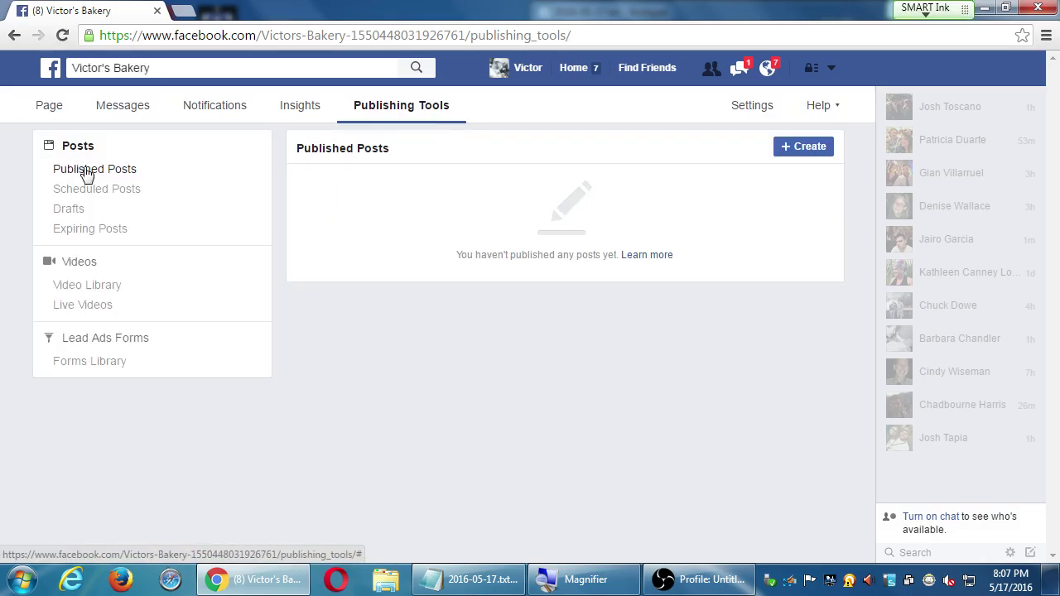
pyautogui.click(78, 210)
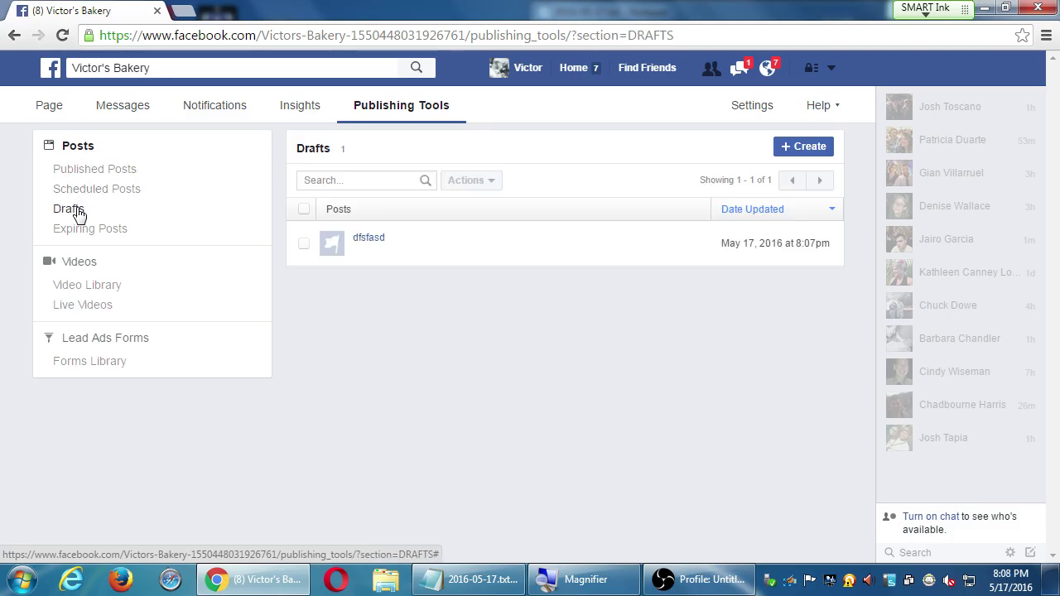
pyautogui.click(378, 242)
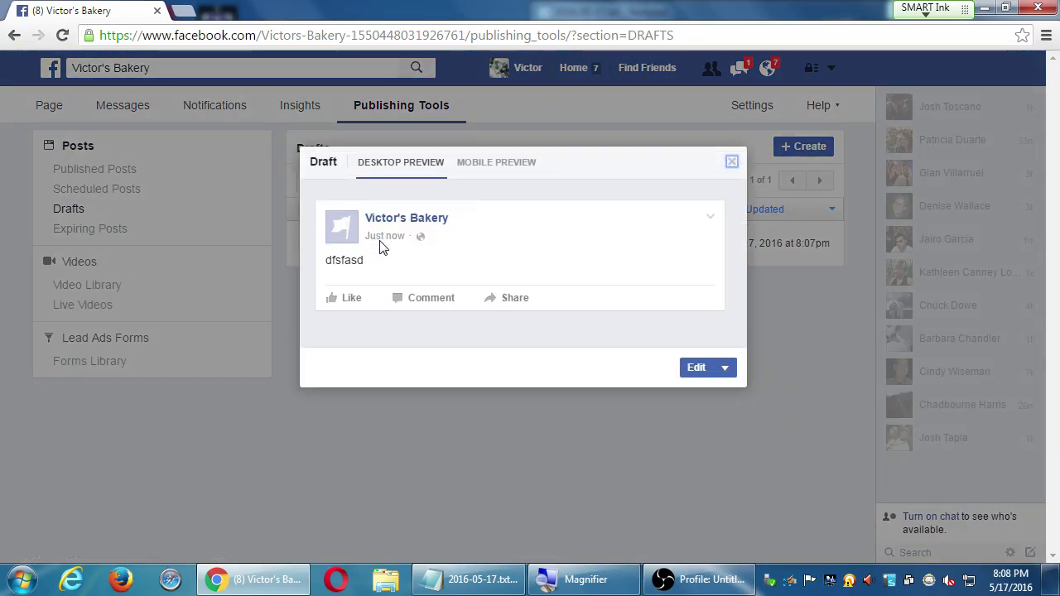
pyautogui.click(692, 366)
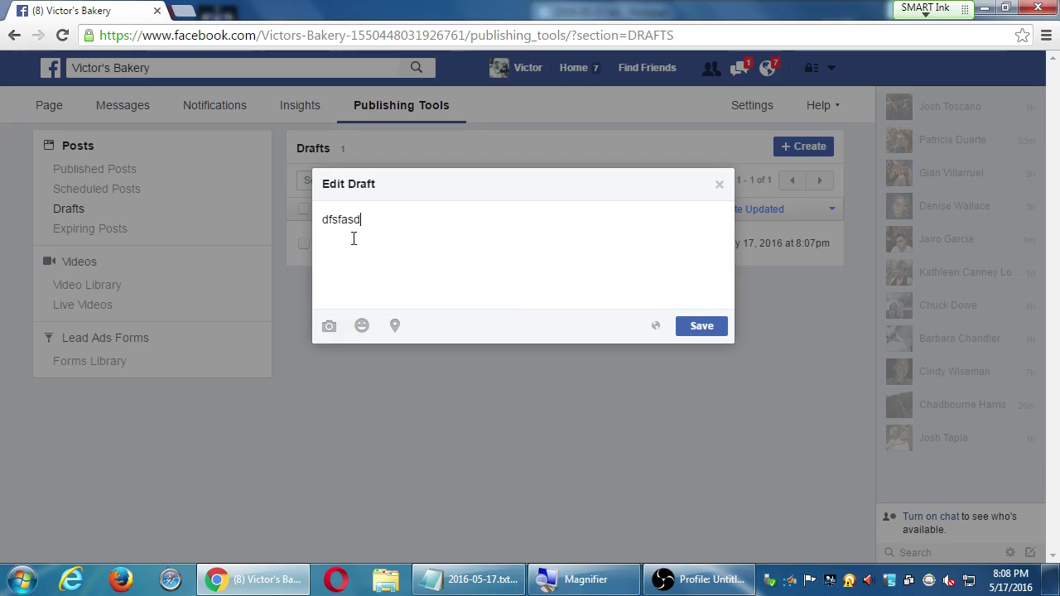
pyautogui.click(719, 184)
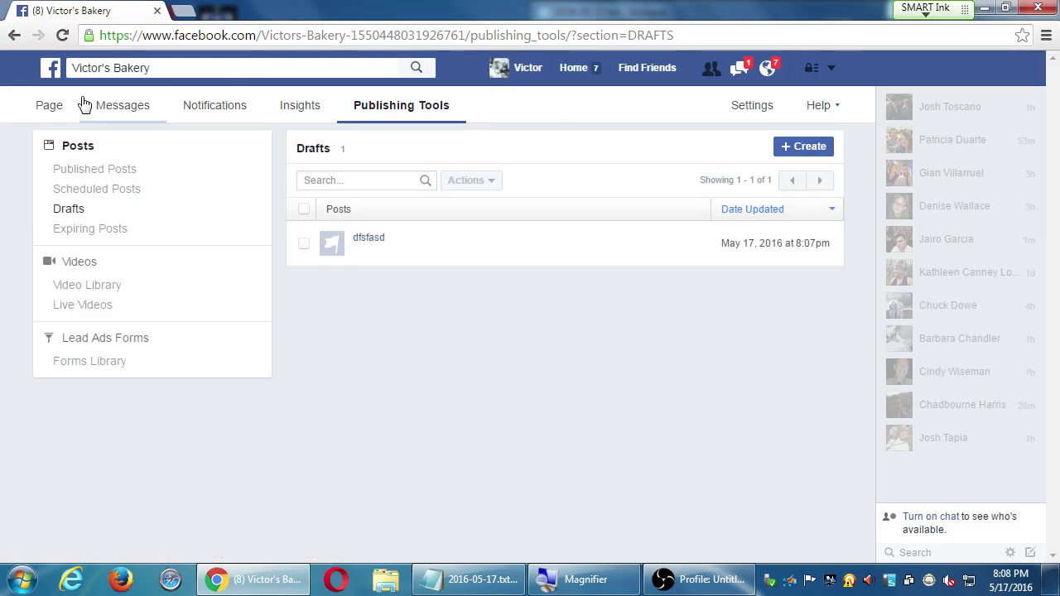
# Step: Return to the bakery page, write a new post reading "ggfgnfgnfngf", and open its Backdate options
pyautogui.click(48, 108)
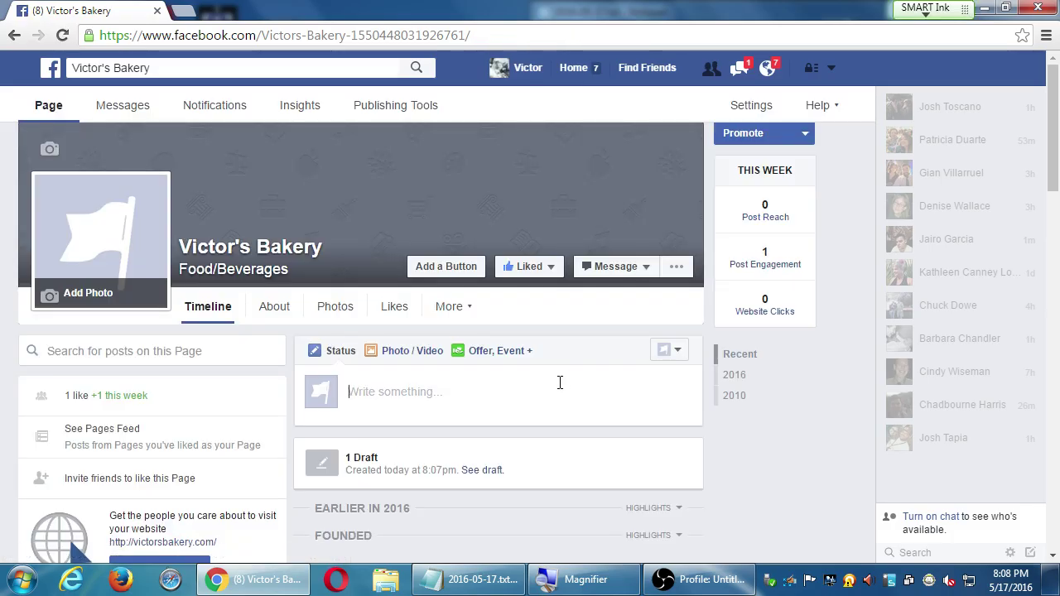
pyautogui.write('ggfgnfgnfngf')
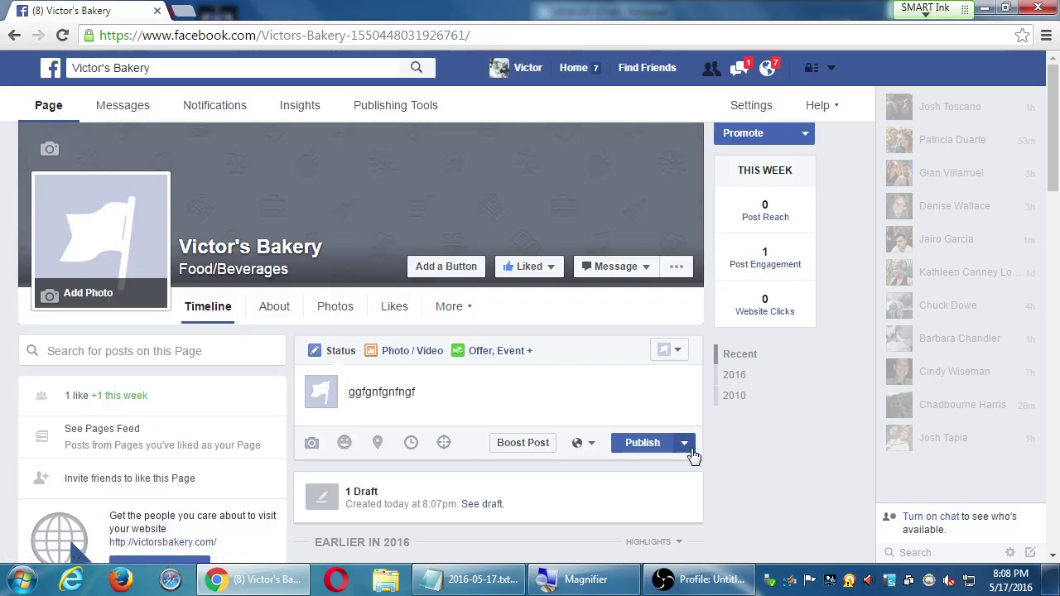
pyautogui.click(686, 444)
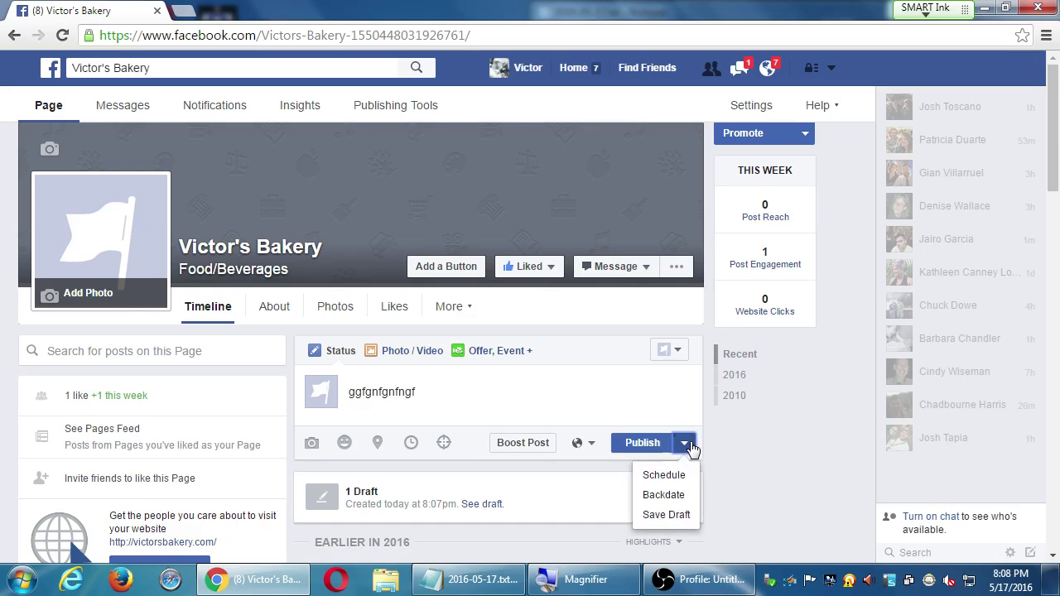
pyautogui.click(687, 495)
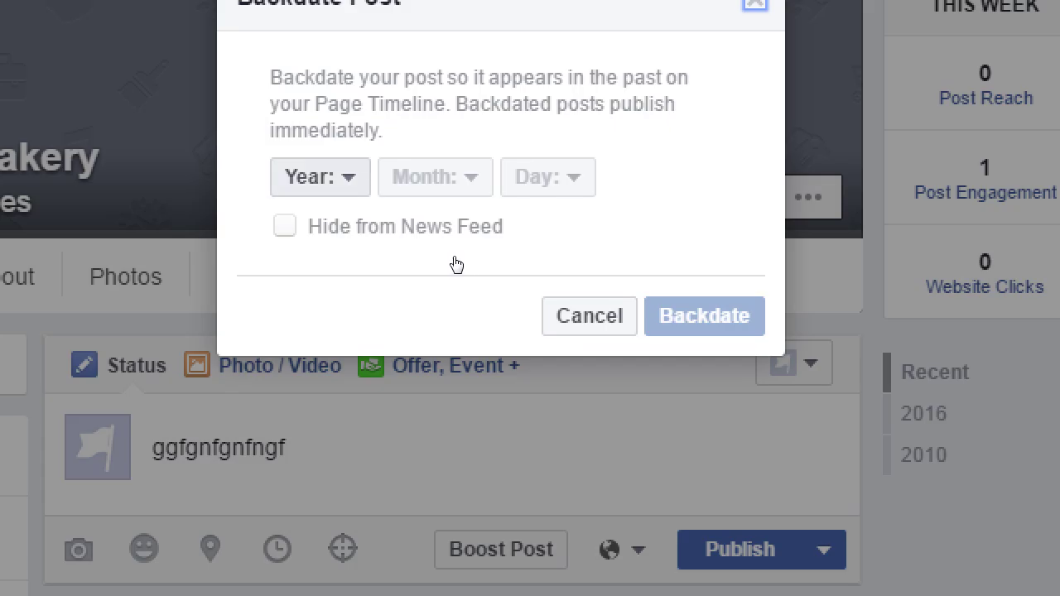
# Step: Set the backdate year to 2016 and the month to May
pyautogui.press('space')
pyautogui.press('Down')
pyautogui.press('Down')
pyautogui.press('Down')
pyautogui.press('Down')
pyautogui.press('Down')
pyautogui.press('Down')
pyautogui.press('Down')
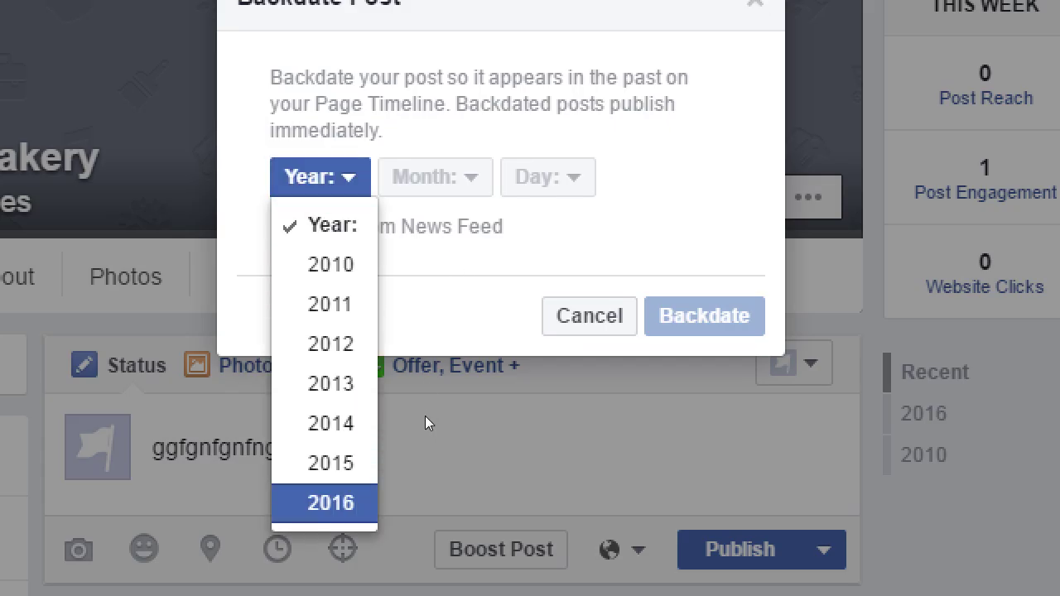
pyautogui.press('Return')
pyautogui.press('Tab')
pyautogui.press('space')
pyautogui.press('Down')
pyautogui.press('Down')
pyautogui.press('Down')
pyautogui.press('Down')
pyautogui.press('Down')
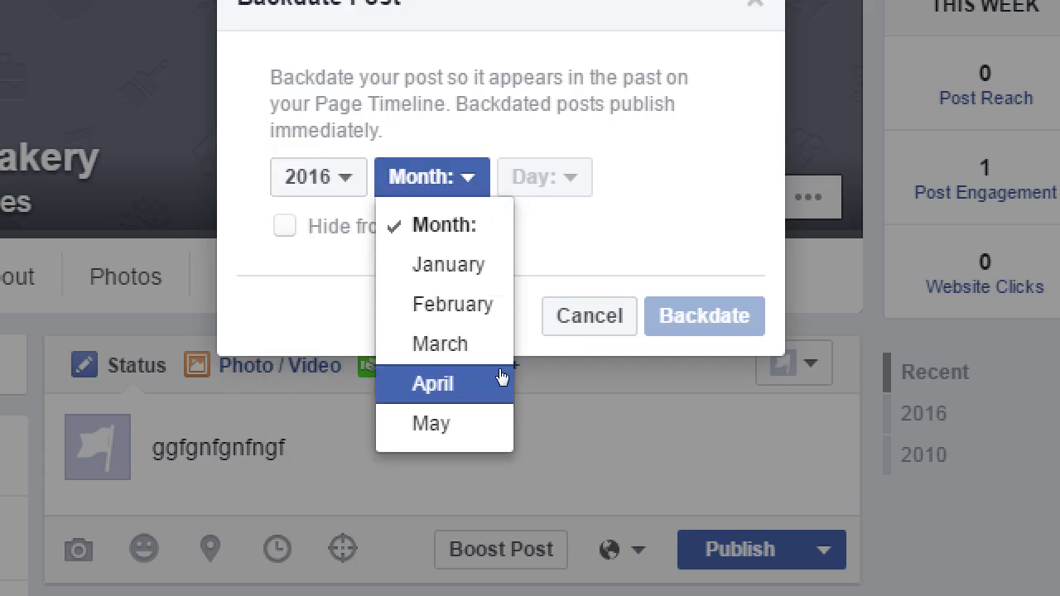
pyautogui.press('Return')
# Step: Set the backdate day to 16 and publish the post with that date
pyautogui.press('Tab')
pyautogui.press('space')
pyautogui.press('Down')
pyautogui.press('Down')
pyautogui.press('Down')
pyautogui.press('Down')
pyautogui.press('Down')
pyautogui.press('Down')
pyautogui.press('Down')
pyautogui.press('Down')
pyautogui.press('Down')
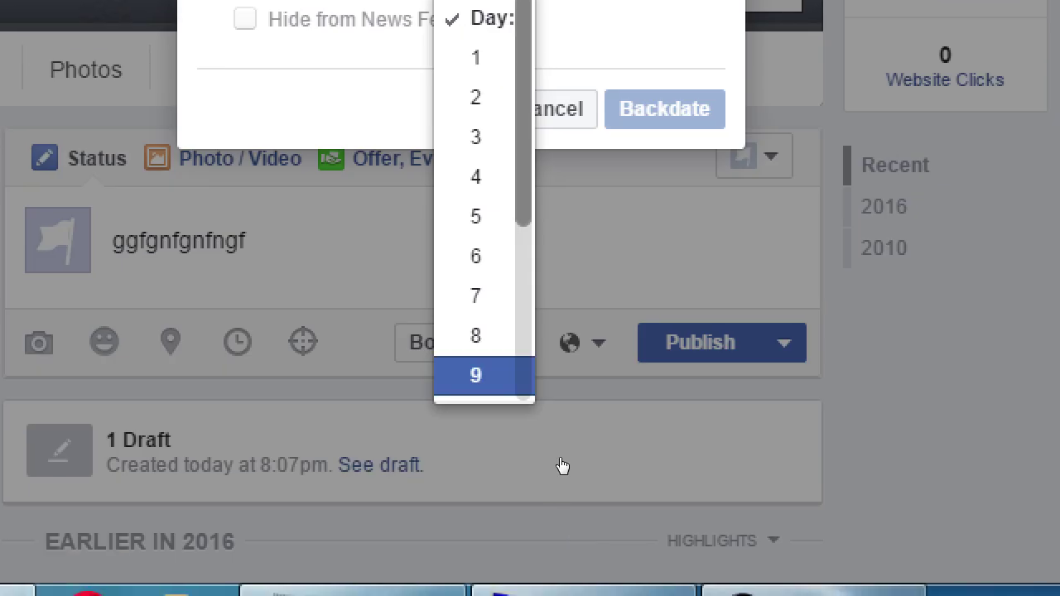
pyautogui.press('Down')
pyautogui.press('Down')
pyautogui.press('Down')
pyautogui.press('Down')
pyautogui.press('Down')
pyautogui.press('Down')
pyautogui.press('Down')
pyautogui.press('Down')
pyautogui.press('Up')
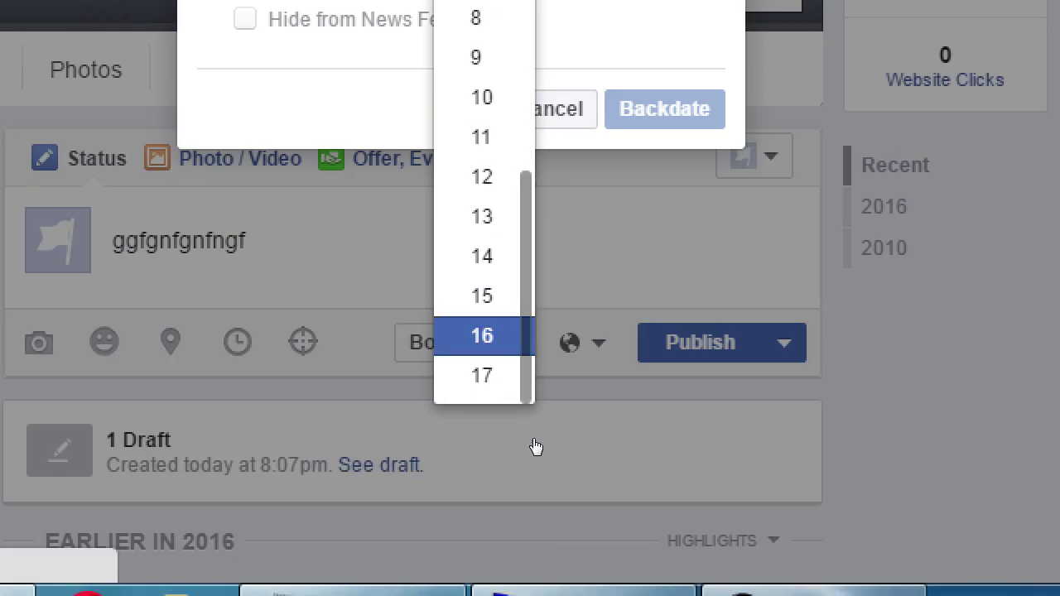
pyautogui.press('Return')
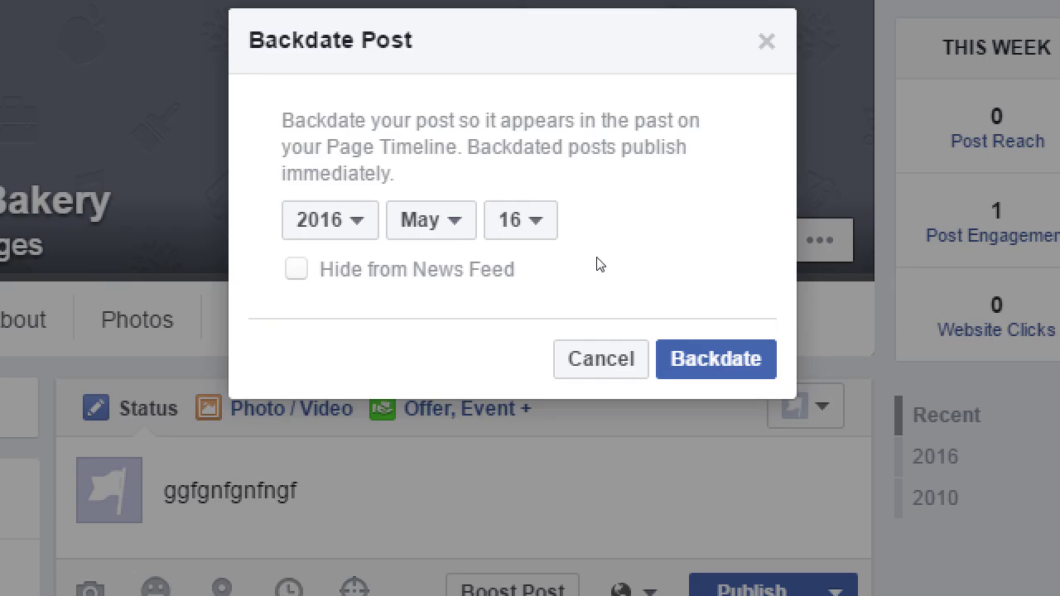
pyautogui.press('Return')
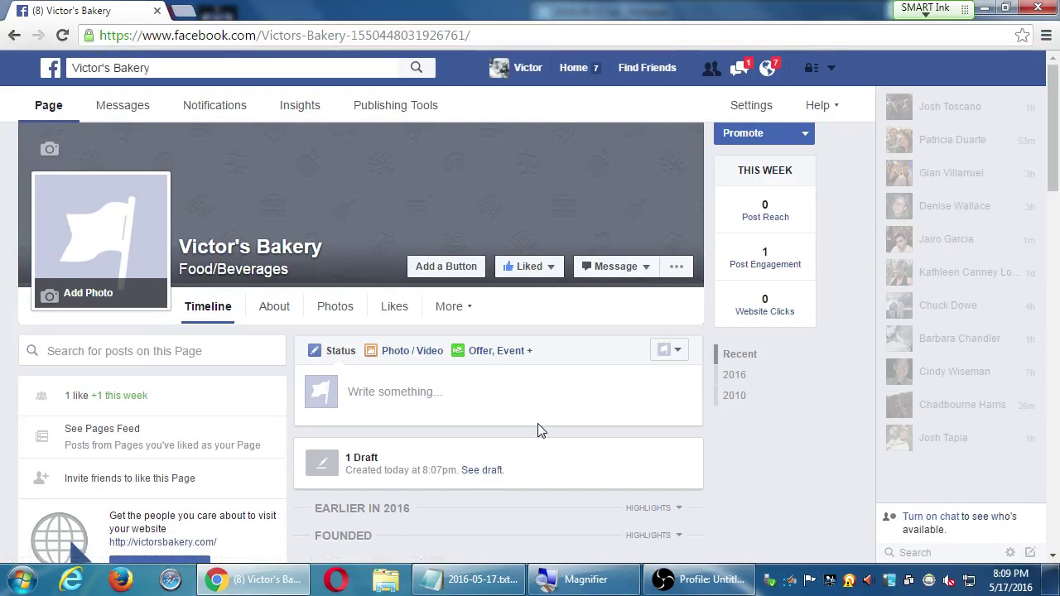
# Step: Write a new page post reading "rthtrhhtr" and open its Schedule options
pyautogui.scroll(-1, 537, 428)
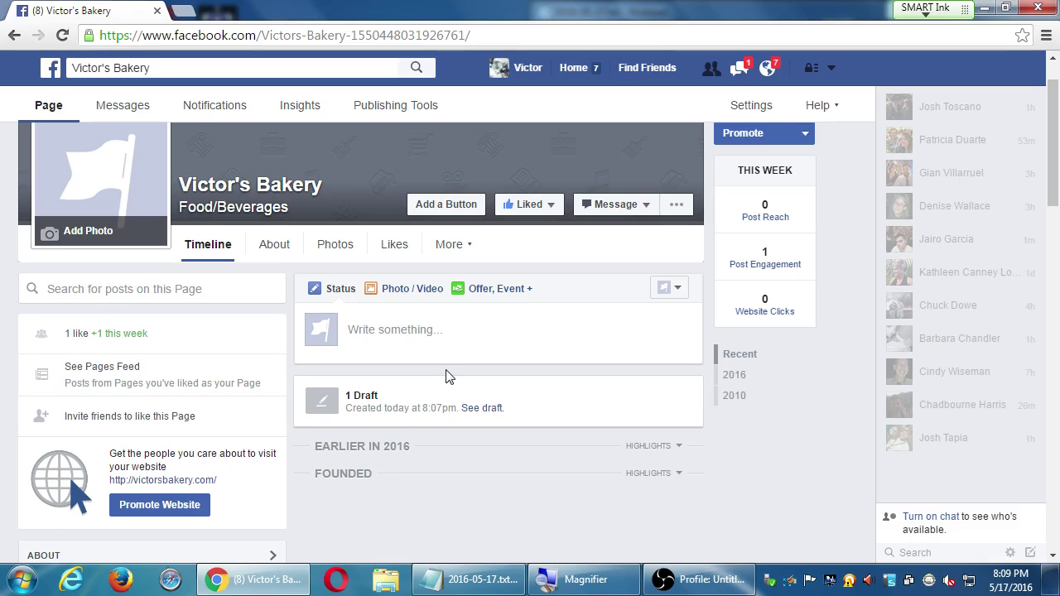
pyautogui.click(559, 326)
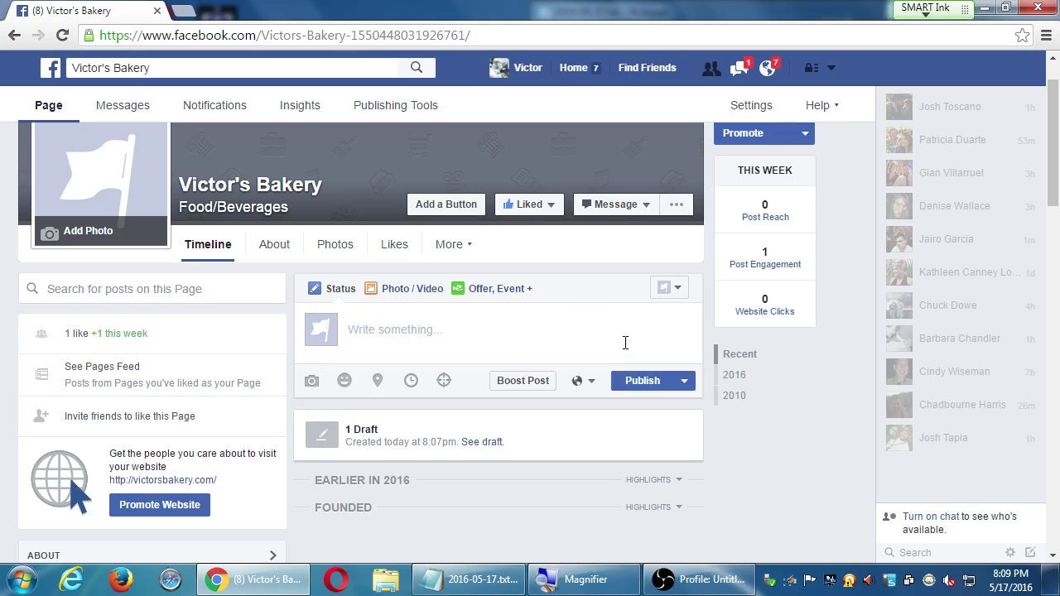
pyautogui.write('rthtrhhtr')
pyautogui.click(684, 382)
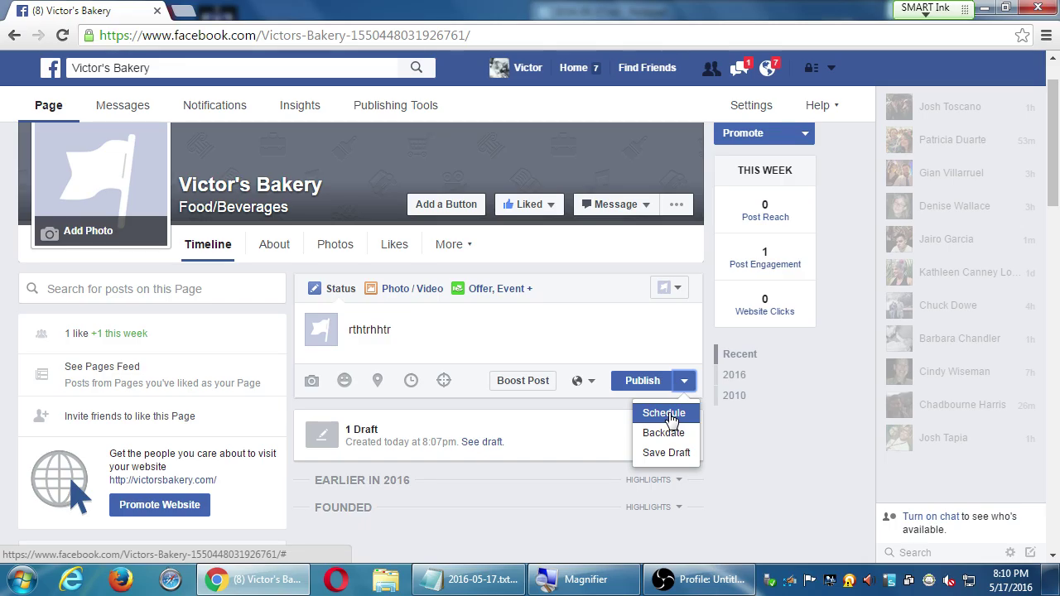
pyautogui.click(667, 413)
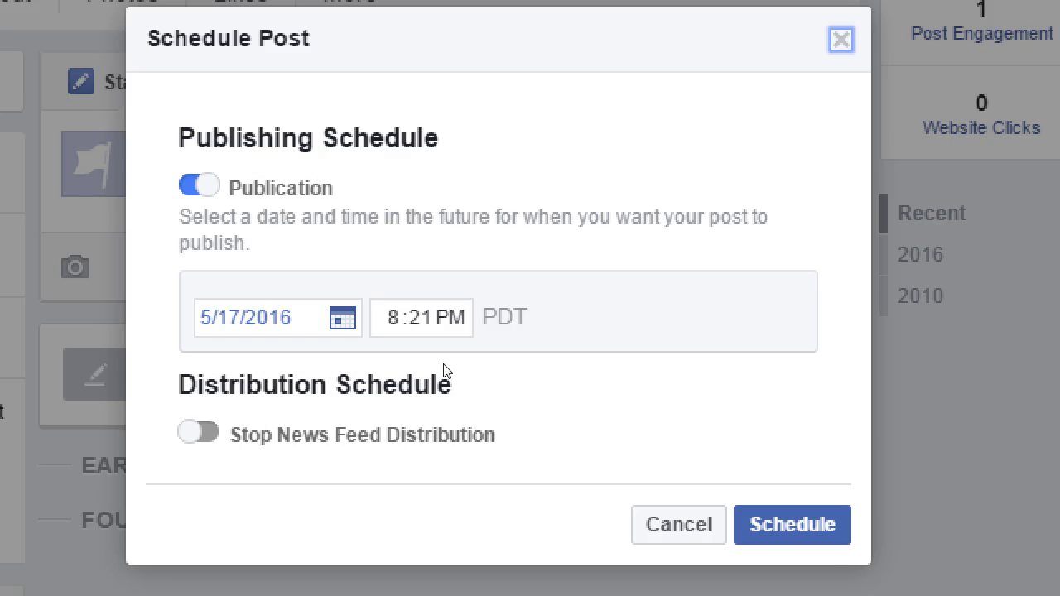
# Step: Schedule the post for publication on 5/23/2016 at 8:21 AM
pyautogui.press('Tab')
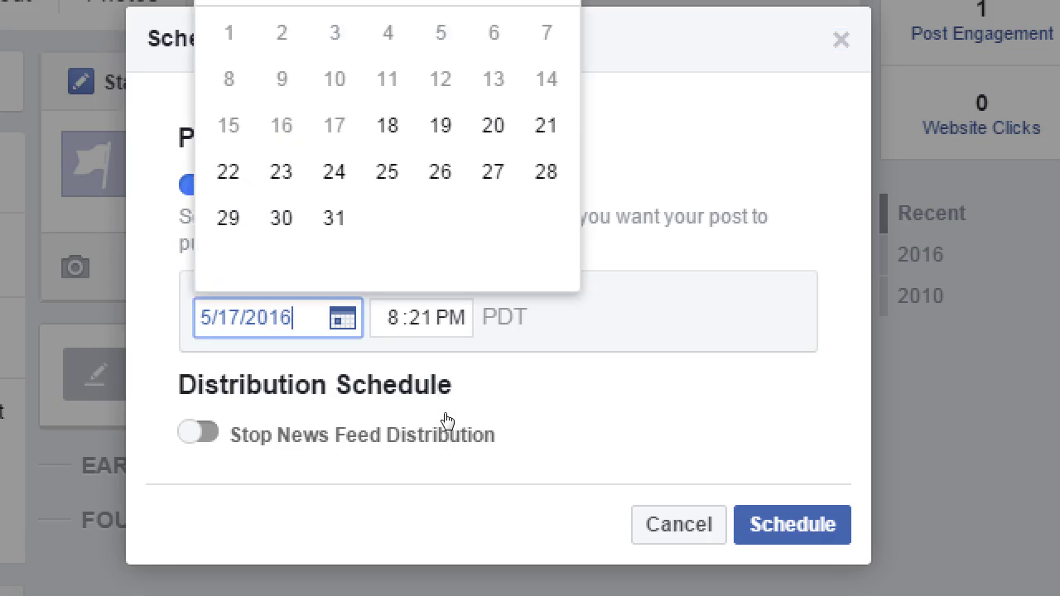
pyautogui.press('Down')
pyautogui.press('Right')
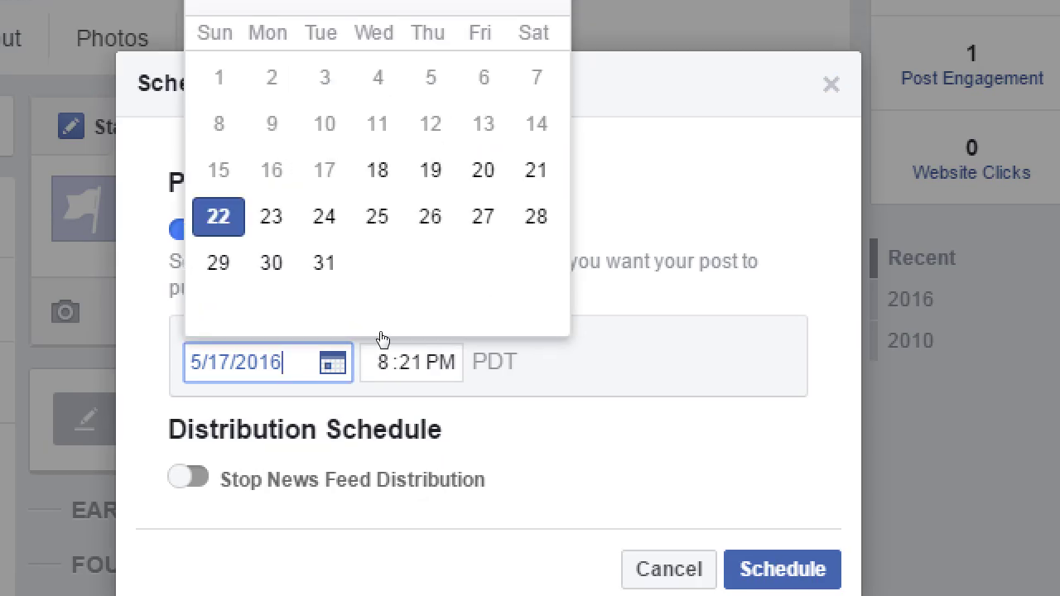
pyautogui.press('Right')
pyautogui.press('Return')
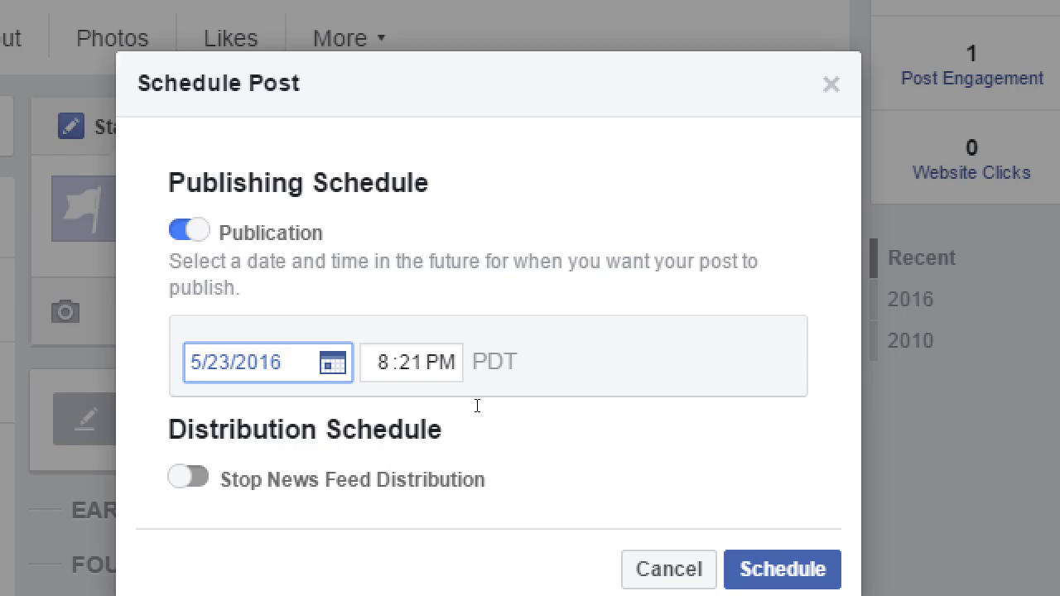
pyautogui.click(497, 412)
pyautogui.hotkey('shift', 'Tab')
pyautogui.press('Down')
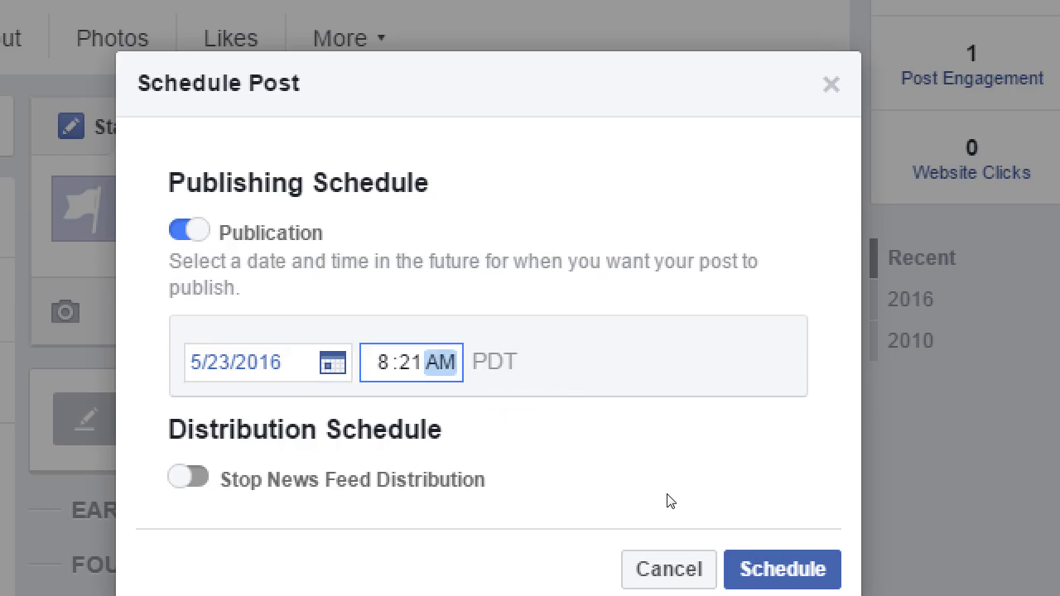
pyautogui.press('Return')
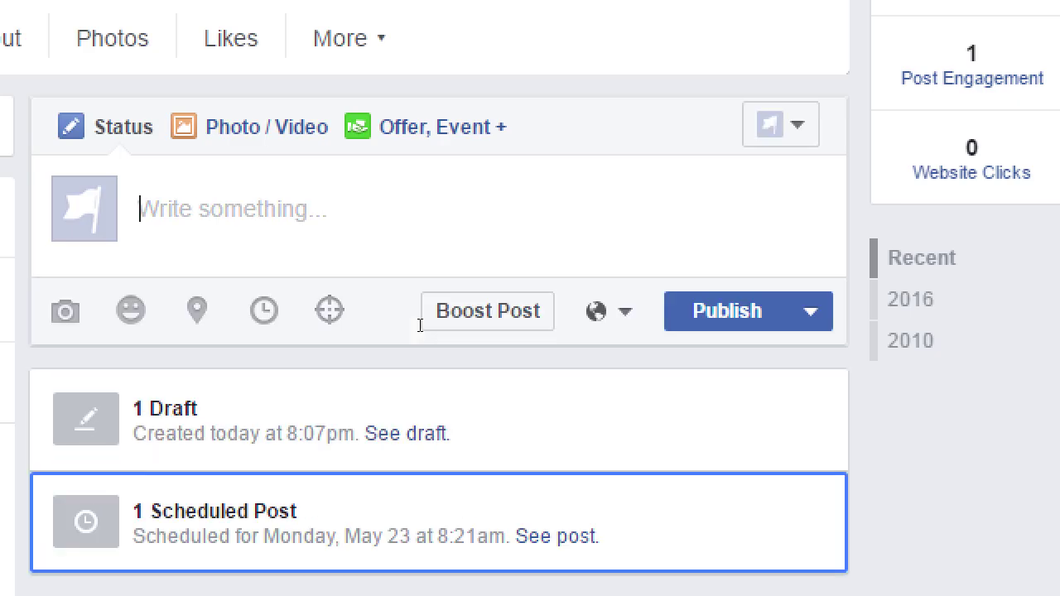
# Step: Try to schedule a blank post for 5/30/2016 at 8:22 AM
pyautogui.press('Return')
pyautogui.press('Down')
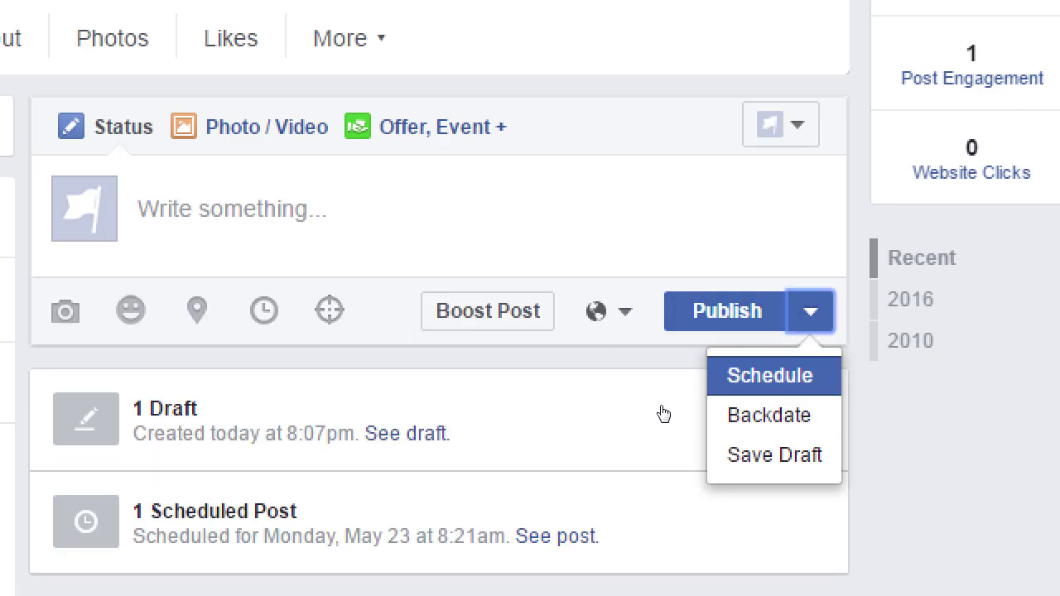
pyautogui.press('Return')
pyautogui.press('Tab')
pyautogui.press('Tab')
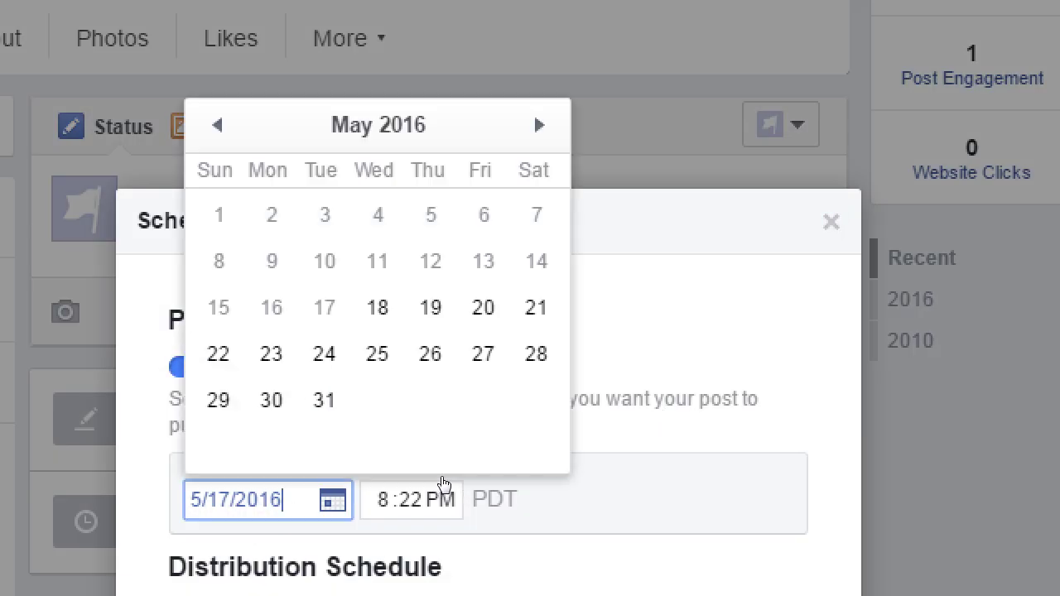
pyautogui.press('Down')
pyautogui.press('Return')
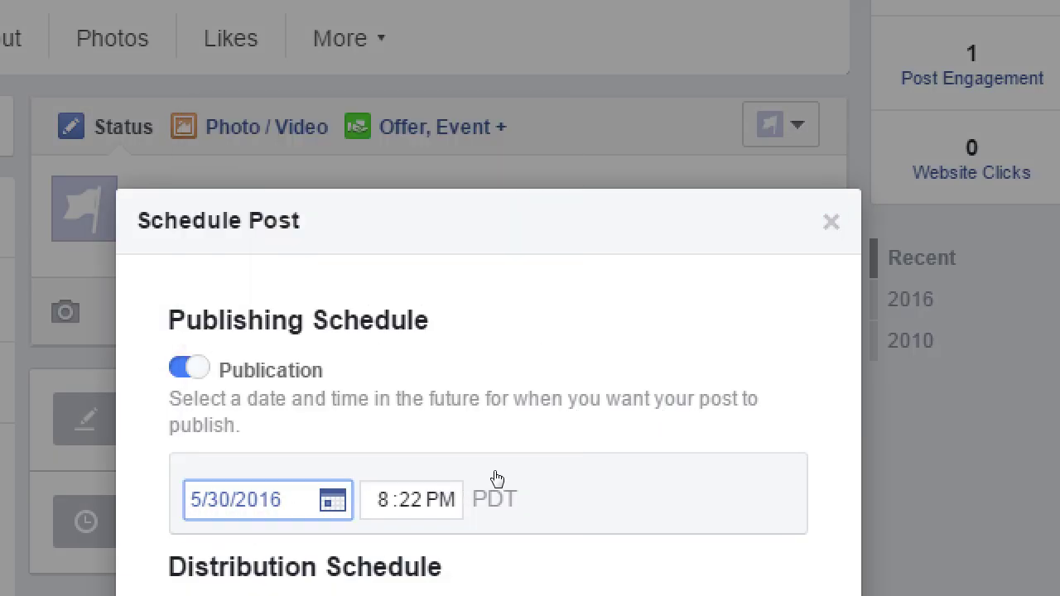
pyautogui.press('Tab')
pyautogui.press('Down')
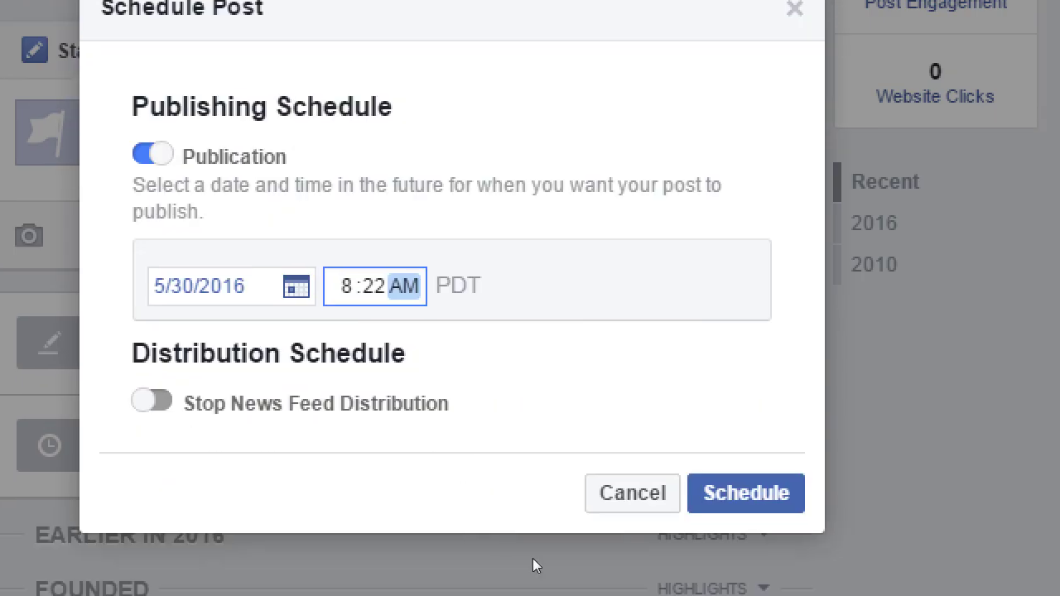
pyautogui.click(721, 502)
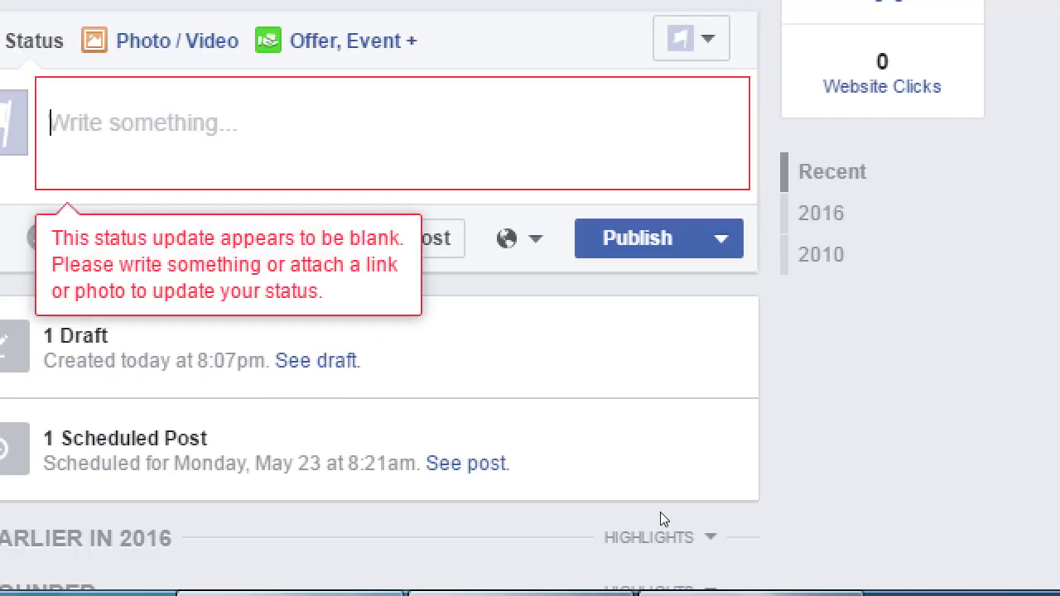
# Step: Write the post text "rhehrehrehrrhereh" and open its Schedule options
pyautogui.write('rhehrehrehrrhereh')
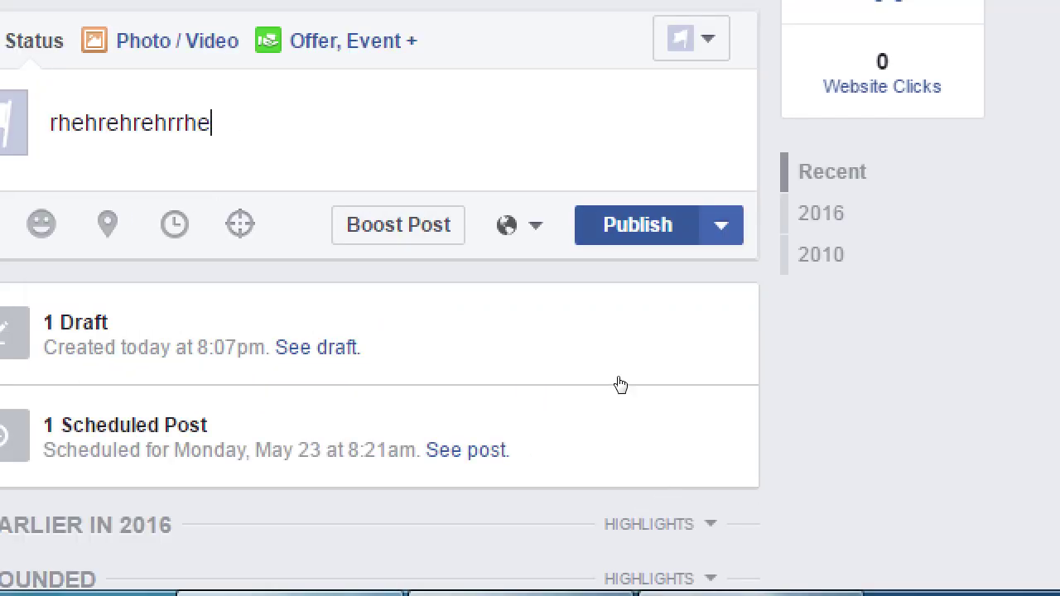
pyautogui.press('Tab')
pyautogui.press('Tab')
pyautogui.press('Return')
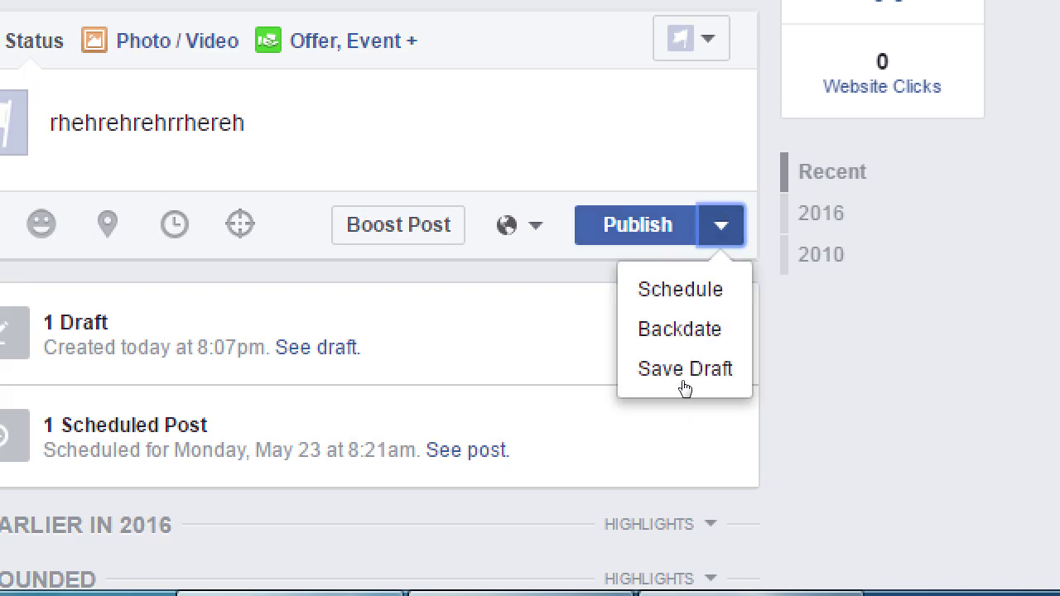
pyautogui.press('Down')
pyautogui.press('Return')
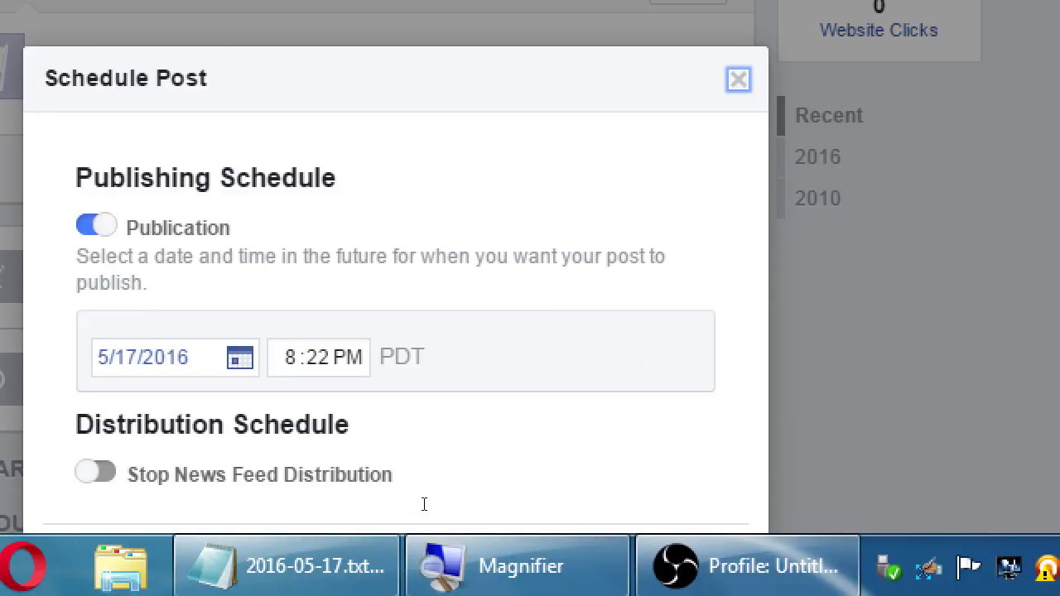
# Step: Schedule the post for publication on 5/30/2016 at 8:22 AM
pyautogui.press('Tab')
pyautogui.press('Down')
pyautogui.press('Down')
pyautogui.press('Left')
pyautogui.press('Return')
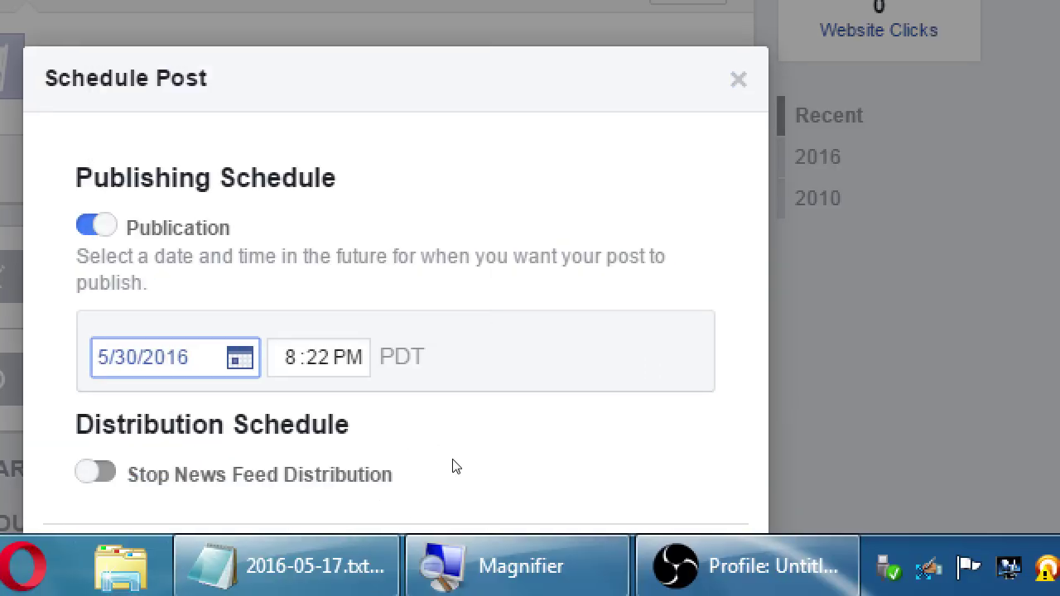
pyautogui.press('Tab')
pyautogui.press('Tab')
pyautogui.press('Tab')
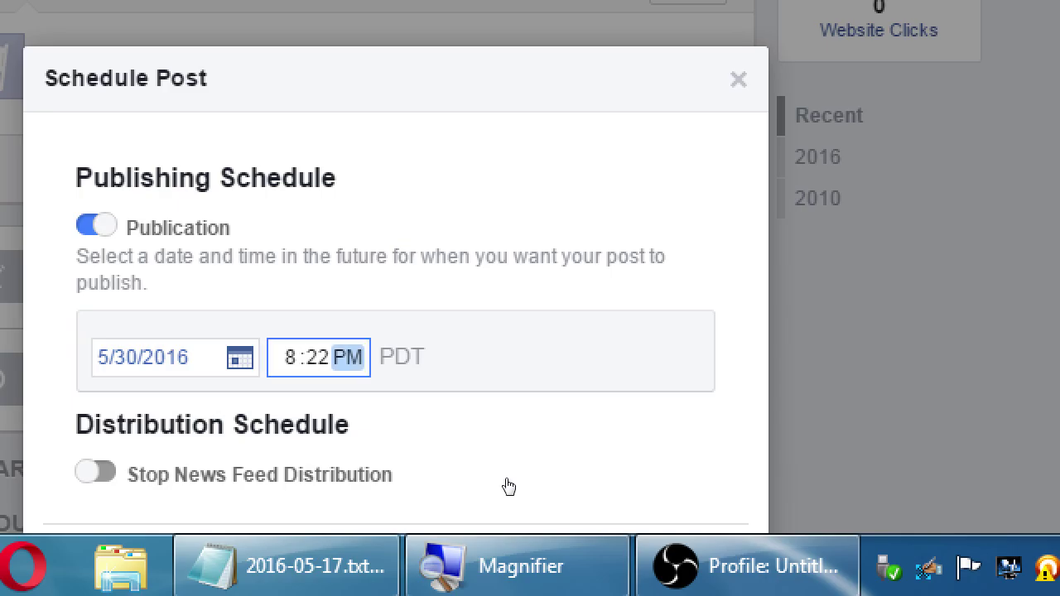
pyautogui.press('Down')
pyautogui.scroll(-1, 513, 486)
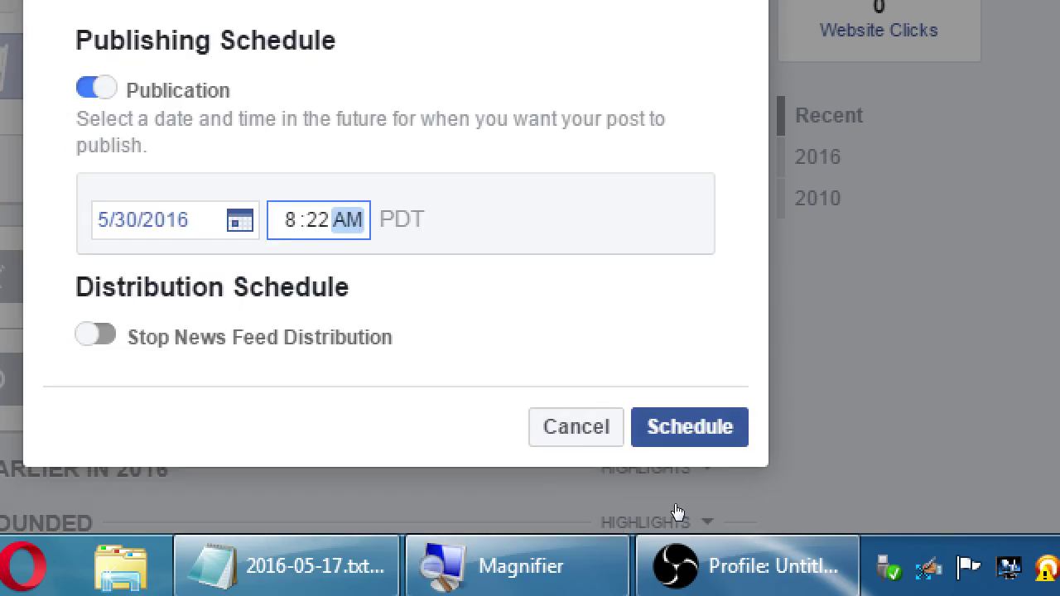
pyautogui.press('Return')
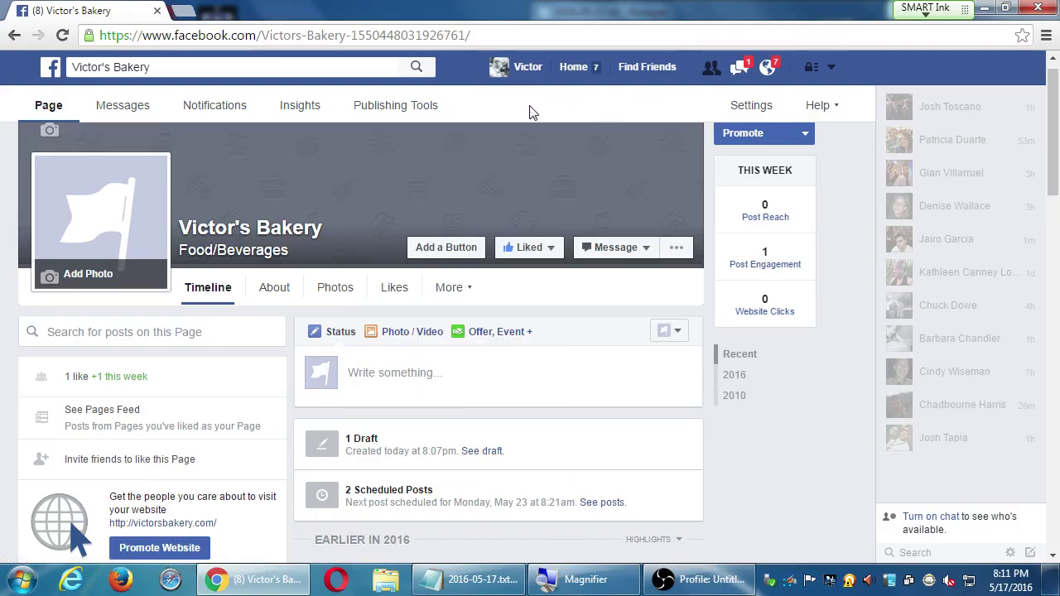
# Step: Review the Page's drafts, scheduled posts and published posts in Publishing Tools
pyautogui.click(414, 112)
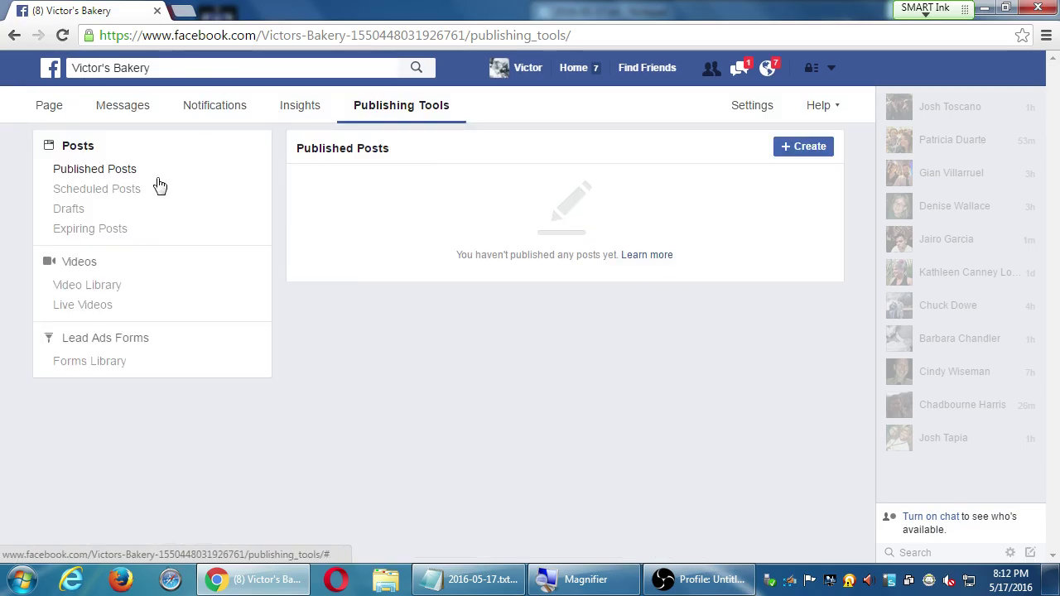
pyautogui.click(94, 212)
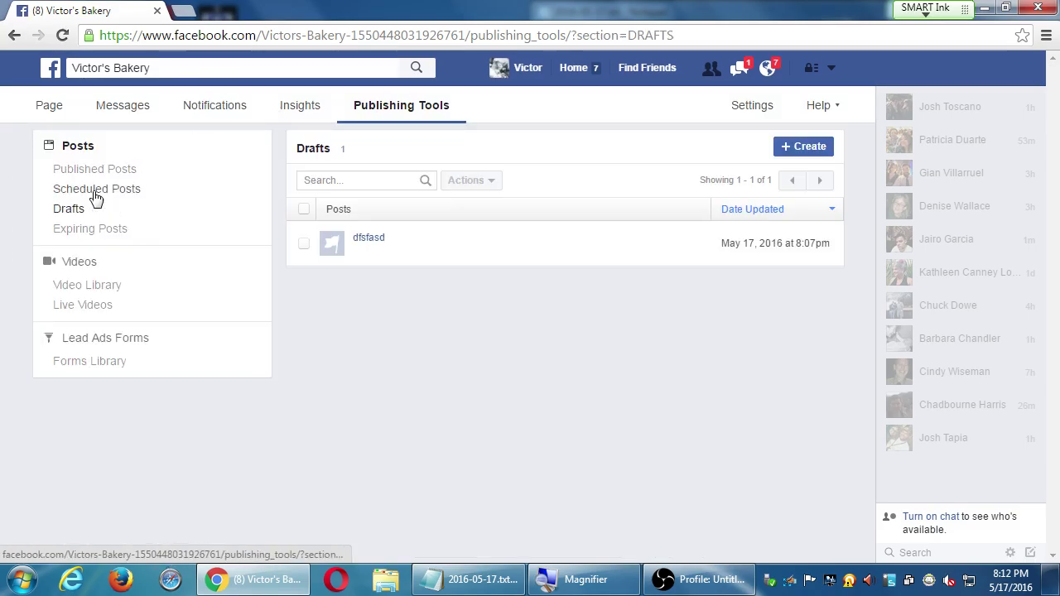
pyautogui.click(99, 198)
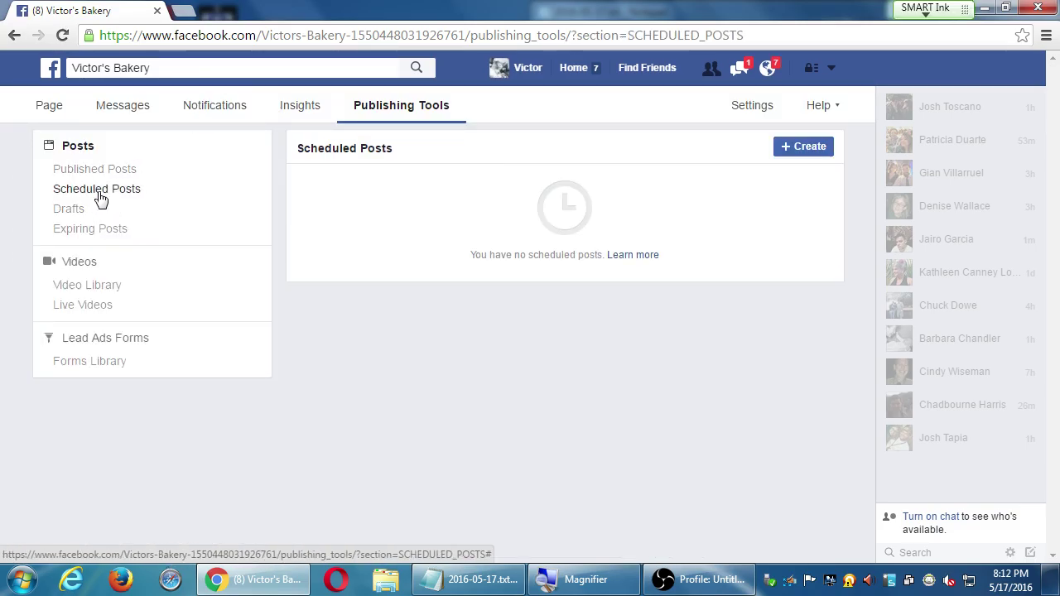
pyautogui.click(102, 195)
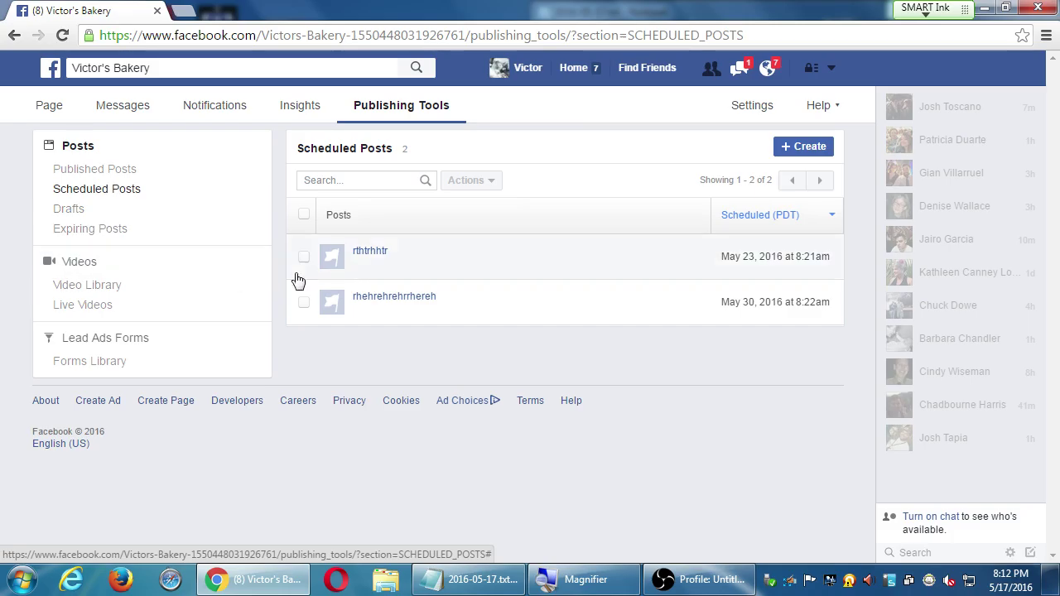
pyautogui.click(114, 169)
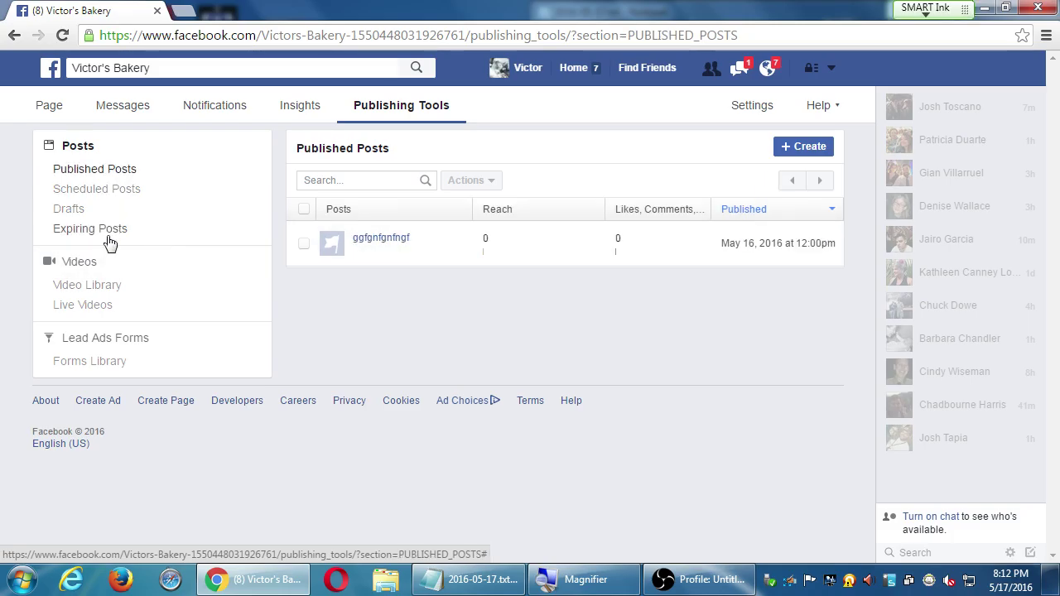
# Step: Open the Schedule options for a blank post on the Page timeline and enable Stop News Feed Distribution
pyautogui.click(49, 106)
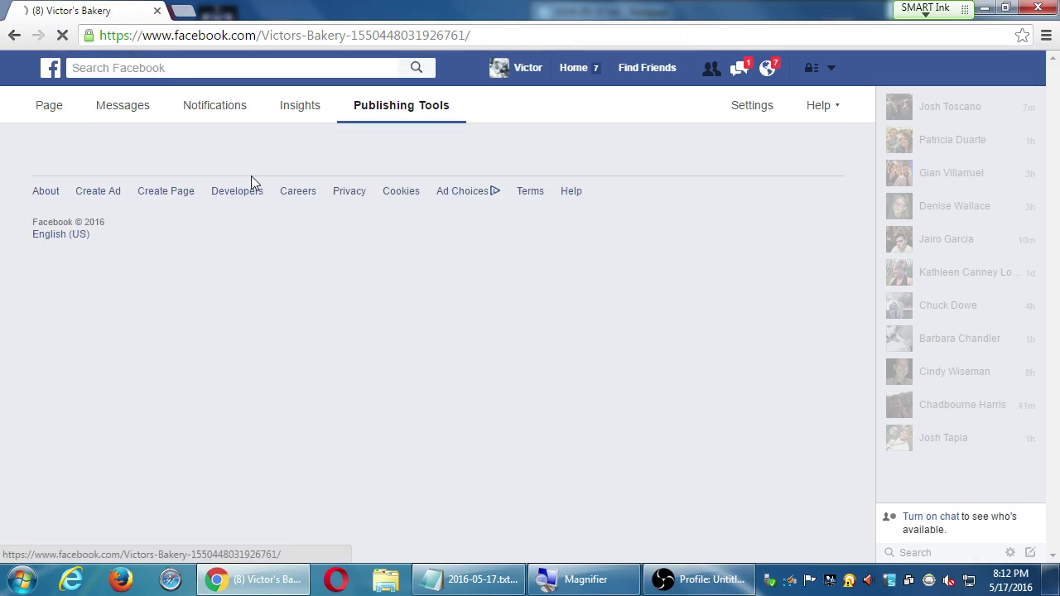
pyautogui.click(569, 394)
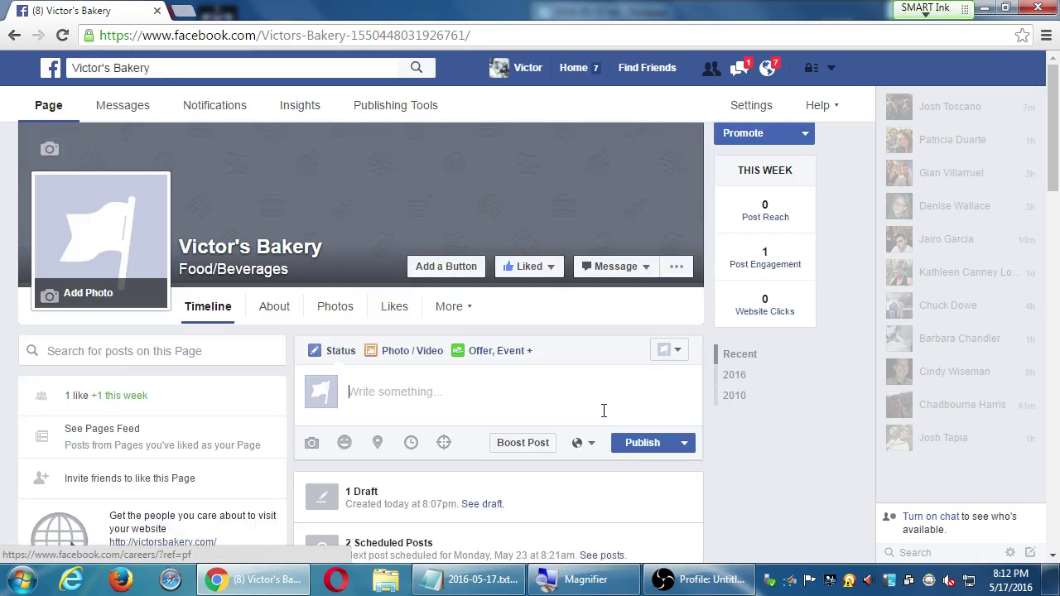
pyautogui.click(683, 444)
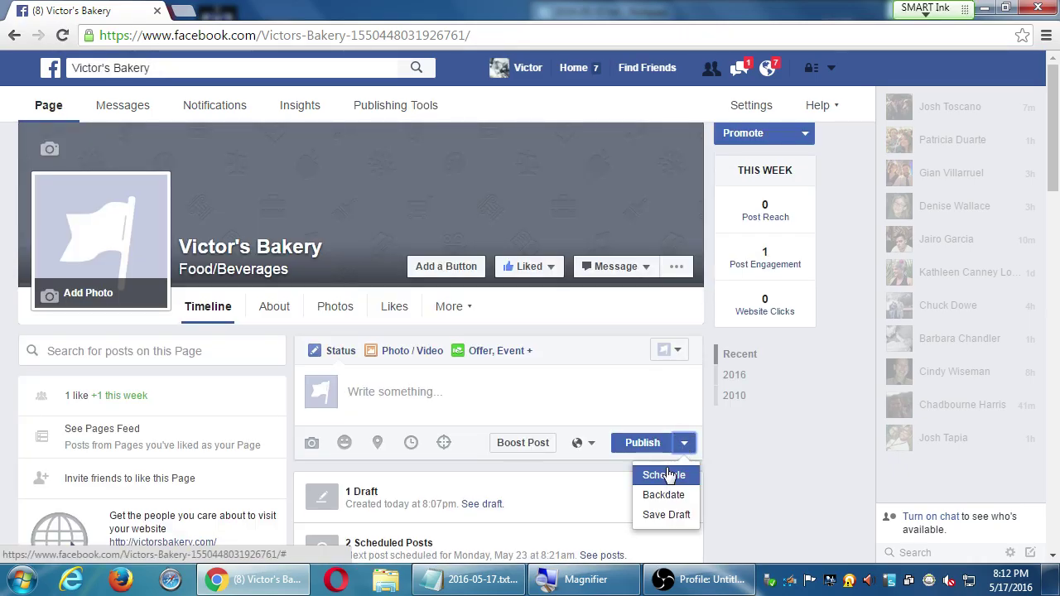
pyautogui.click(664, 476)
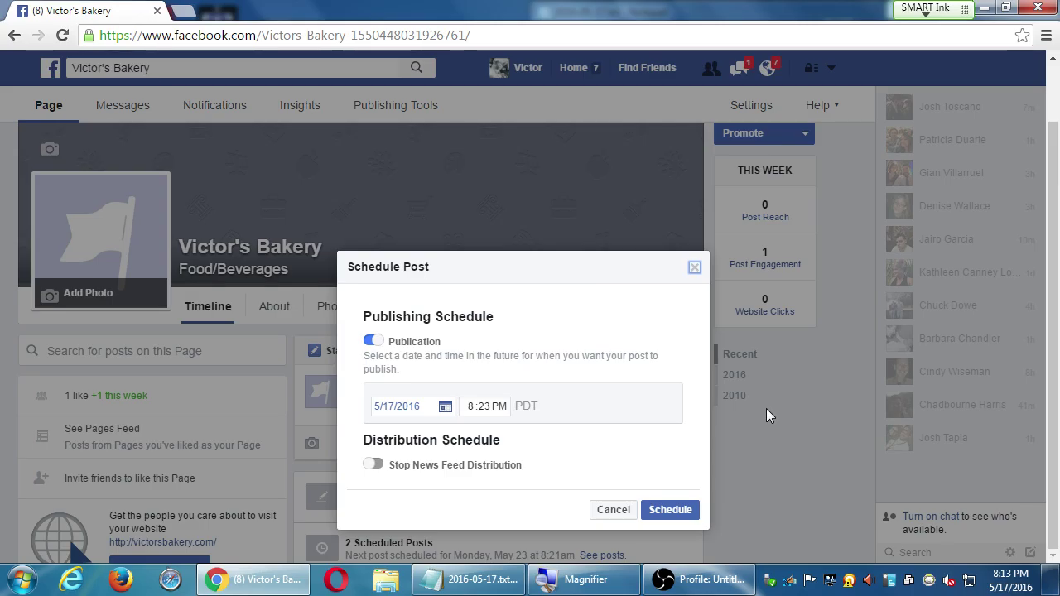
pyautogui.press('super+plus')
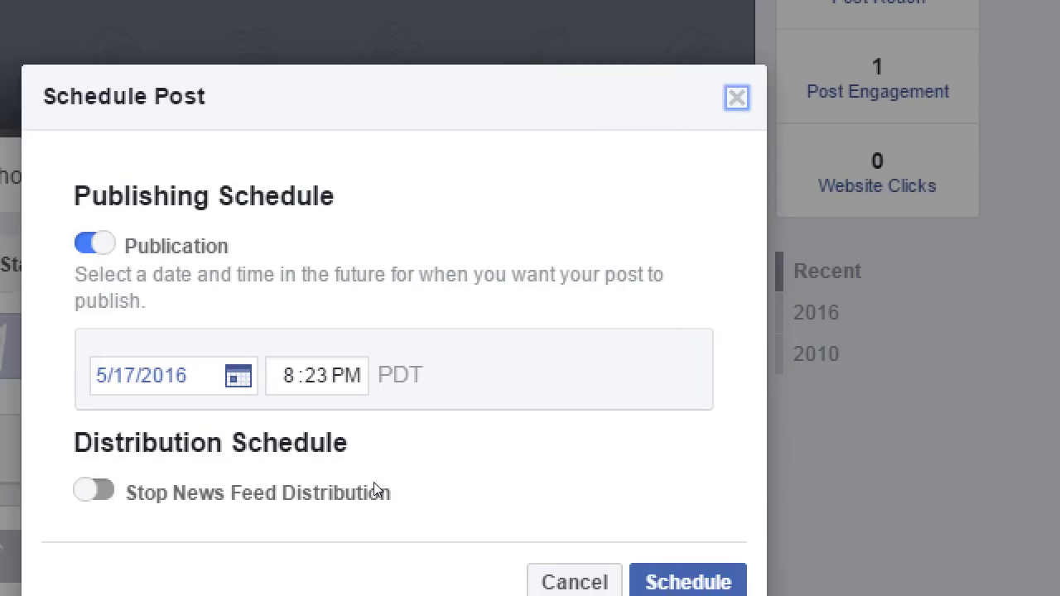
pyautogui.click(357, 497)
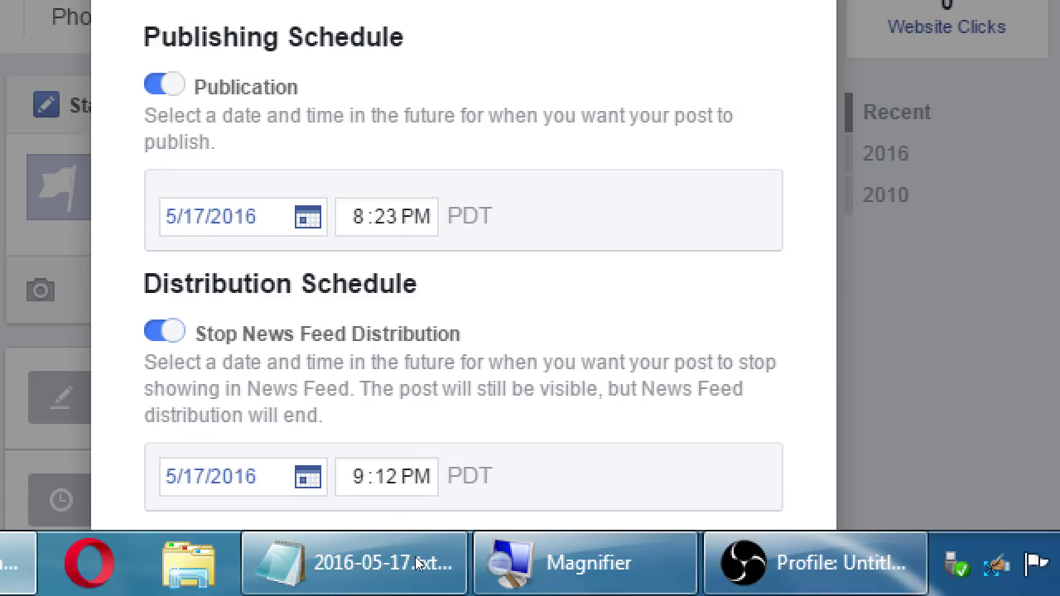
# Step: Set the News Feed distribution end date to 5/31/2016 and try to schedule the blank post
pyautogui.press('Tab')
pyautogui.press('Down')
pyautogui.press('Down')
pyautogui.press('Return')
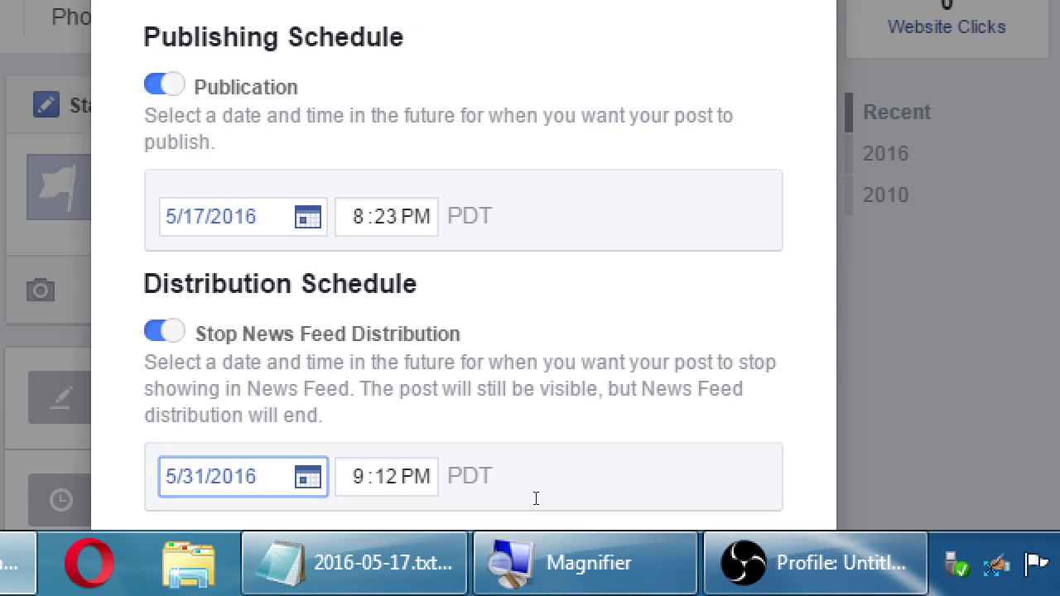
pyautogui.press('super+minus')
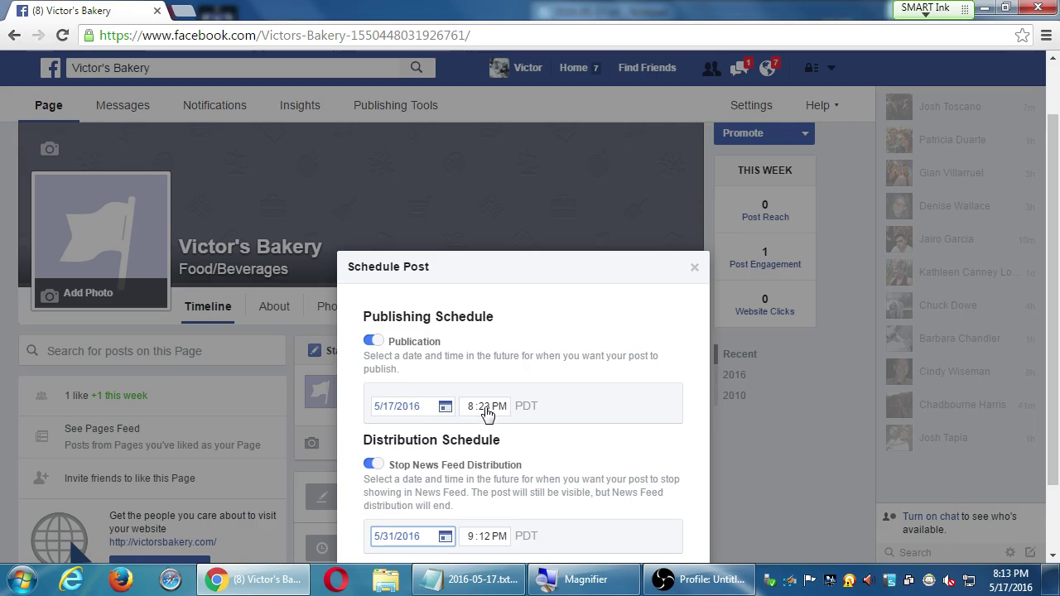
pyautogui.click(669, 512)
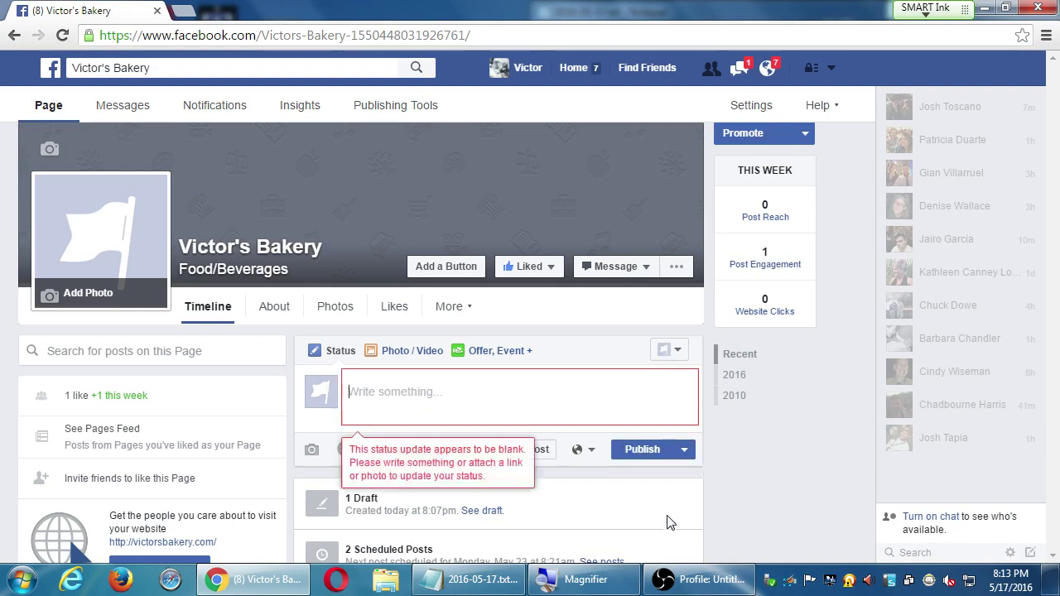
# Step: Write the post text "gfghghghkjytkktkytykt" and open its Schedule options
pyautogui.write('gfghghgkhj')
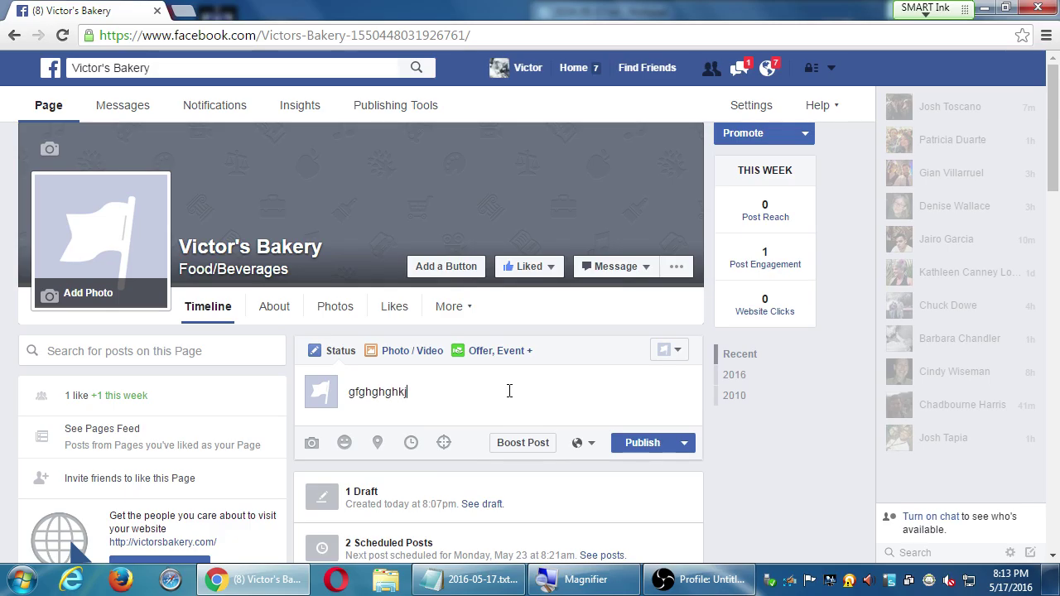
pyautogui.write('ytkktkytykt')
pyautogui.click(684, 444)
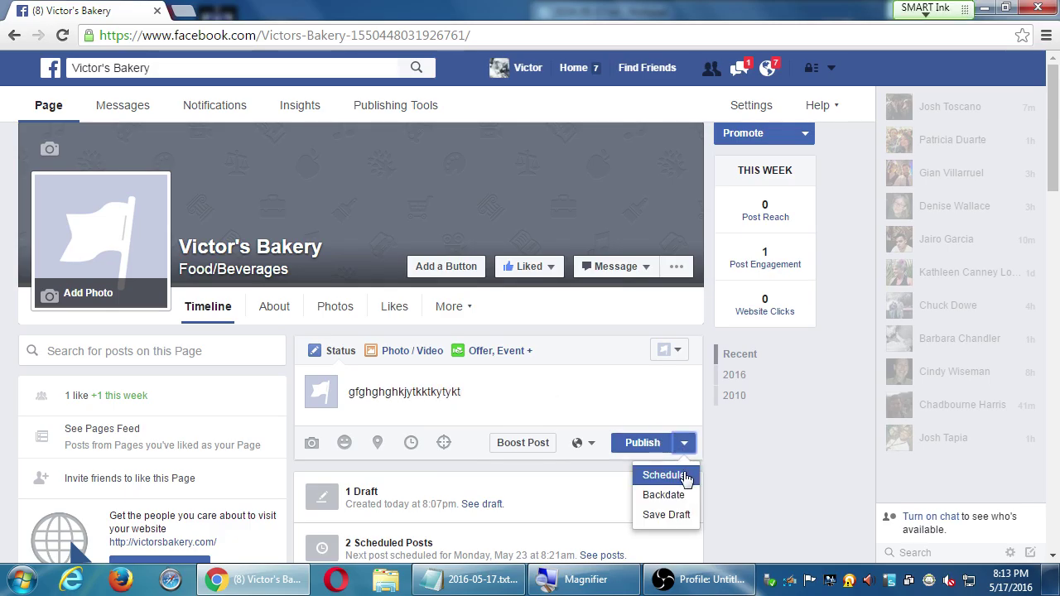
pyautogui.click(686, 479)
# Step: Enable Stop News Feed Distribution with an end date of 5/31/2016 and schedule the post
pyautogui.click(372, 467)
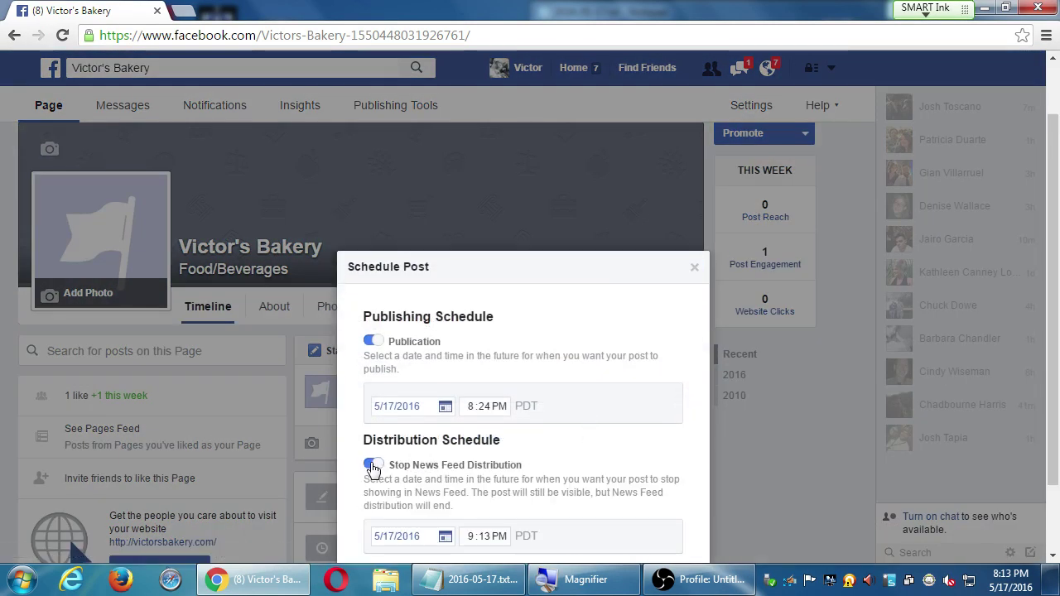
pyautogui.click(442, 454)
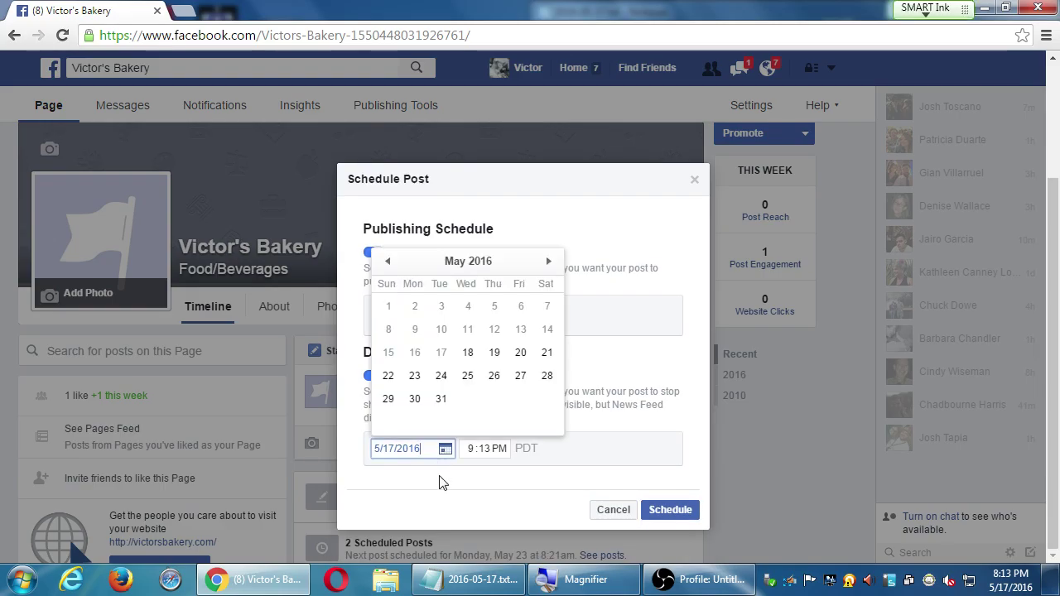
pyautogui.click(440, 399)
pyautogui.click(654, 509)
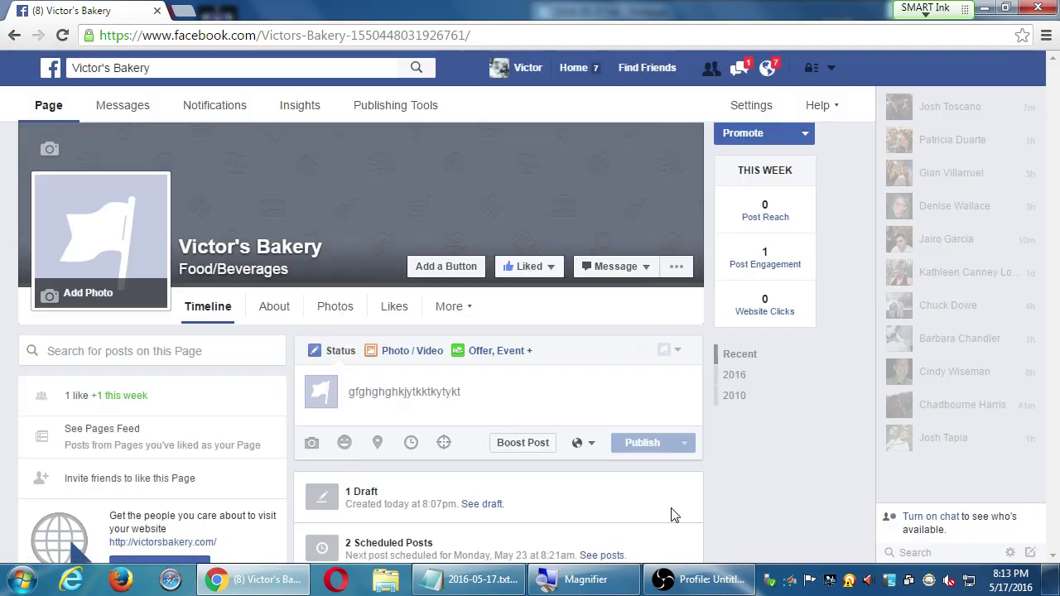
pyautogui.scroll(-1, 754, 521)
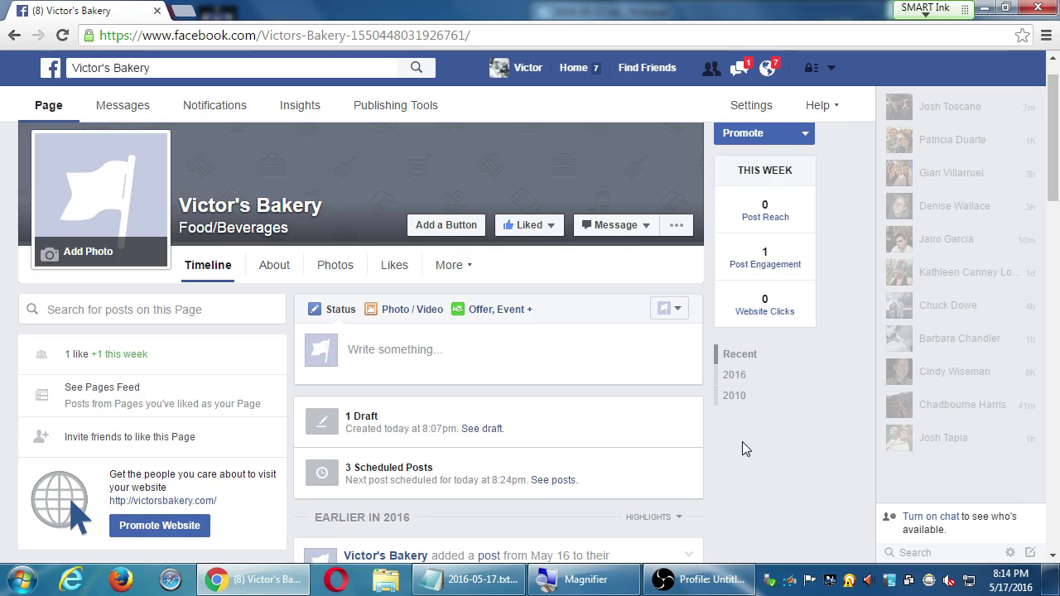
# Step: Review the published posts, expiring posts and lead ads Forms Library in Publishing Tools
pyautogui.click(415, 114)
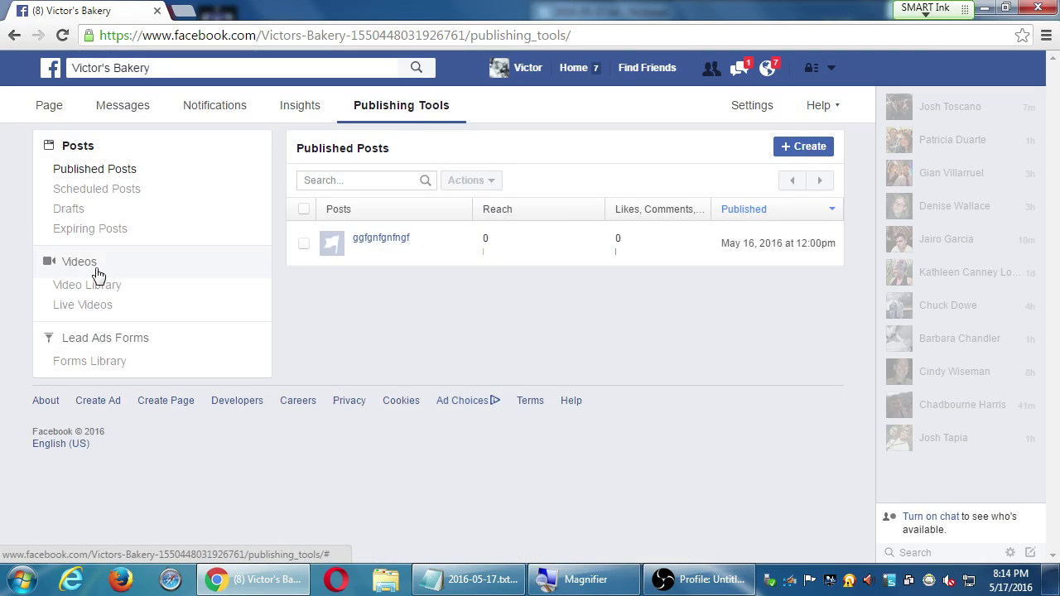
pyautogui.click(103, 240)
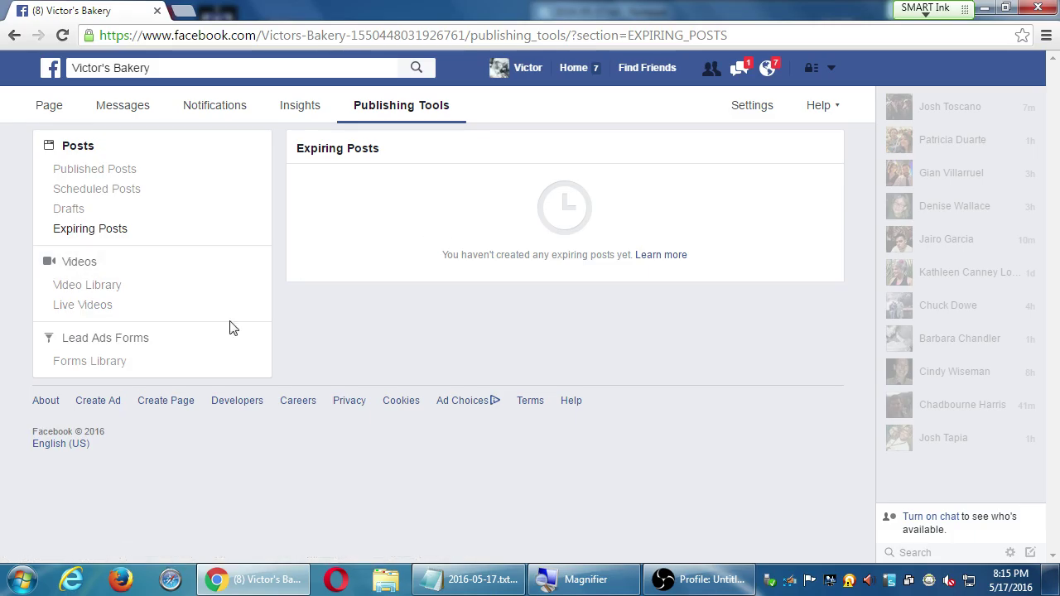
pyautogui.click(136, 370)
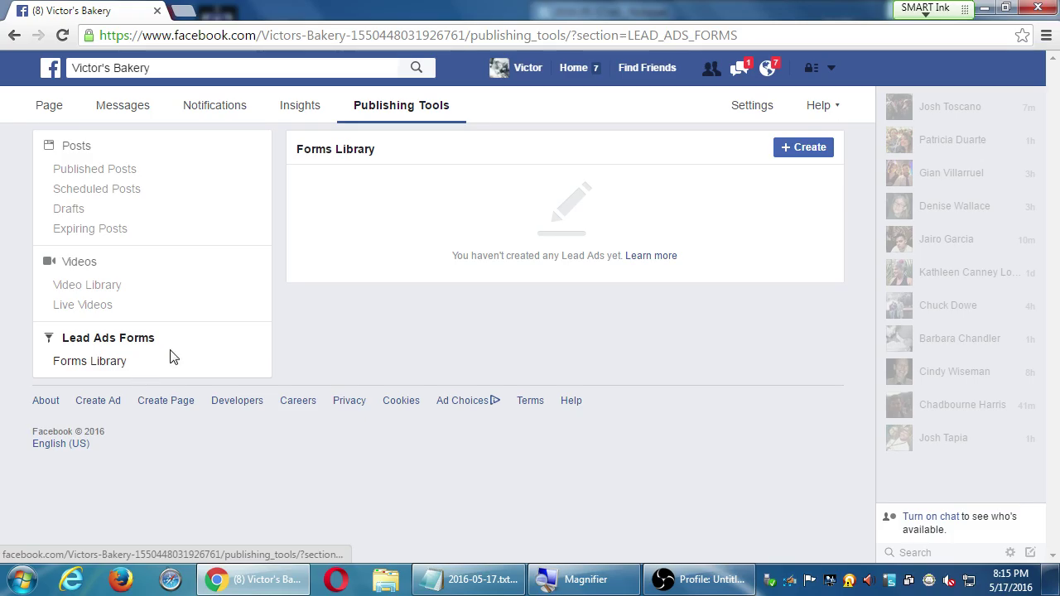
# Step: Start a new slideshow post from the Page timeline and set its aspect ratio to Square (1:1)
pyautogui.click(41, 116)
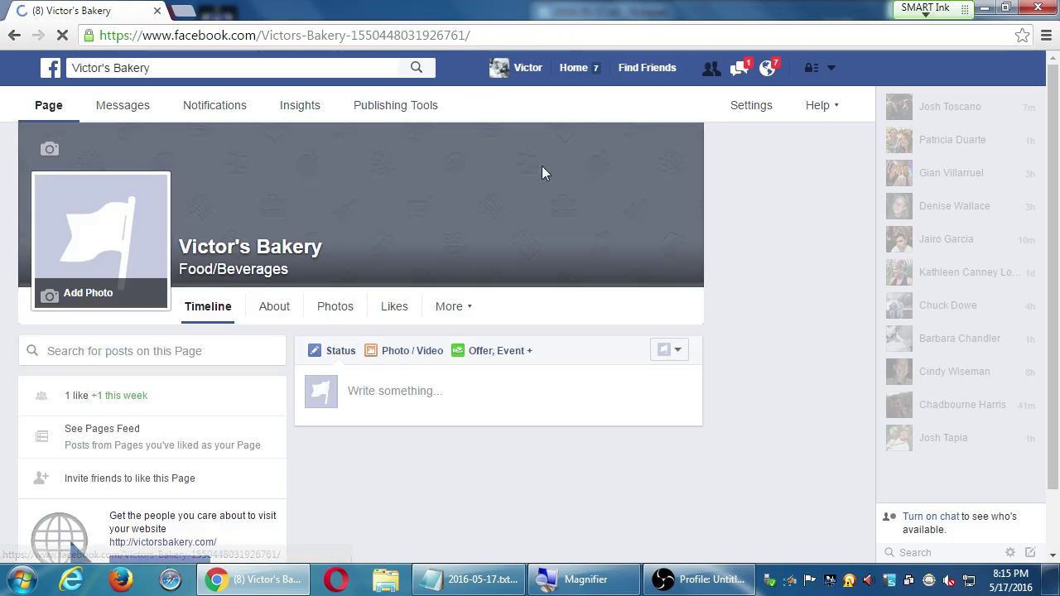
pyautogui.click(545, 382)
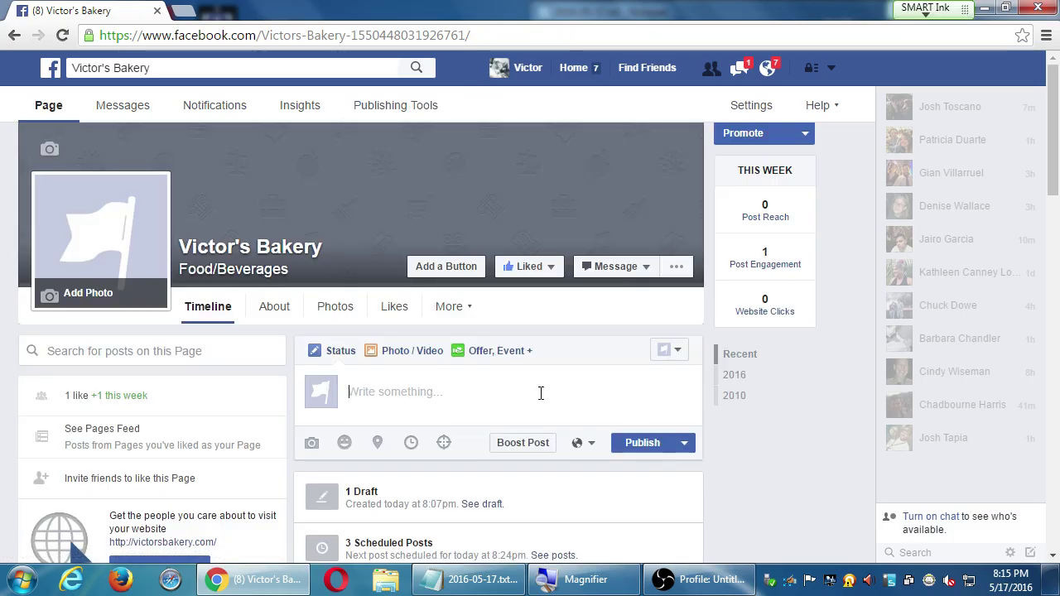
pyautogui.click(388, 361)
pyautogui.scroll(-2, 386, 367)
pyautogui.scroll(-1, 386, 367)
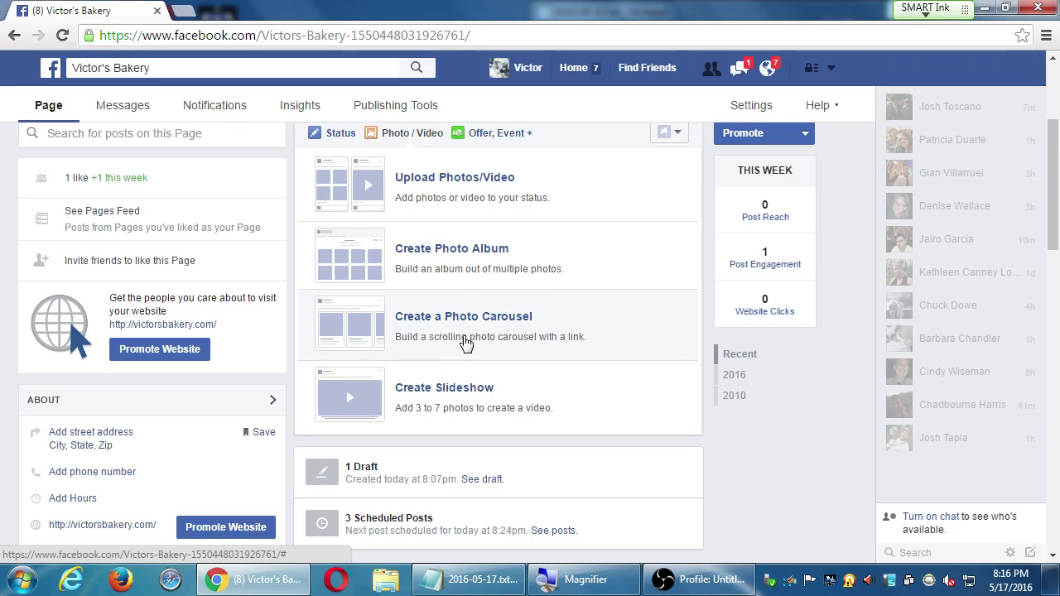
pyautogui.click(489, 399)
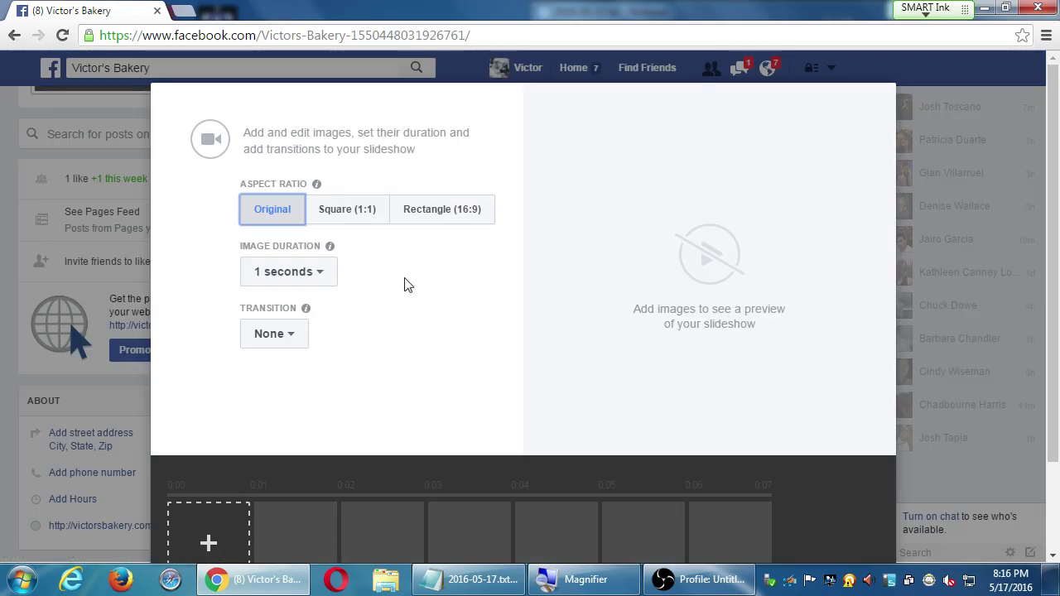
pyautogui.click(348, 210)
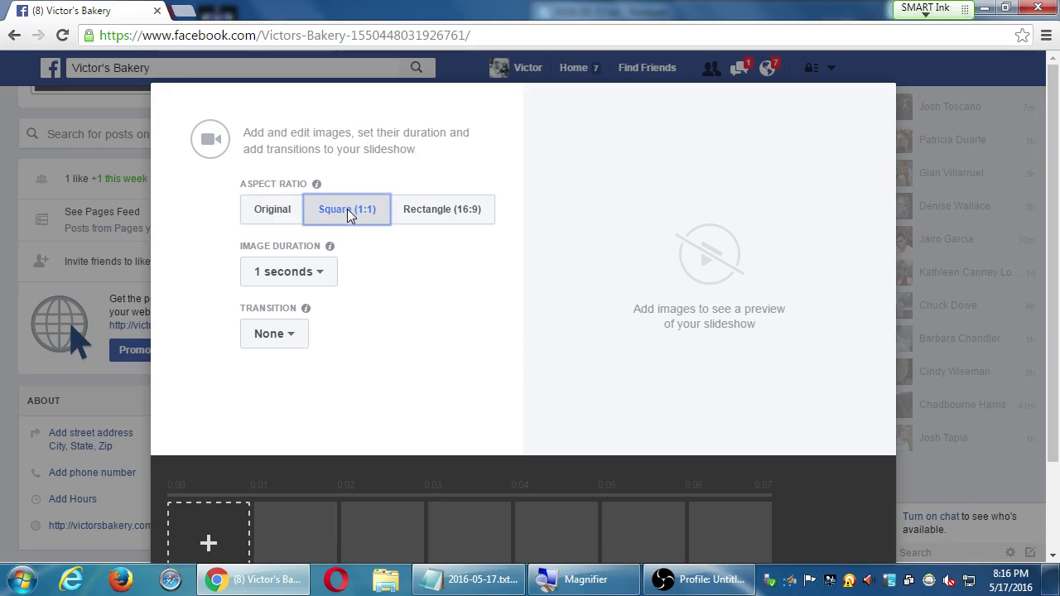
# Step: Set the slideshow's image duration to 1 second and its transition to Fade
pyautogui.click(323, 271)
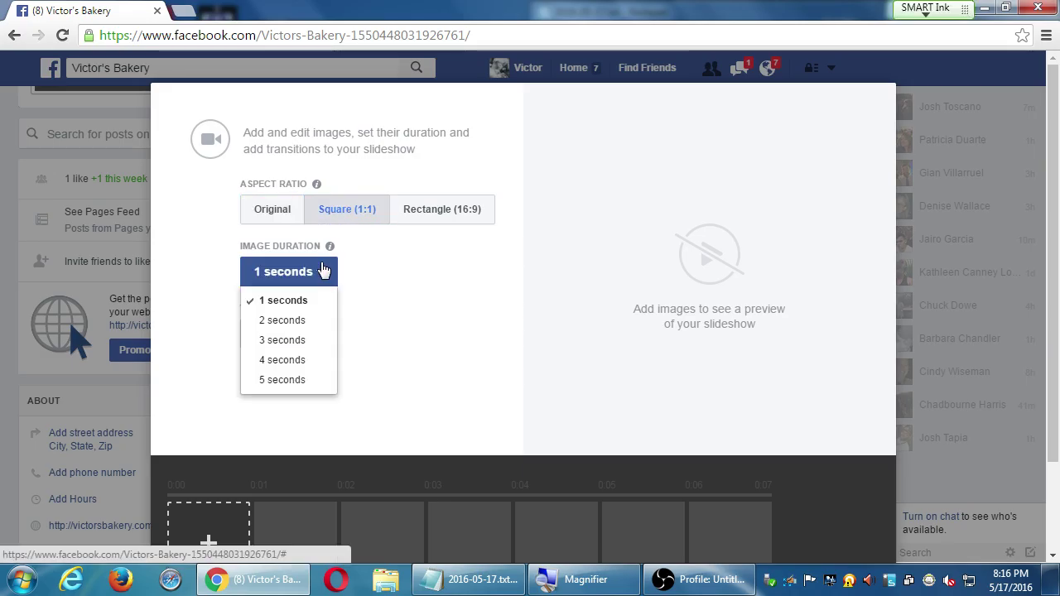
pyautogui.click(176, 231)
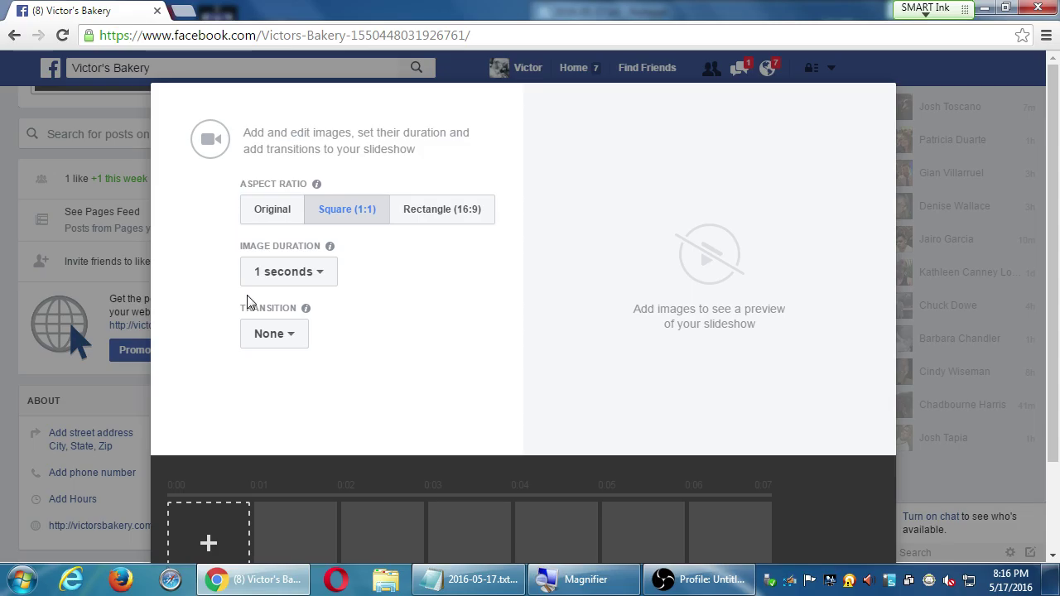
pyautogui.click(280, 334)
pyautogui.click(281, 378)
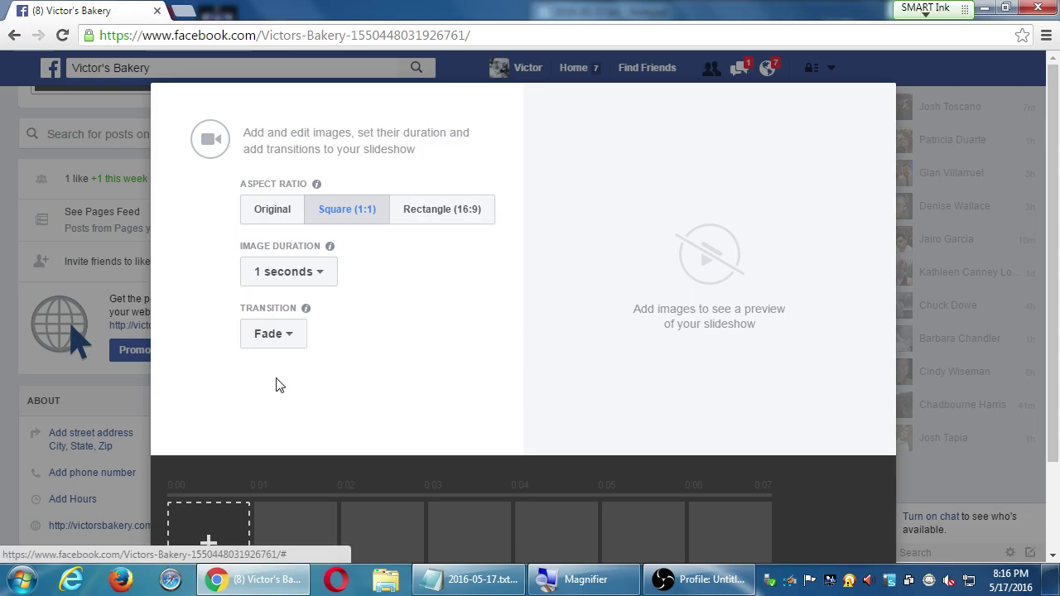
pyautogui.click(289, 276)
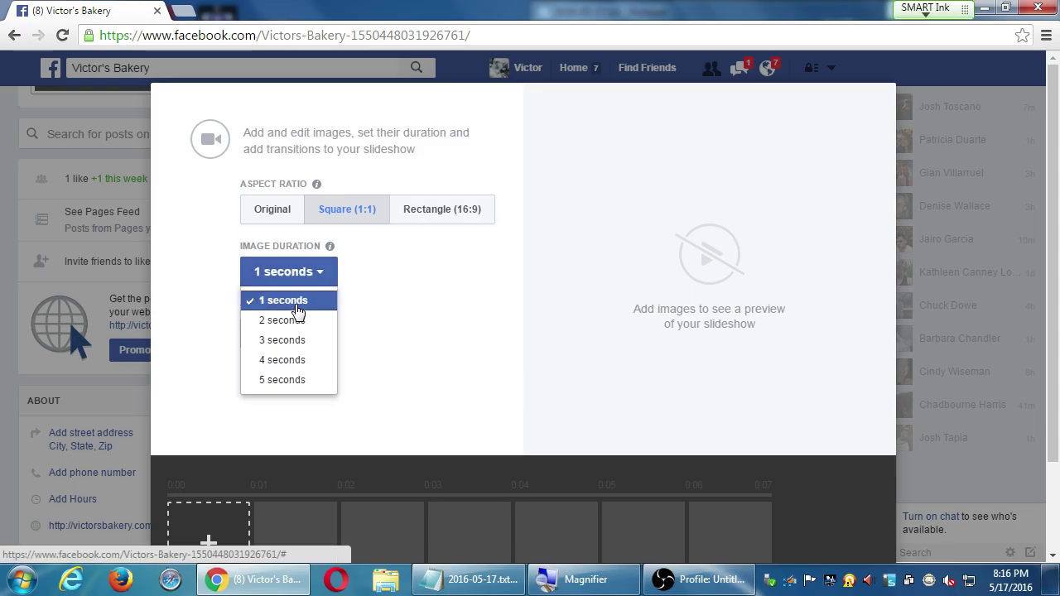
pyautogui.click(291, 301)
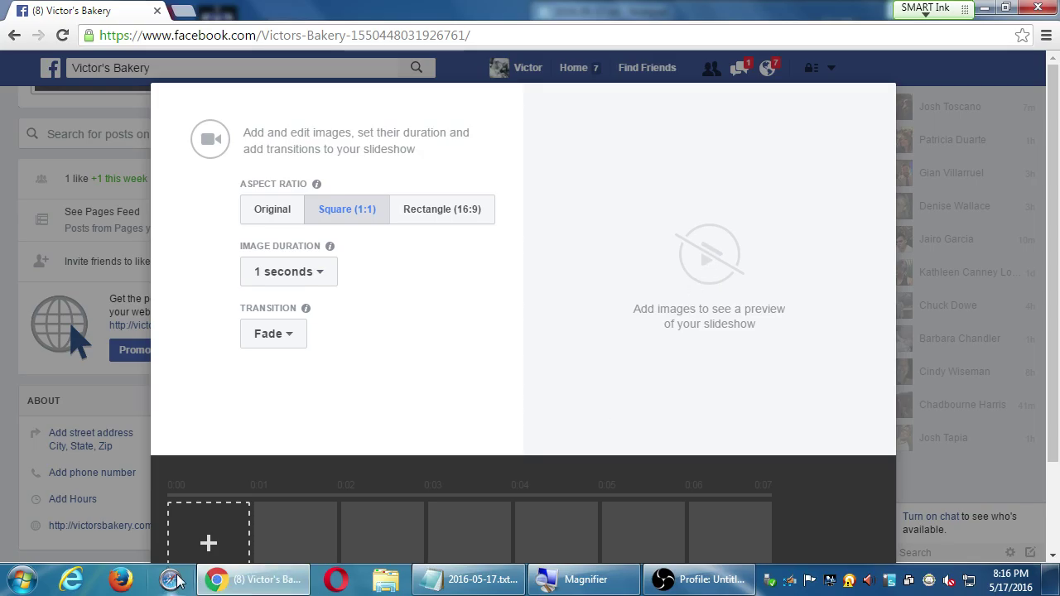
pyautogui.press('super+e')
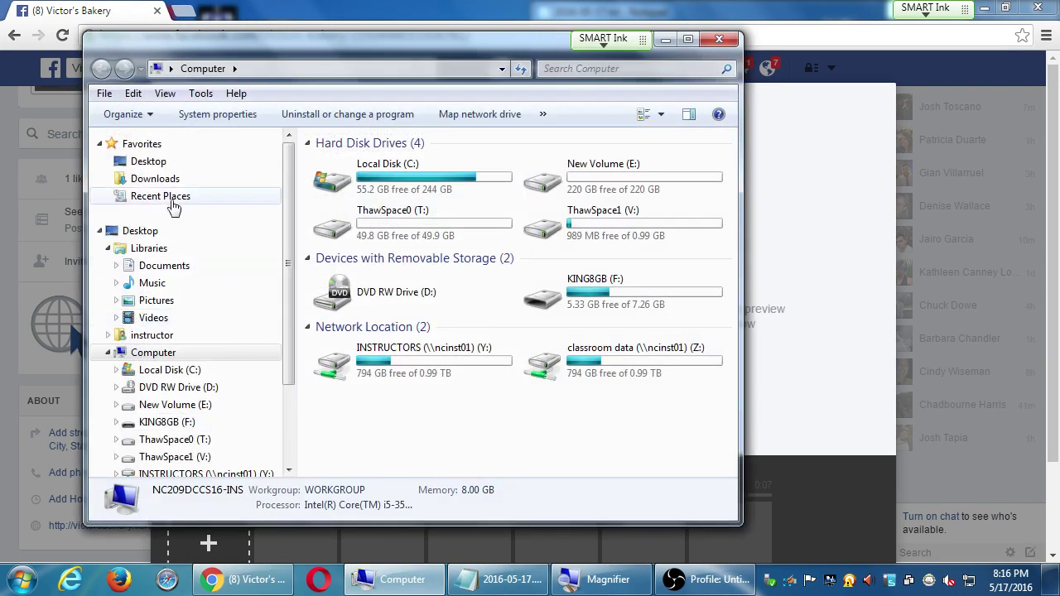
pyautogui.click(139, 301)
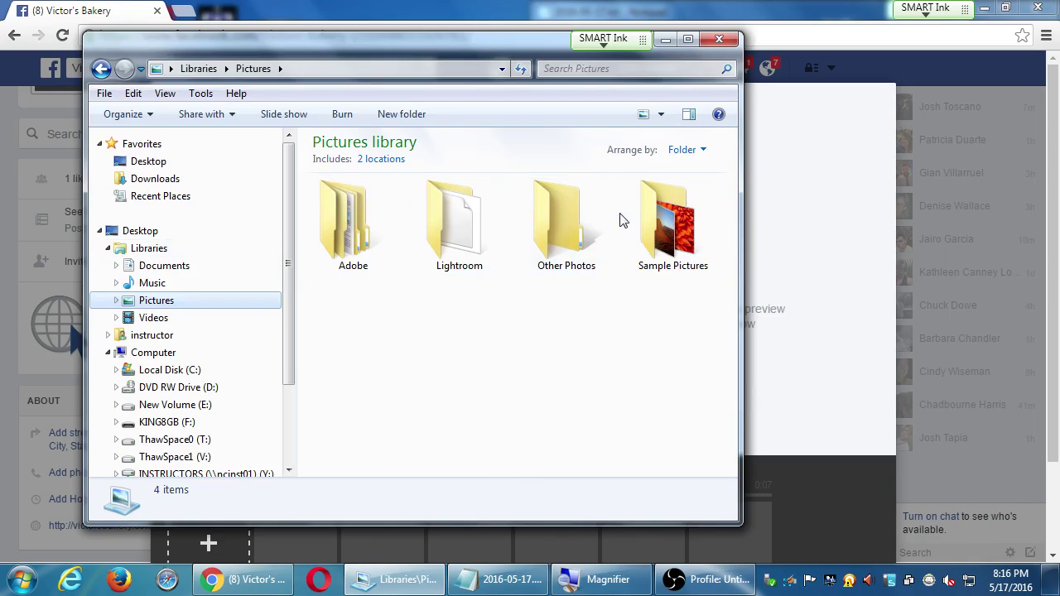
pyautogui.doubleClick(666, 222)
pyautogui.moveTo(351, 228); pyautogui.dragTo(812, 251)
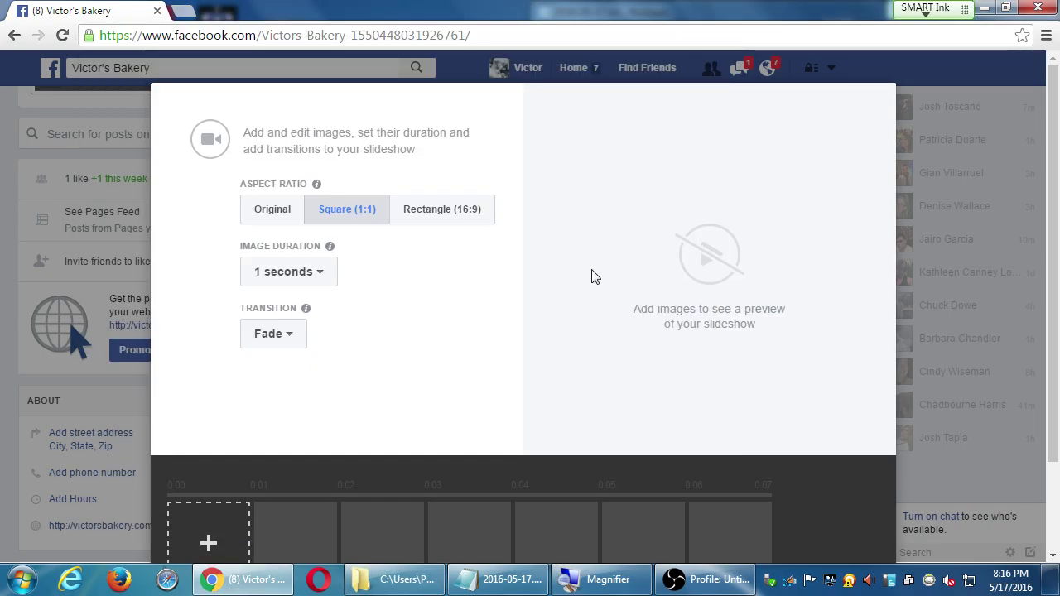
# Step: Open the file picker for adding images to the slideshow
pyautogui.scroll(-3, 733, 384)
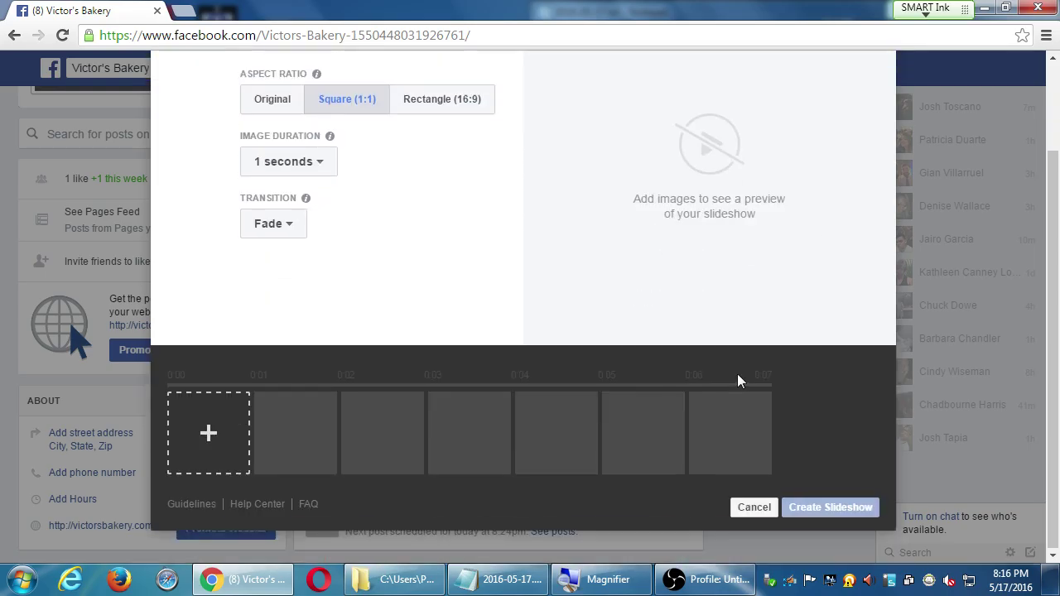
pyautogui.scroll(3, 737, 379)
pyautogui.scroll(-3, 579, 414)
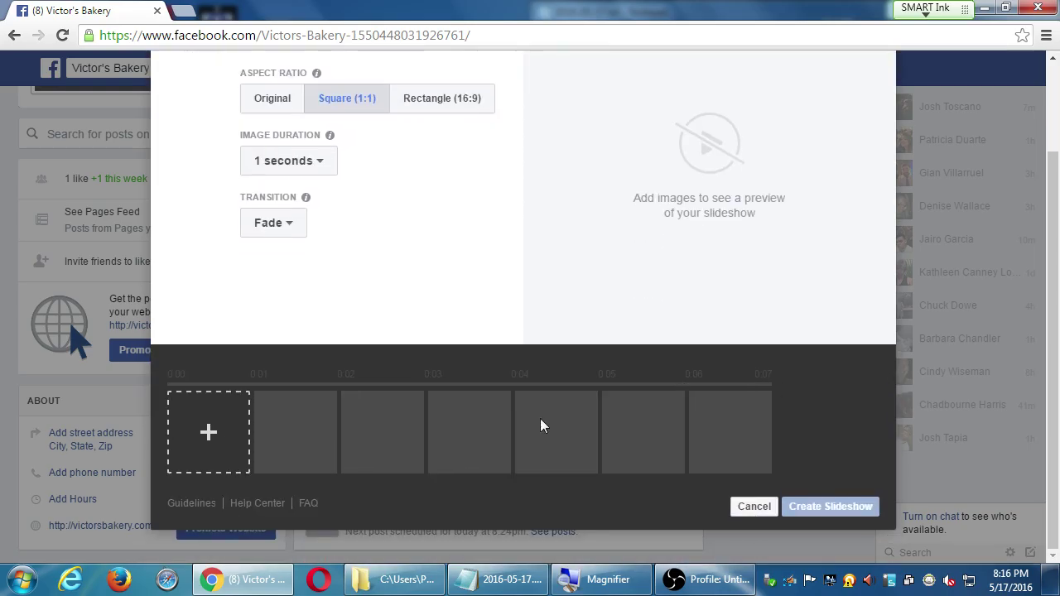
pyautogui.click(213, 446)
pyautogui.scroll(5, 129, 128)
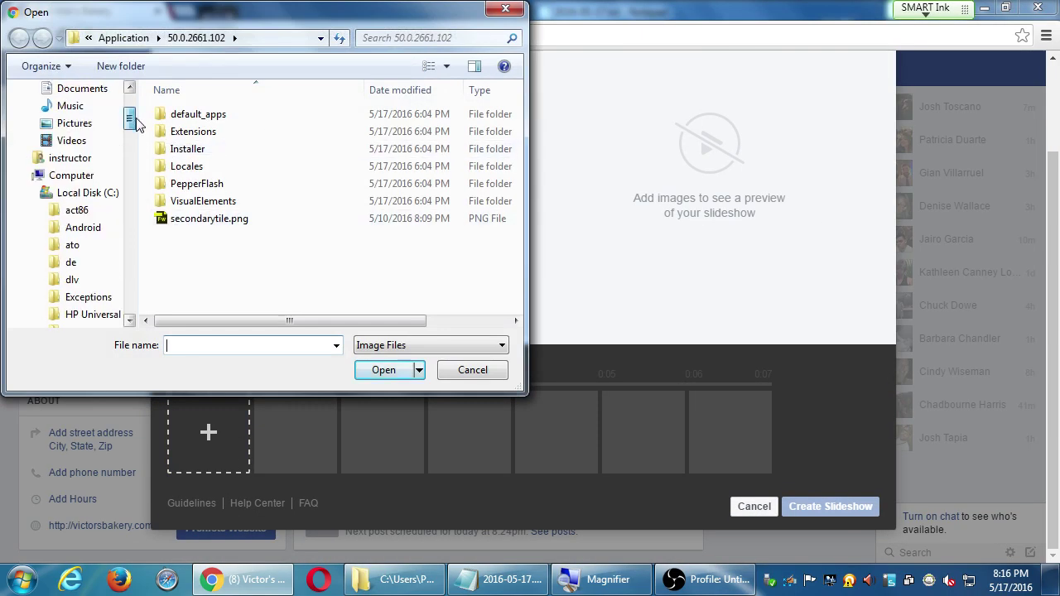
pyautogui.scroll(3, 133, 124)
pyautogui.click(55, 271)
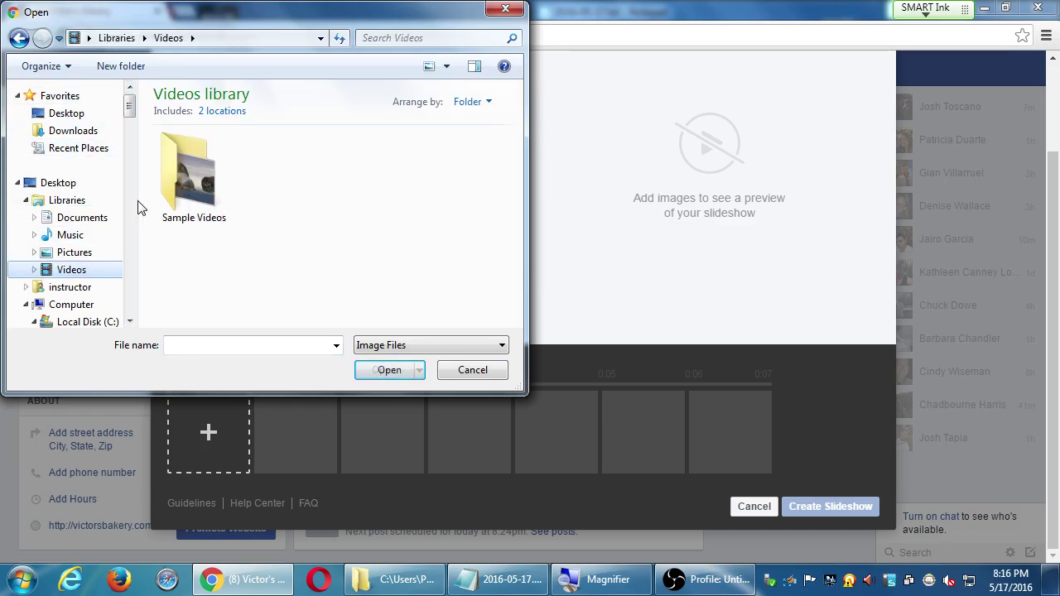
pyautogui.doubleClick(213, 166)
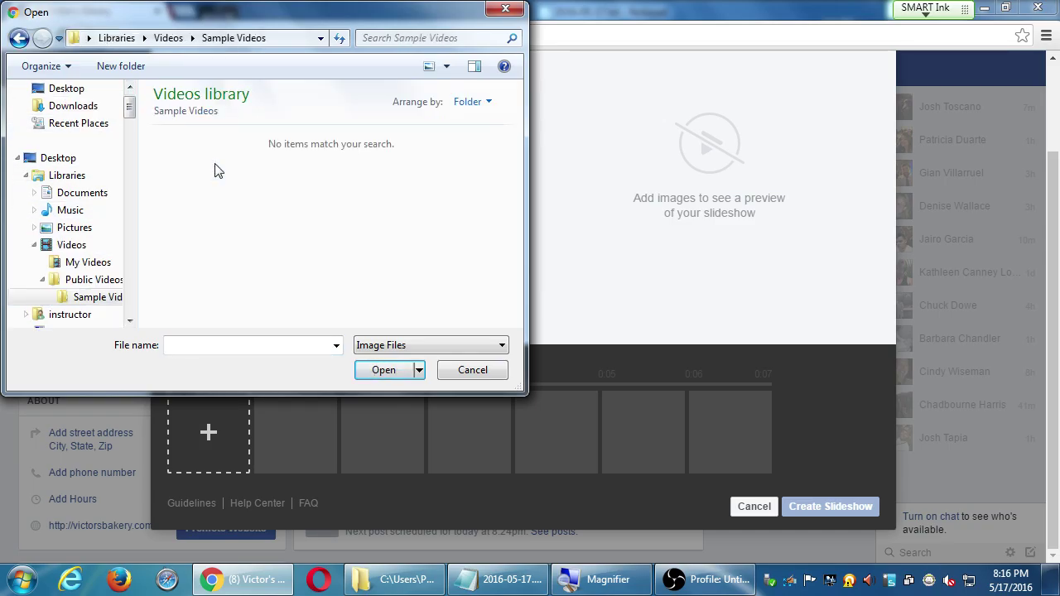
pyautogui.click(91, 280)
# Step: Add all images from Chrysanthemum.jpg to Tulips.jpg in the Sample Pictures folder to the slideshow, and remove the tulips image
pyautogui.click(79, 228)
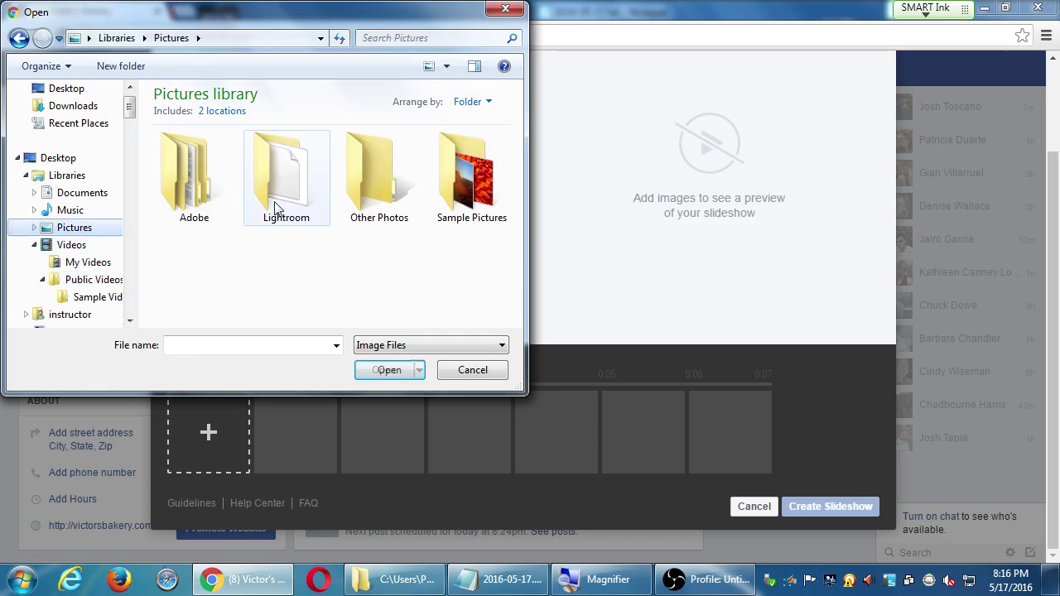
pyautogui.doubleClick(468, 176)
pyautogui.click(199, 170)
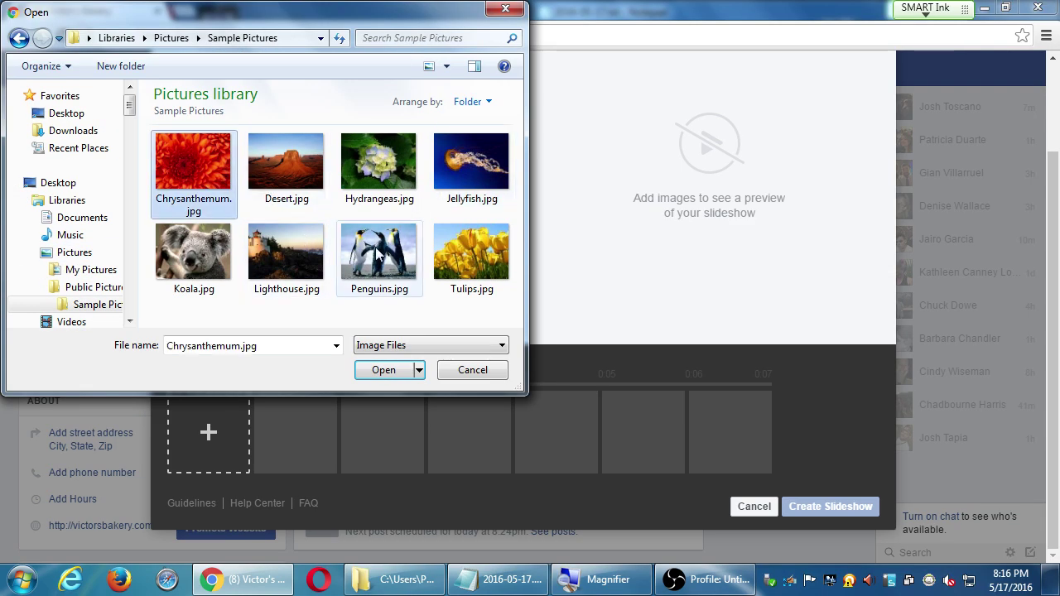
pyautogui.keyDown('shift'); pyautogui.click(472, 253); pyautogui.keyUp('shift')
pyautogui.click(381, 370)
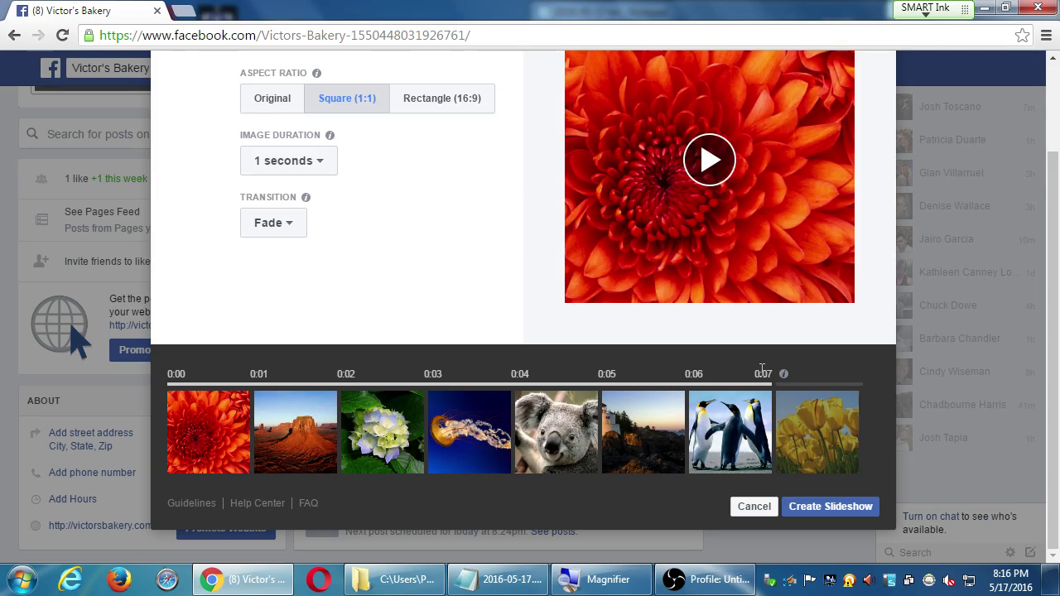
pyautogui.click(848, 400)
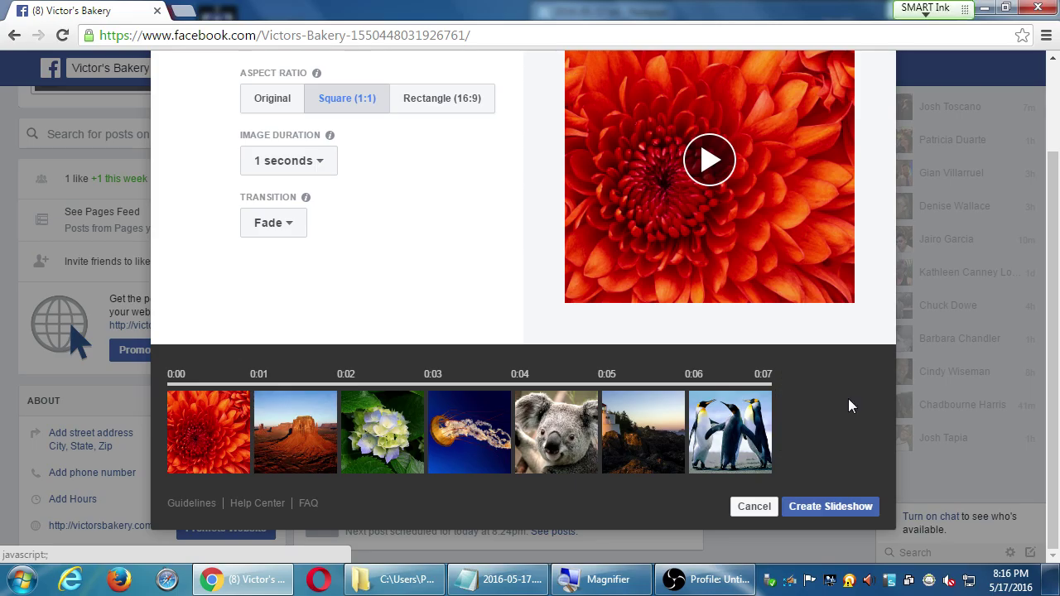
# Step: Create the slideshow and publish it with the post text "Amazing!", closing the video processing notice
pyautogui.click(842, 506)
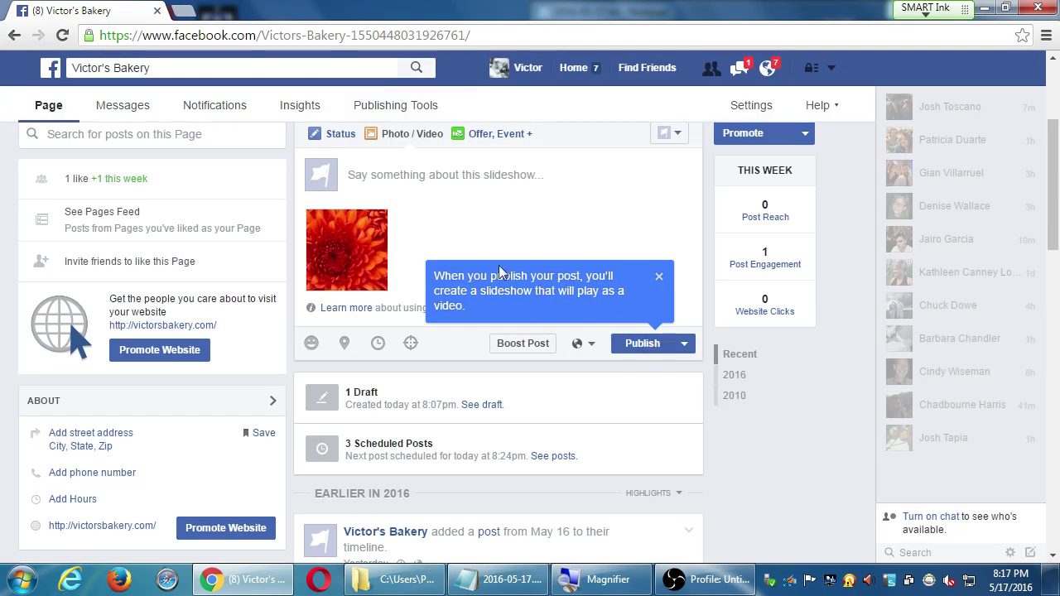
pyautogui.click(438, 184)
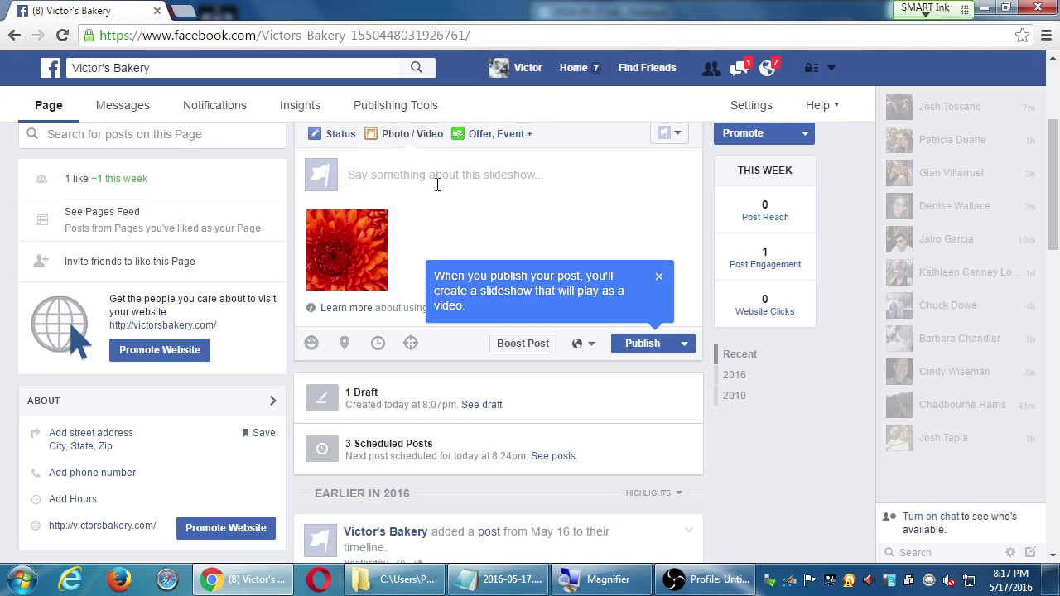
pyautogui.write('Amazing!')
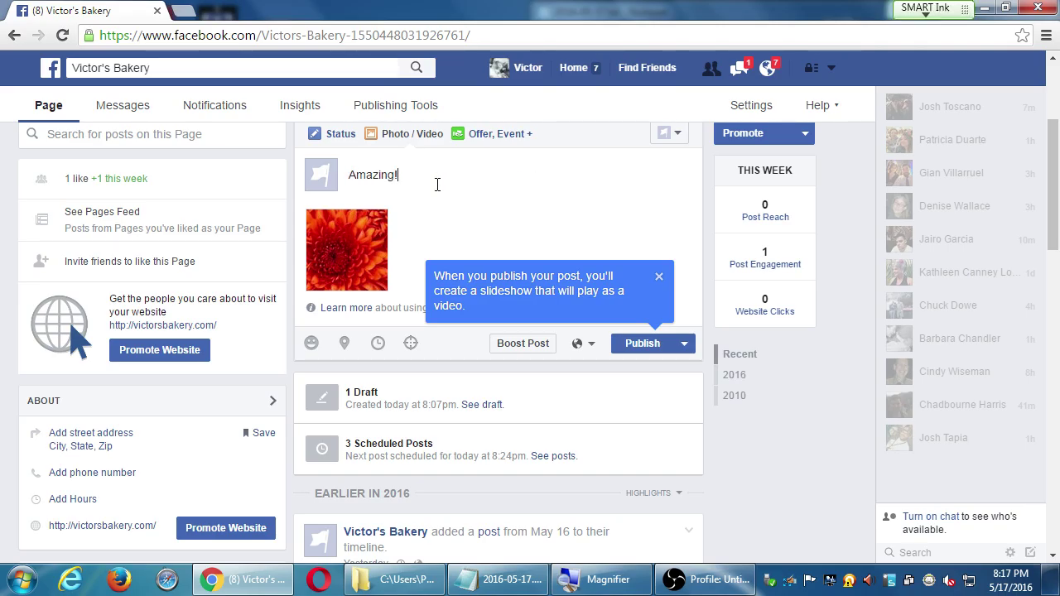
pyautogui.click(627, 344)
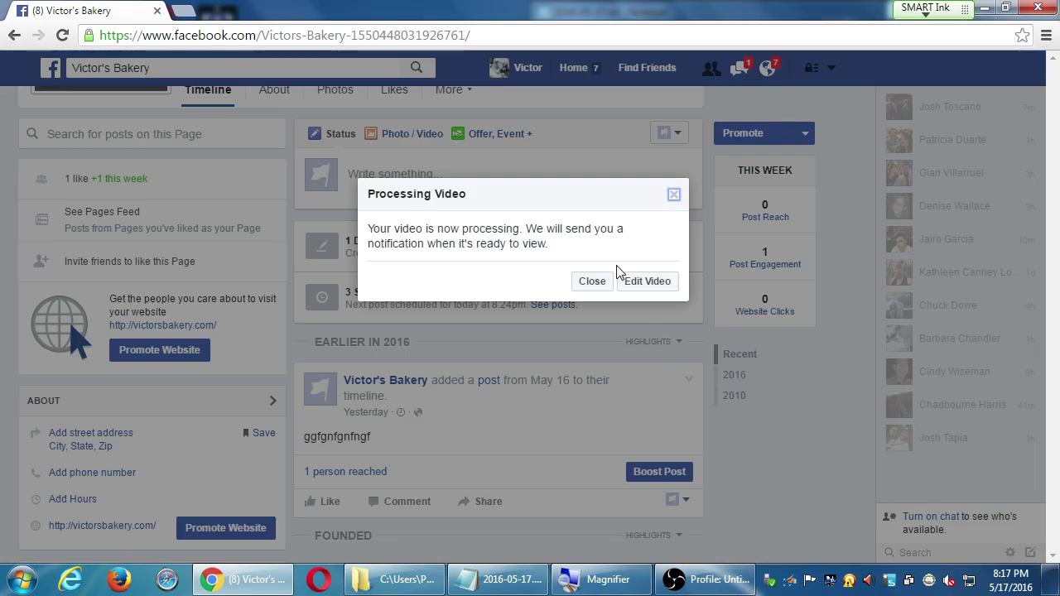
pyautogui.click(591, 282)
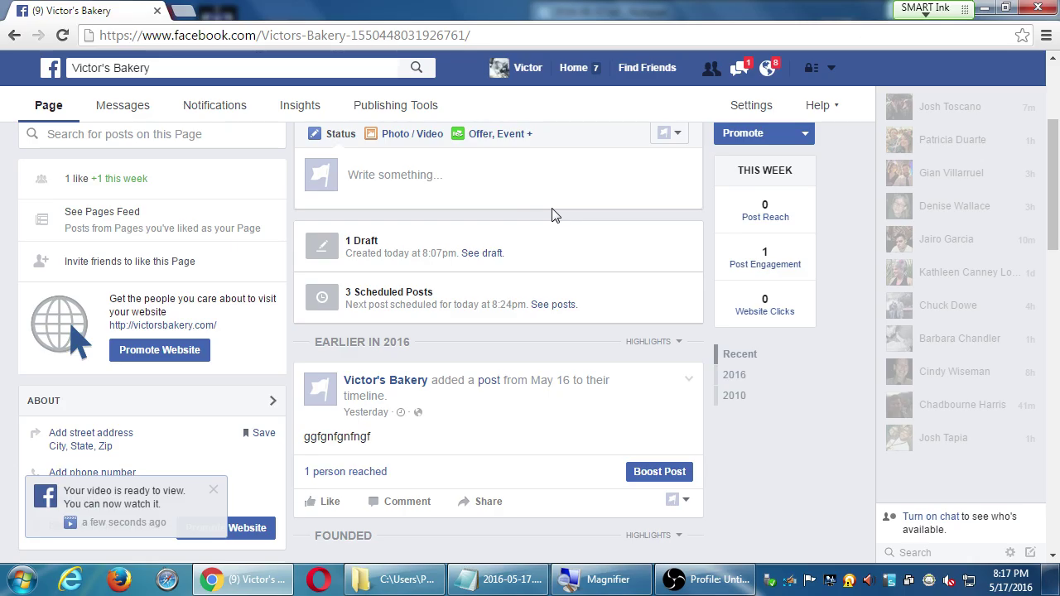
# Step: View the processed slideshow among the Page's videos and return to the Page's Timeline
pyautogui.click(104, 508)
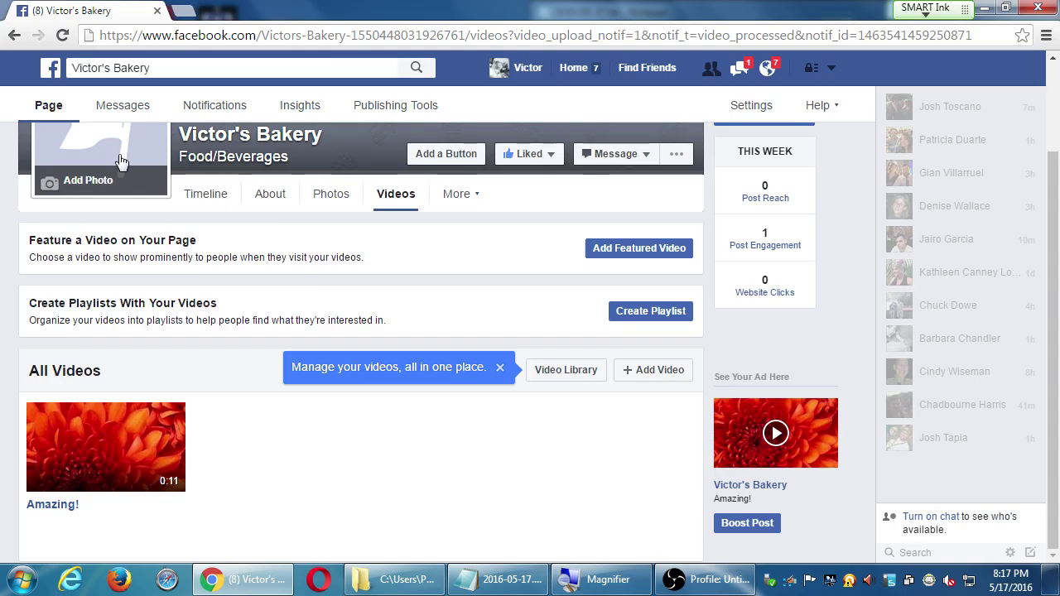
pyautogui.click(207, 196)
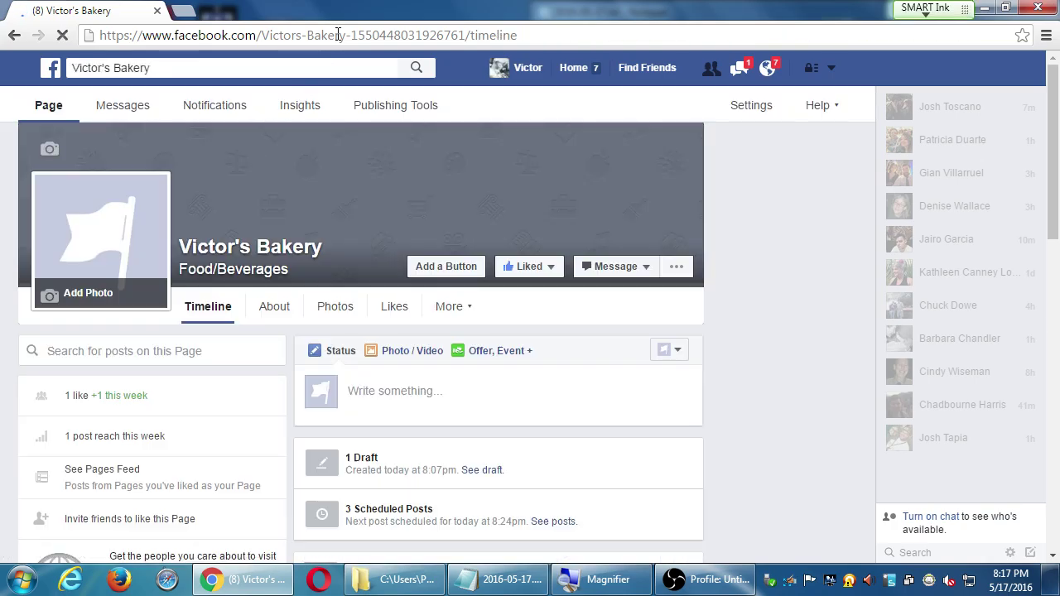
# Step: Copy the Page's timeline address and open it in the Opera browser
pyautogui.click(337, 35)
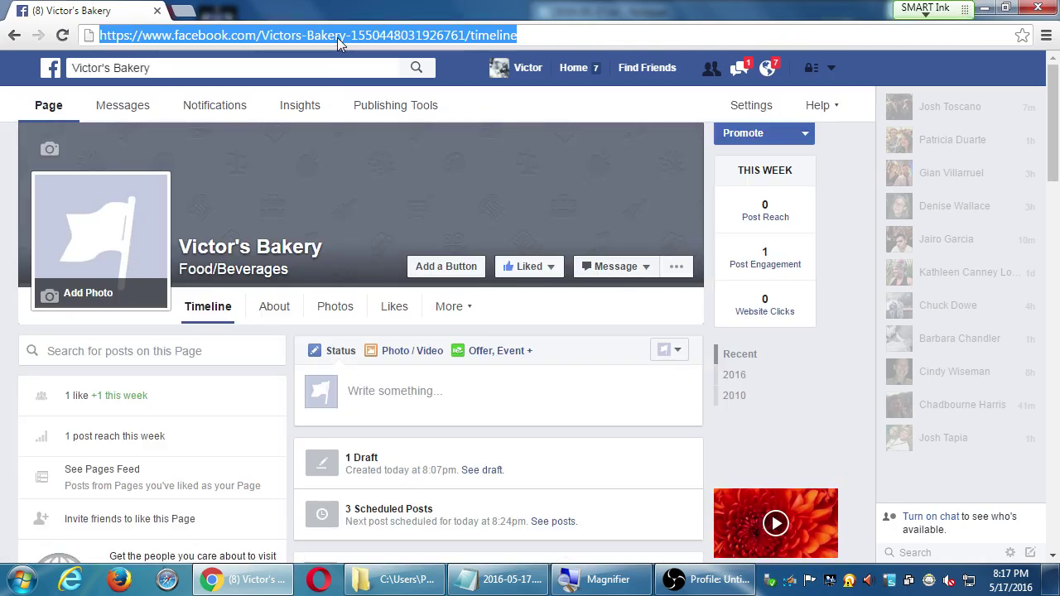
pyautogui.click(436, 419)
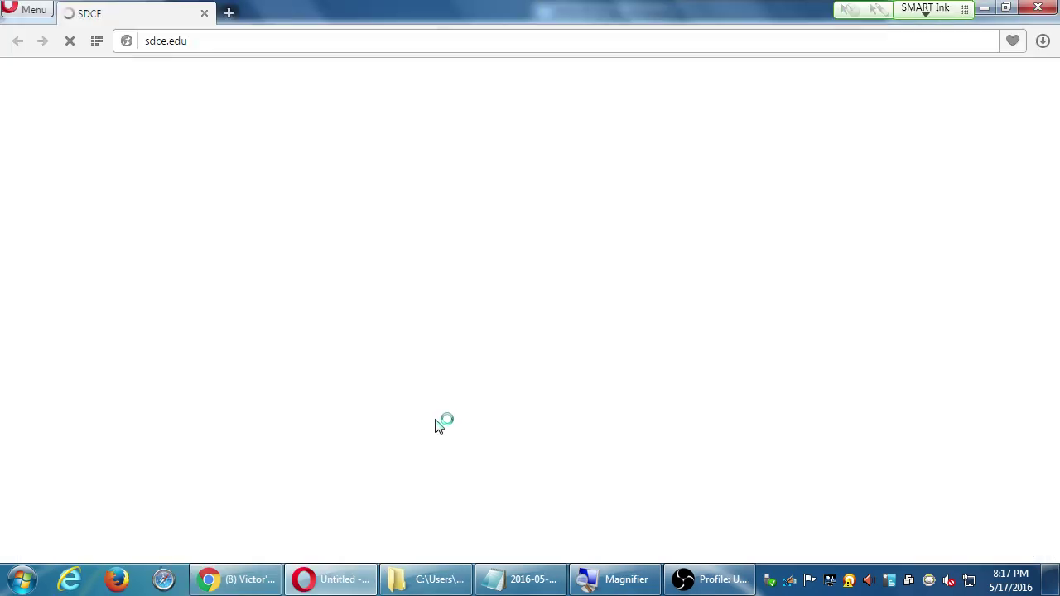
pyautogui.hotkey('ctrl', 'v')
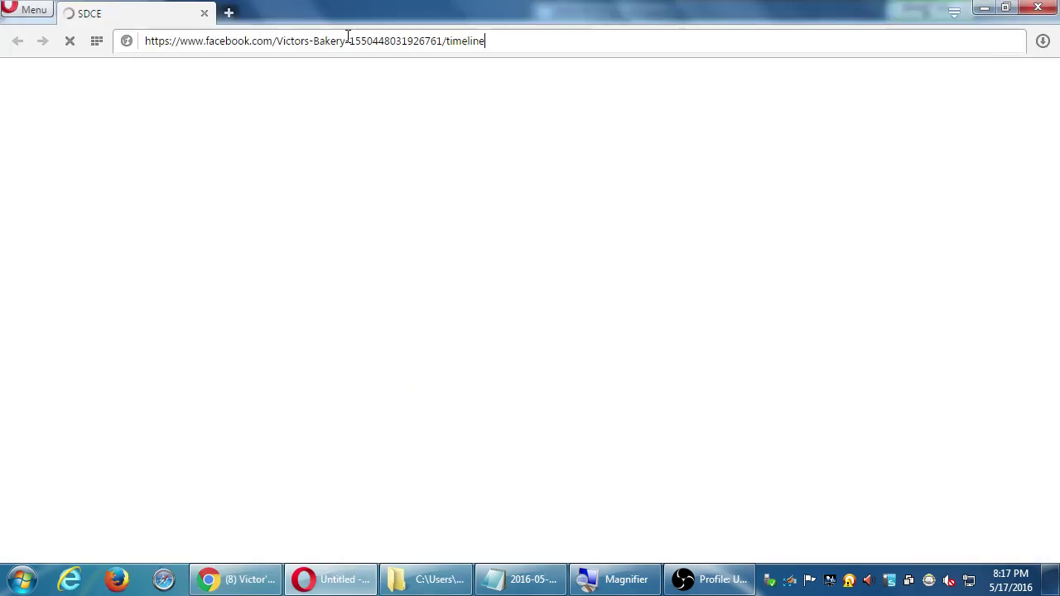
pyautogui.press('Escape')
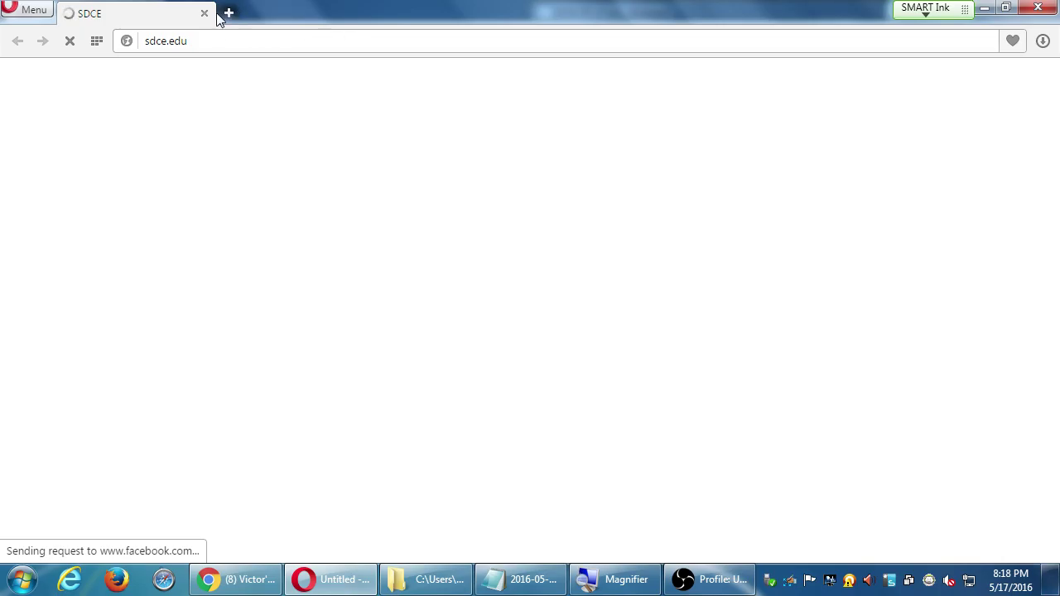
pyautogui.click(69, 42)
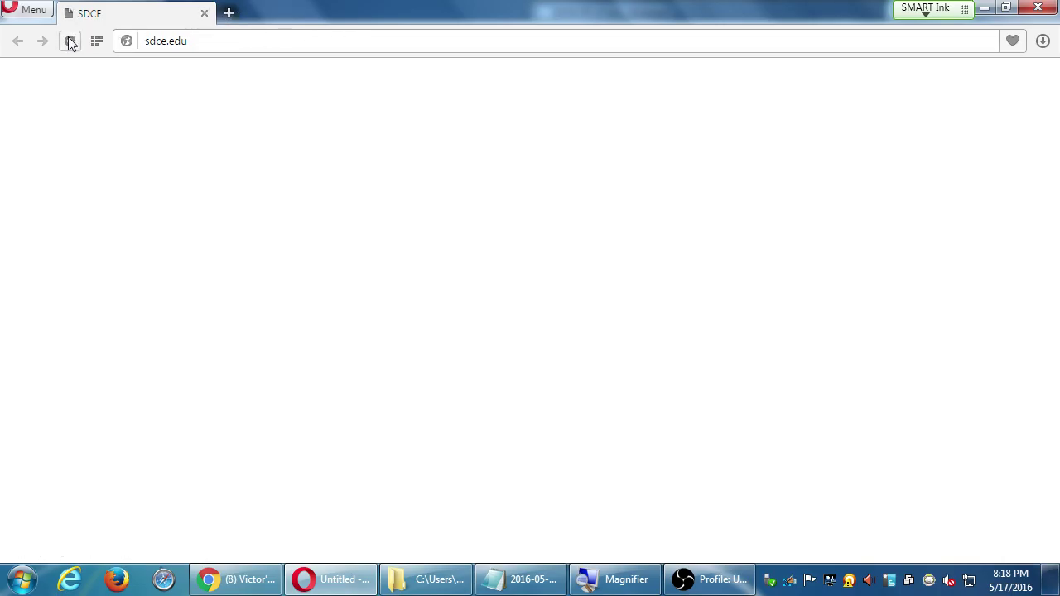
pyautogui.click(152, 43)
pyautogui.rightClick(152, 43)
pyautogui.click(222, 141)
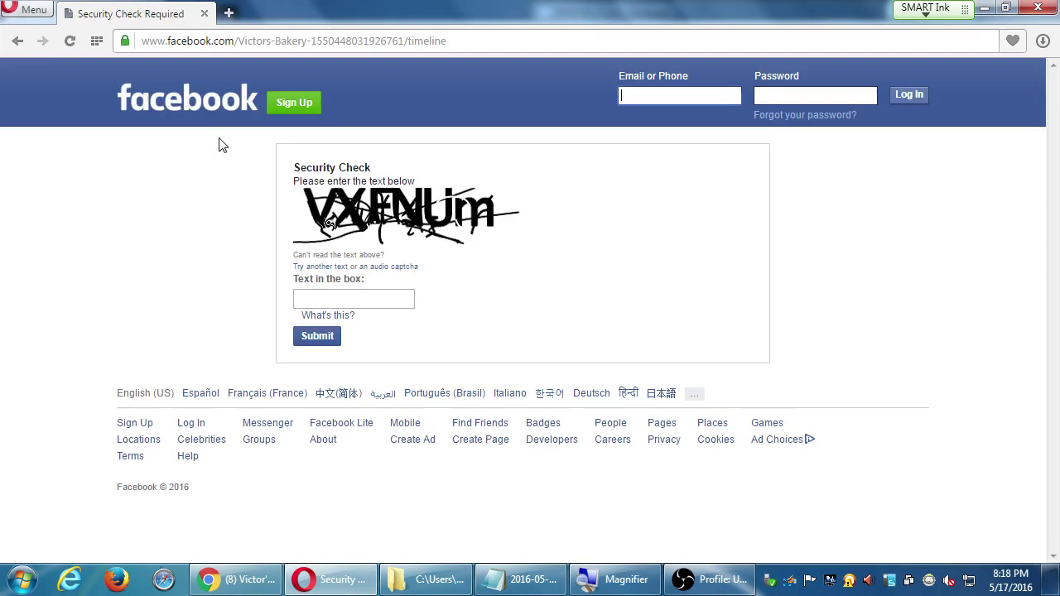
# Step: Enter the captcha text shown in the Security Check and submit it
pyautogui.click(348, 299)
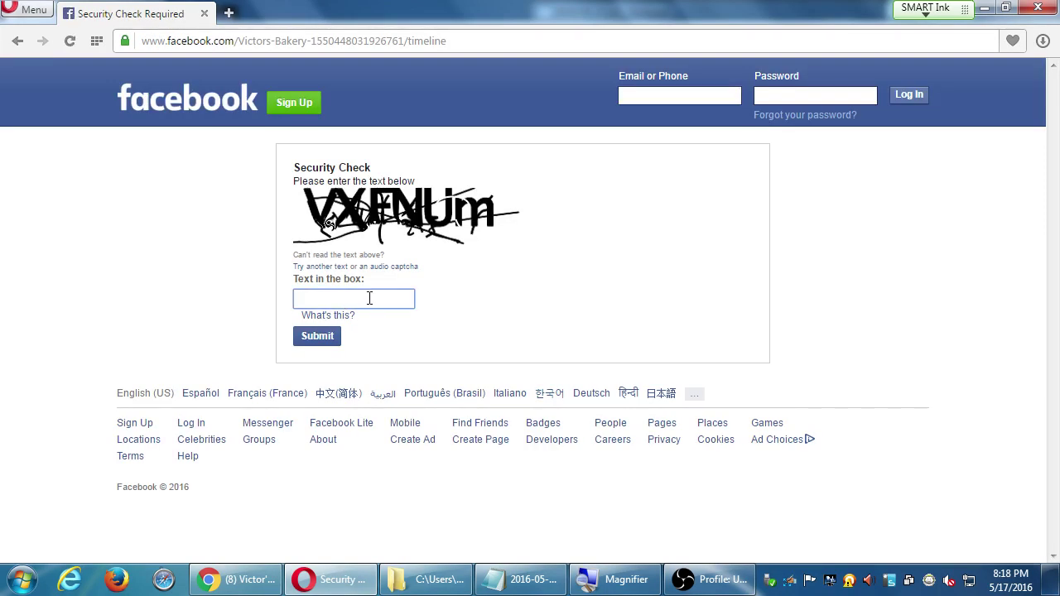
pyautogui.write('vxfnum')
pyautogui.press('Return')
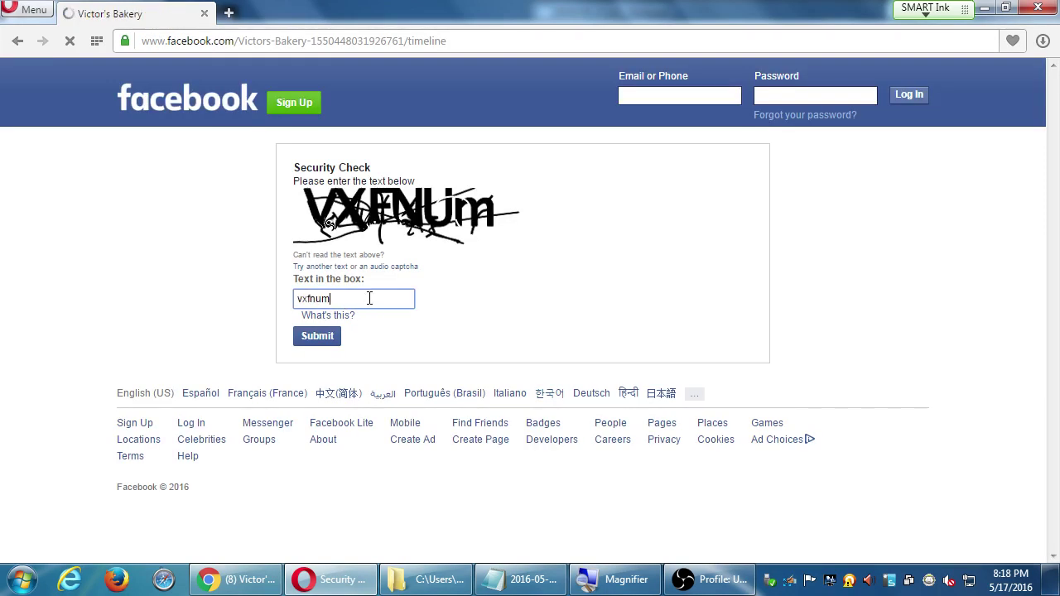
# Step: Play the slideshow in the "Amazing!" post on the public Page timeline and examine it
pyautogui.scroll(-3, 369, 306)
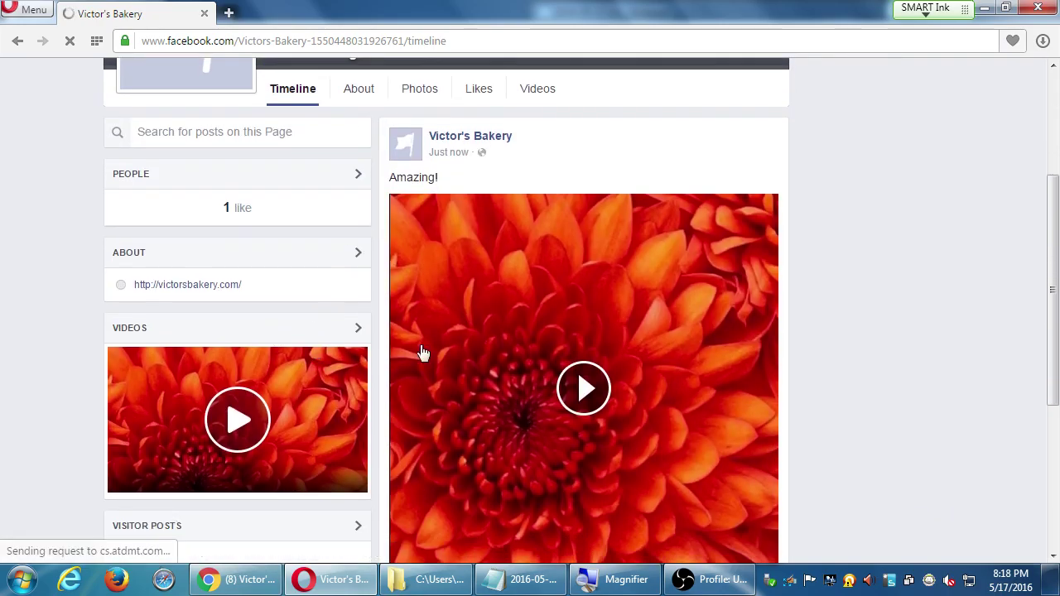
pyautogui.click(556, 396)
pyautogui.scroll(-1, 802, 399)
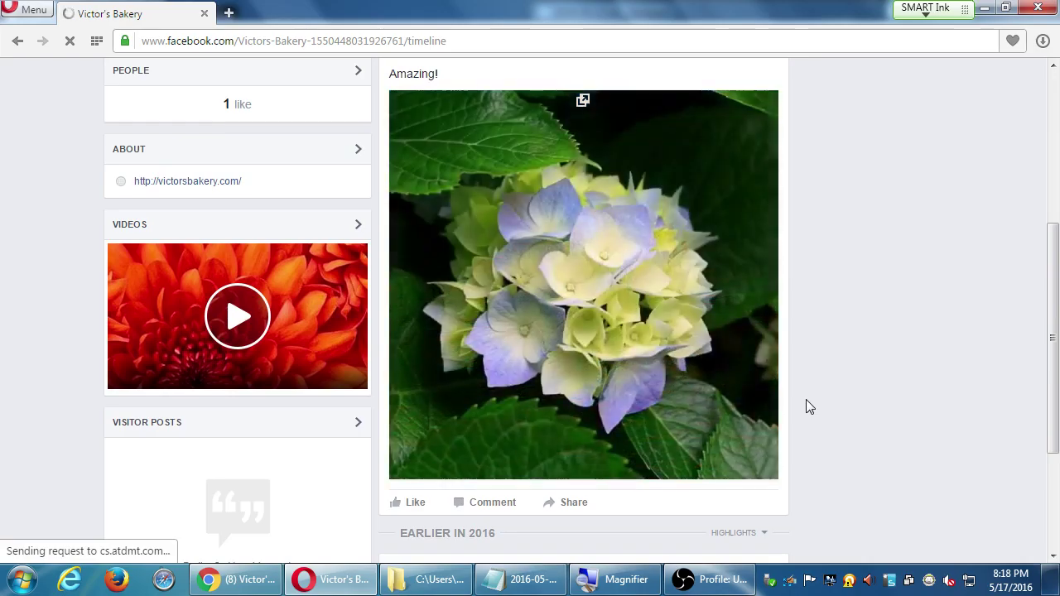
pyautogui.scroll(-1, 820, 216)
pyautogui.scroll(2, 807, 199)
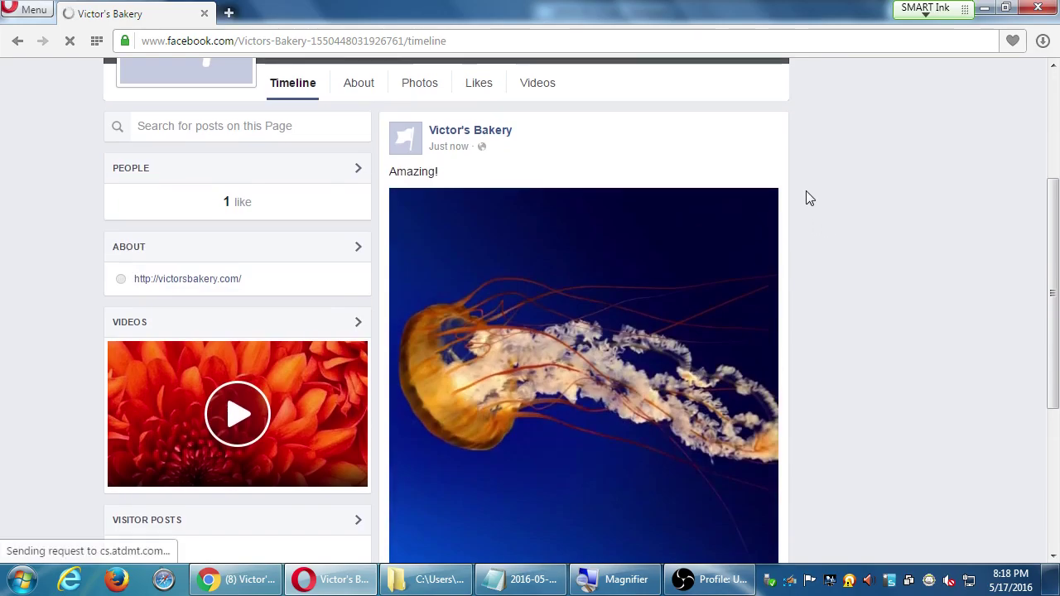
# Step: Return to the Page in Chrome and show its offer and event posting options
pyautogui.click(1023, 8)
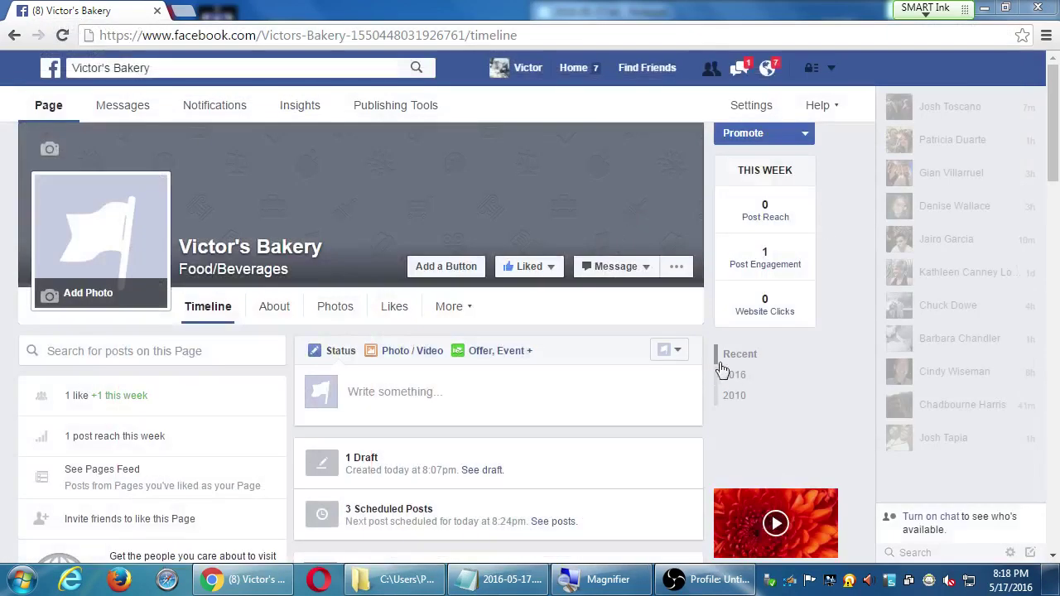
pyautogui.click(500, 357)
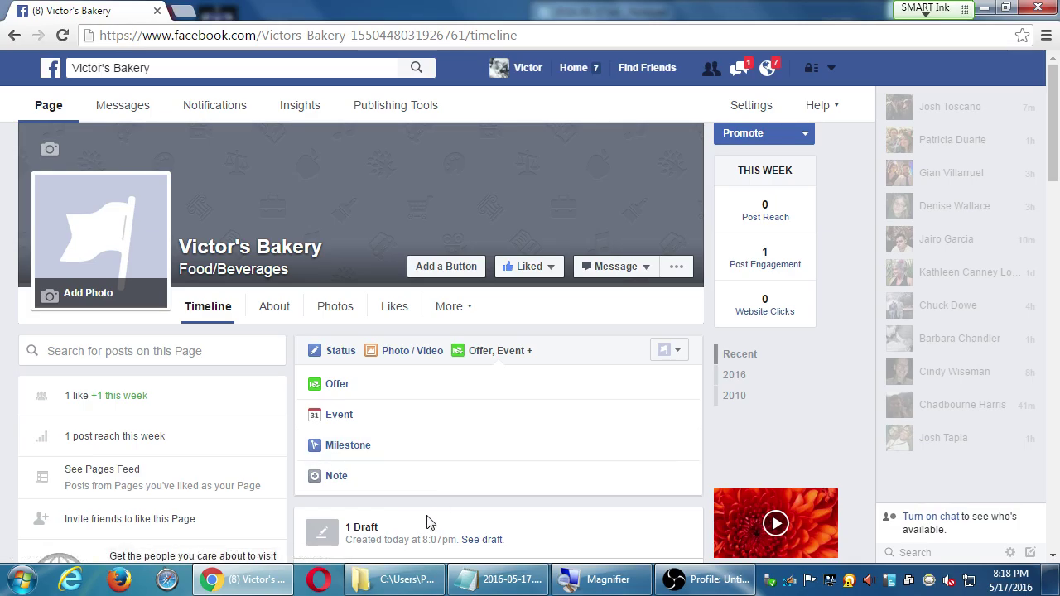
# Step: Switch to Opera, reload the public Page timeline and play the slideshow in the "Amazing!" post again
pyautogui.click(318, 580)
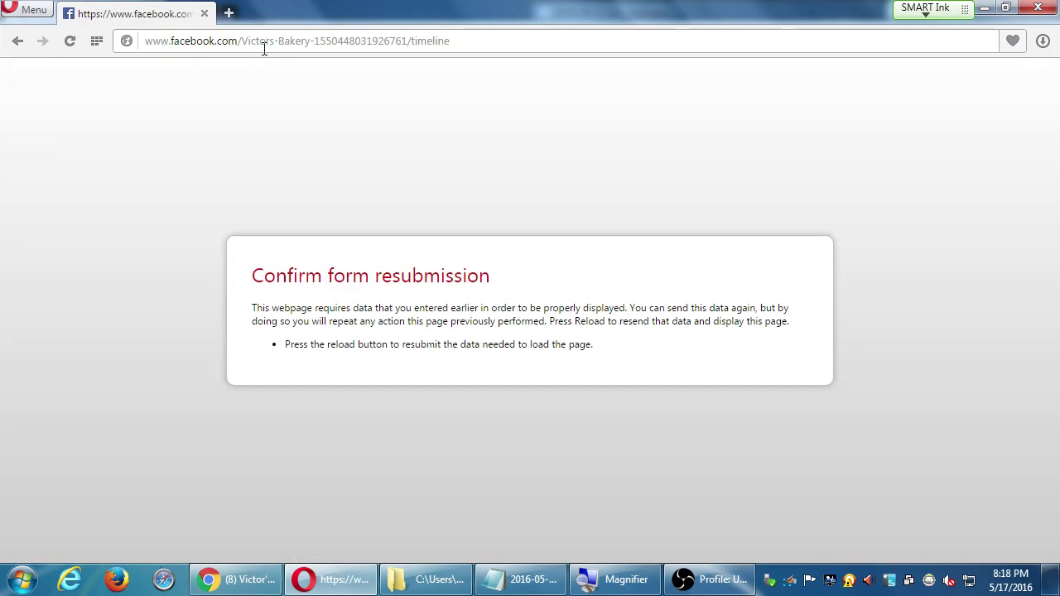
pyautogui.click(264, 43)
pyautogui.press('Return')
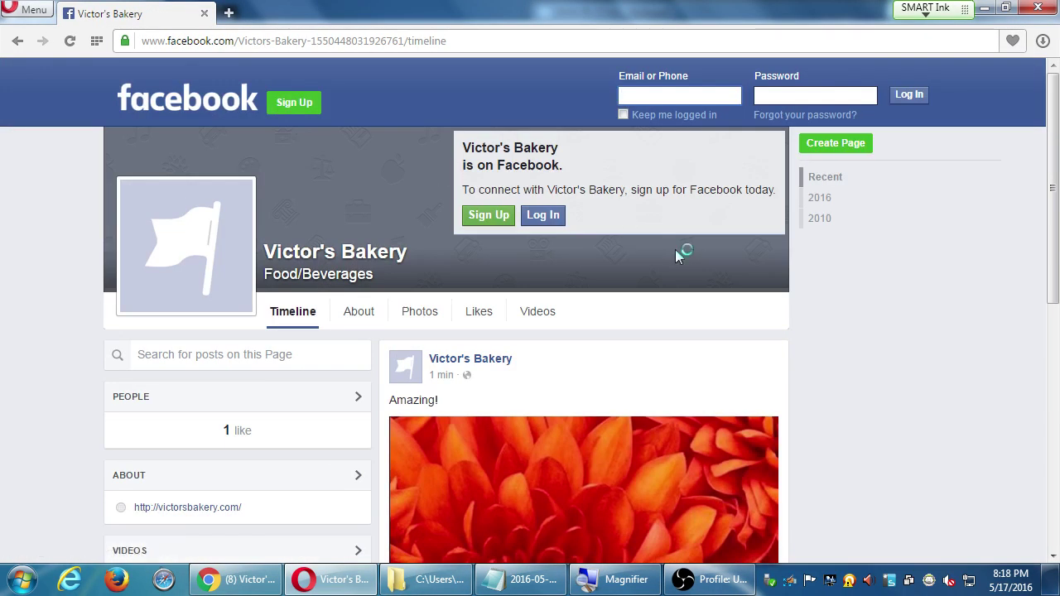
pyautogui.scroll(-4, 820, 287)
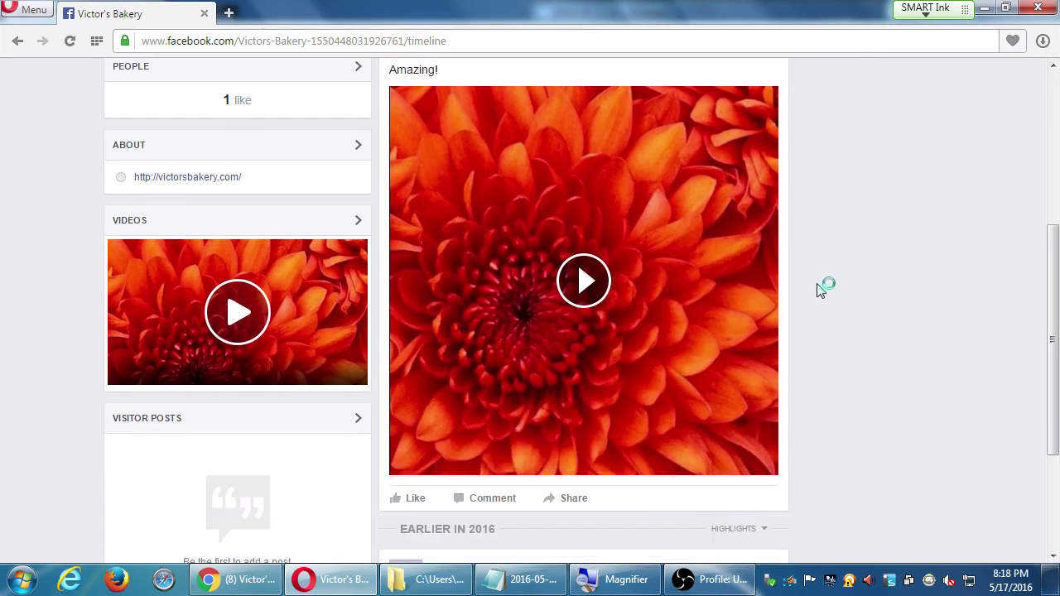
pyautogui.click(584, 348)
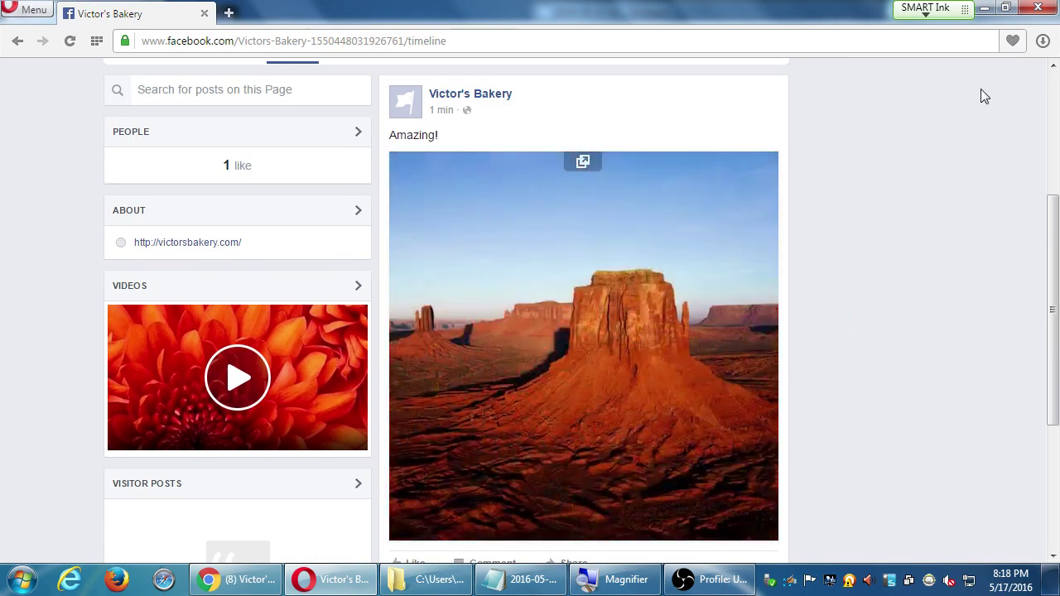
# Step: Open the slideshow creator in Chrome and try the Square (1:1), Rectangle (16:9) and Original aspect ratios
pyautogui.hotkey('alt', 'Tab')
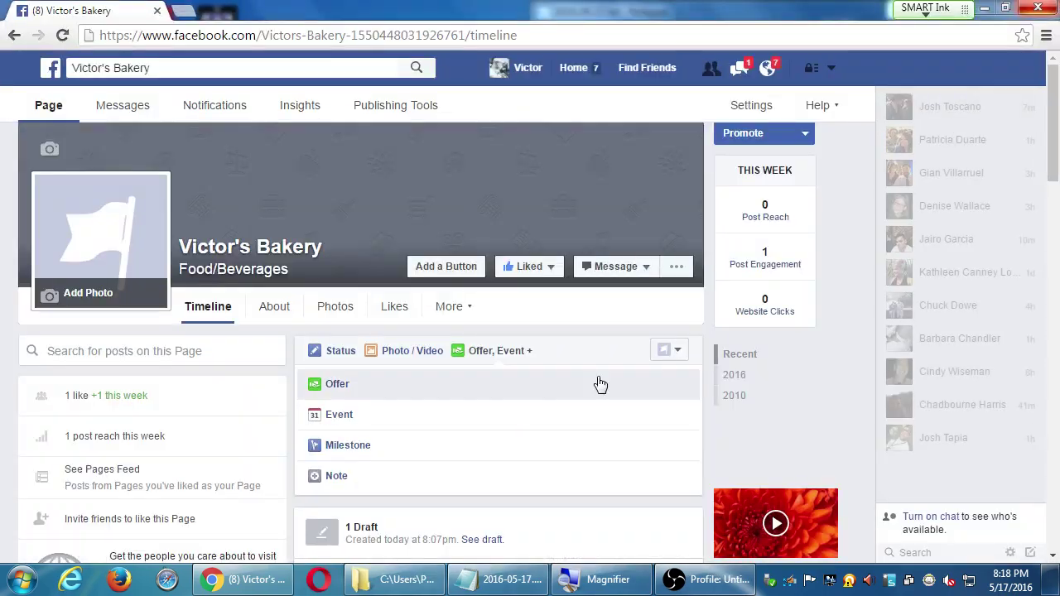
pyautogui.click(410, 358)
pyautogui.scroll(-2, 403, 412)
pyautogui.scroll(-3, 410, 447)
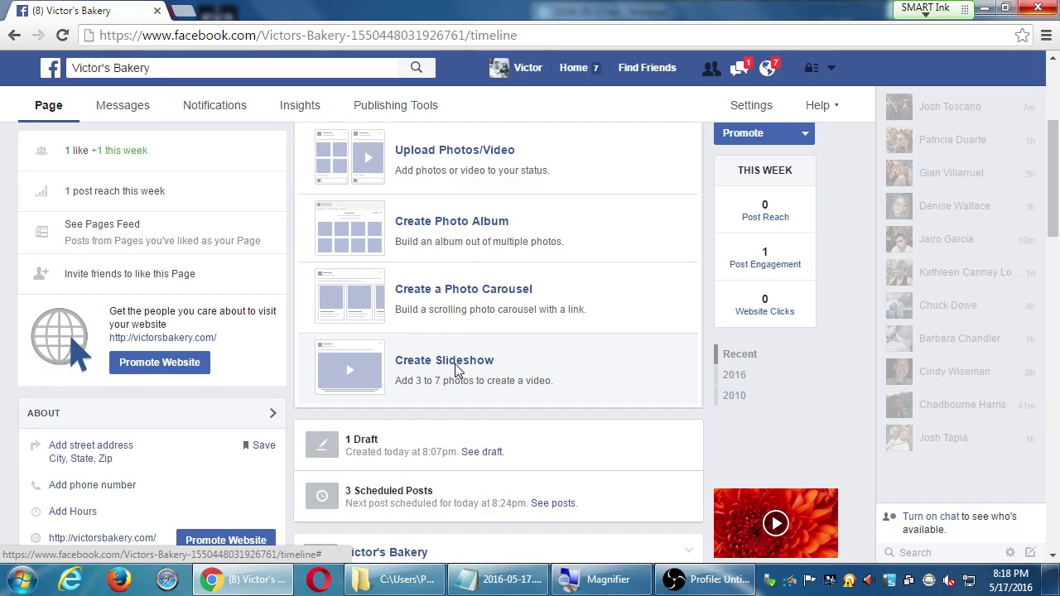
pyautogui.click(458, 370)
pyautogui.click(344, 217)
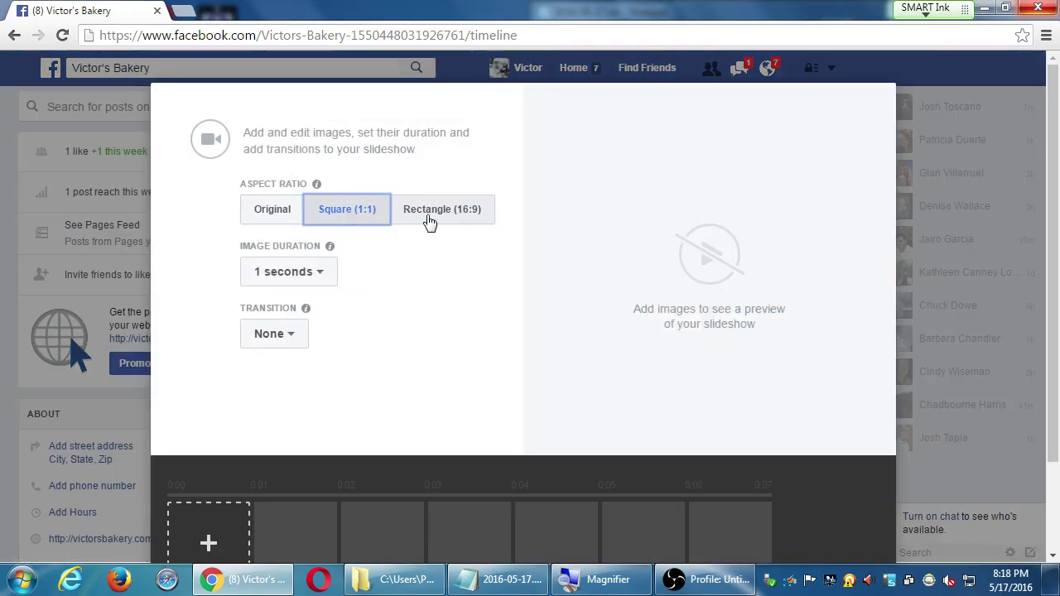
pyautogui.click(414, 218)
pyautogui.click(319, 214)
pyautogui.click(278, 214)
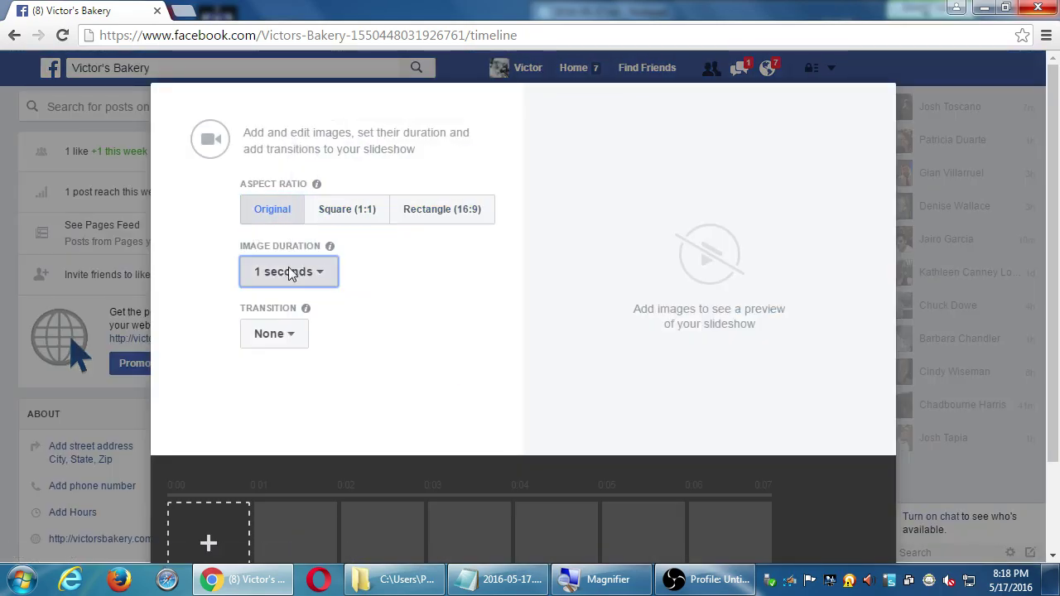
# Step: Check the image duration setting and empty photo timeline, and cancel the slideshow
pyautogui.click(291, 272)
pyautogui.click(177, 299)
pyautogui.scroll(-1, 267, 424)
pyautogui.scroll(-1, 267, 424)
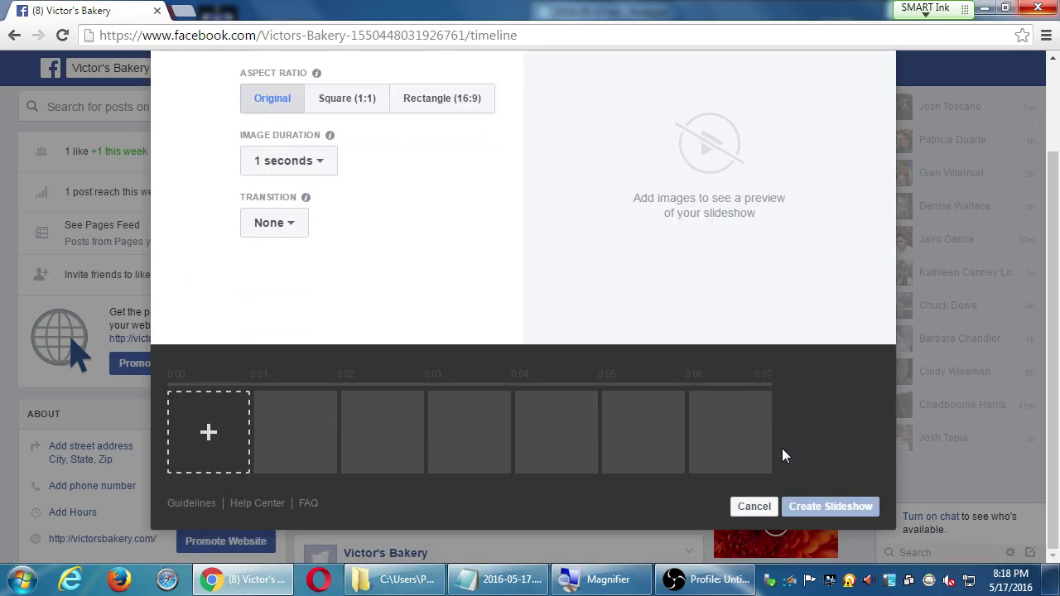
pyautogui.click(753, 507)
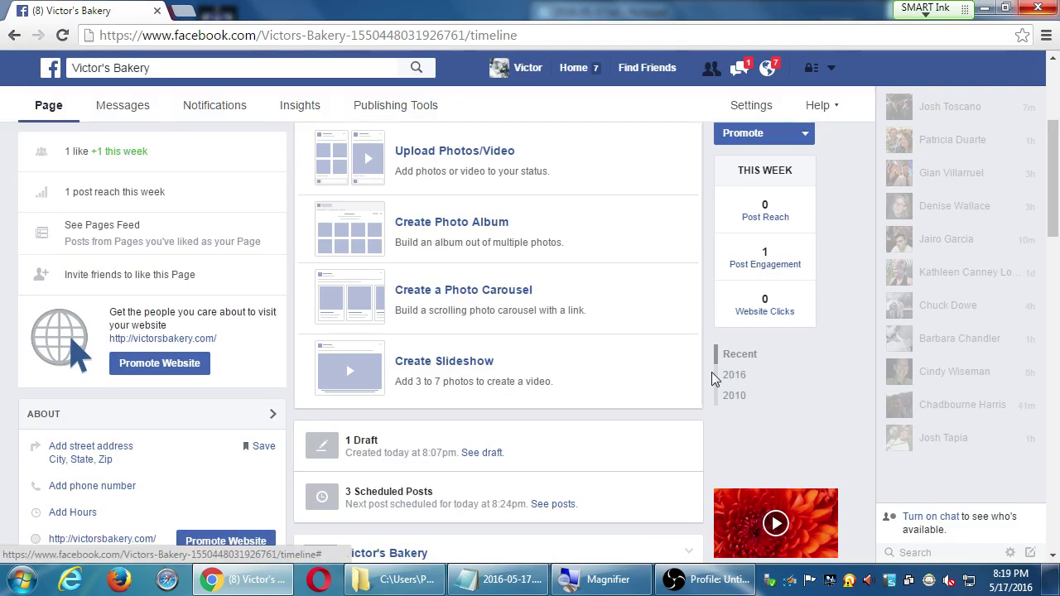
# Step: Examine the Create an Offer form with its desktop and mobile News Feed previews, and close it
pyautogui.scroll(2, 688, 367)
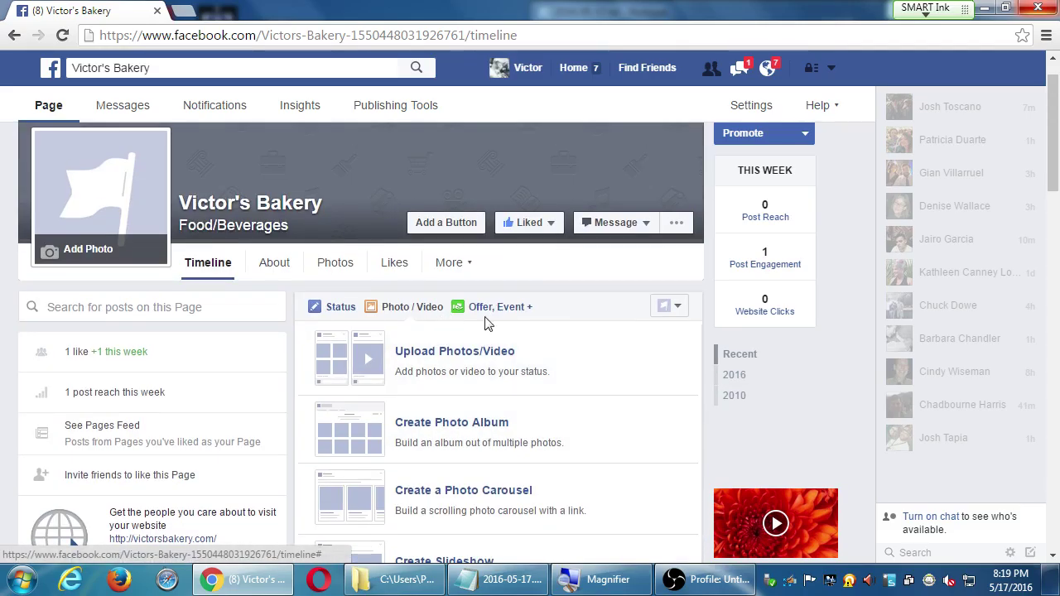
pyautogui.click(499, 312)
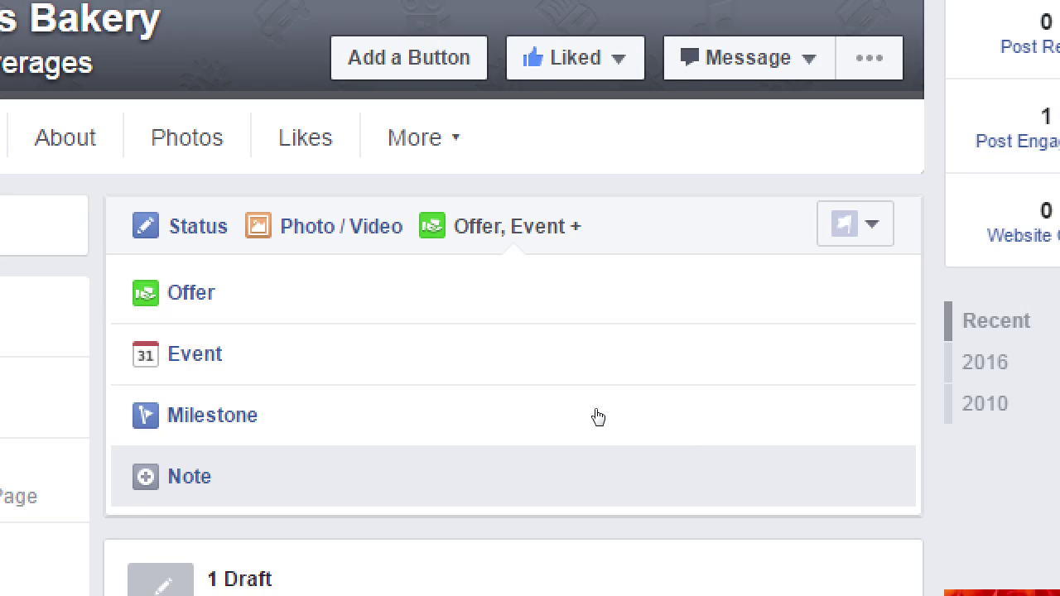
pyautogui.click(336, 313)
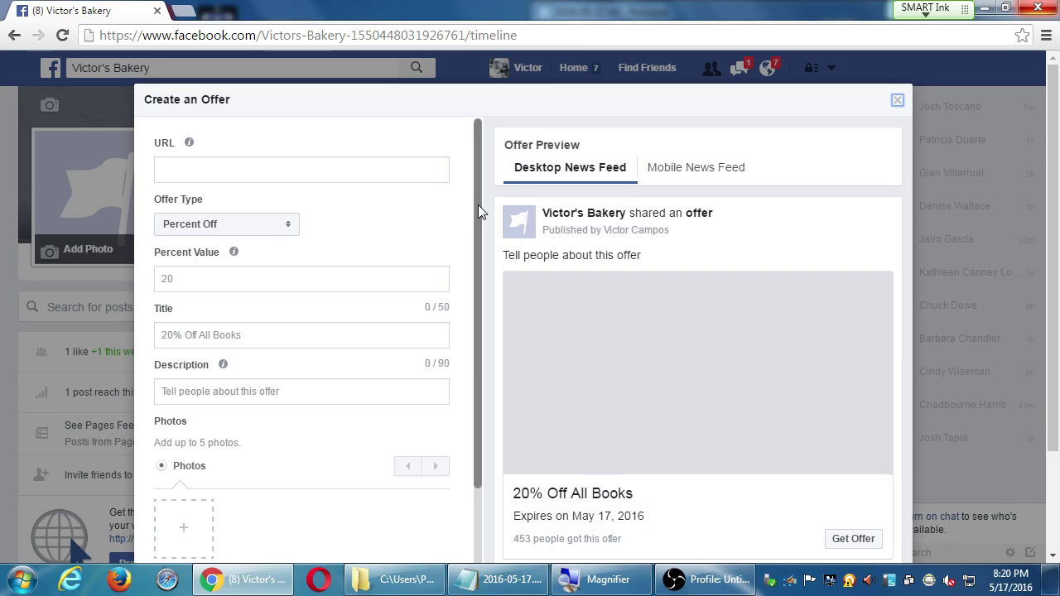
pyautogui.scroll(-2, 729, 182)
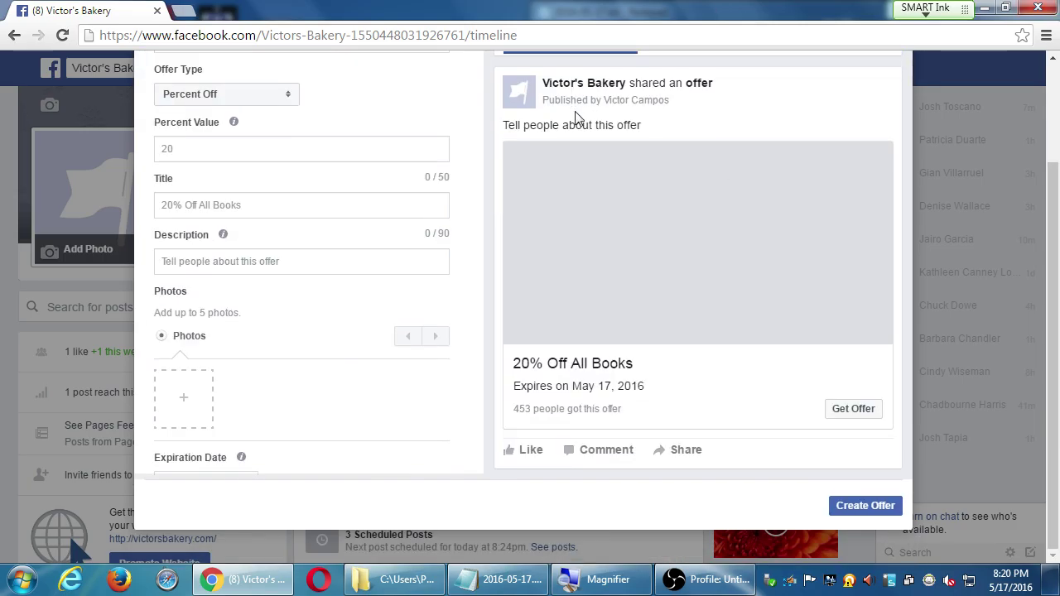
pyautogui.scroll(2, 580, 119)
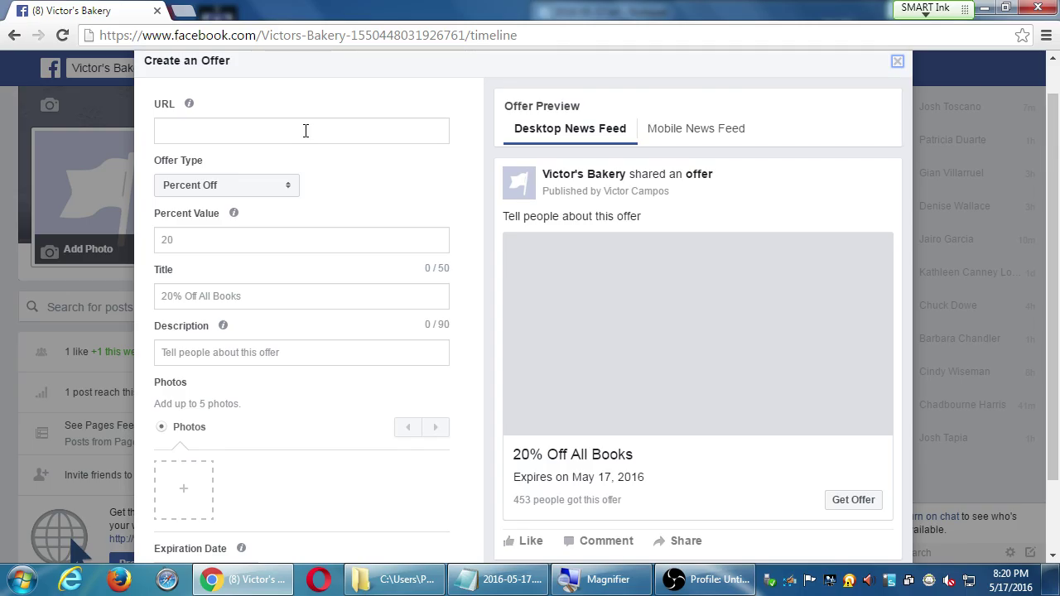
pyautogui.click(656, 141)
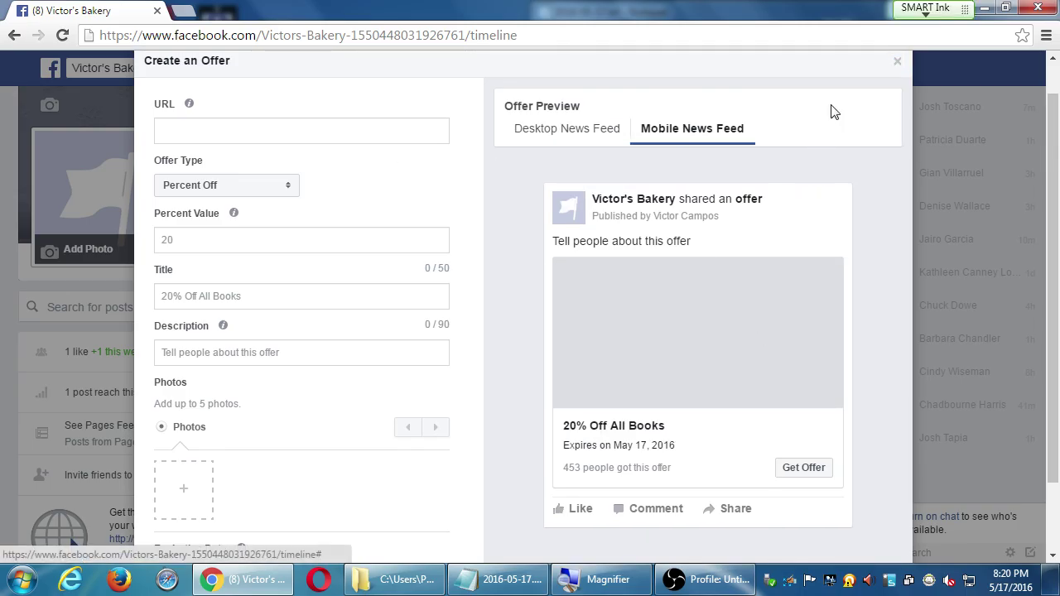
pyautogui.click(898, 66)
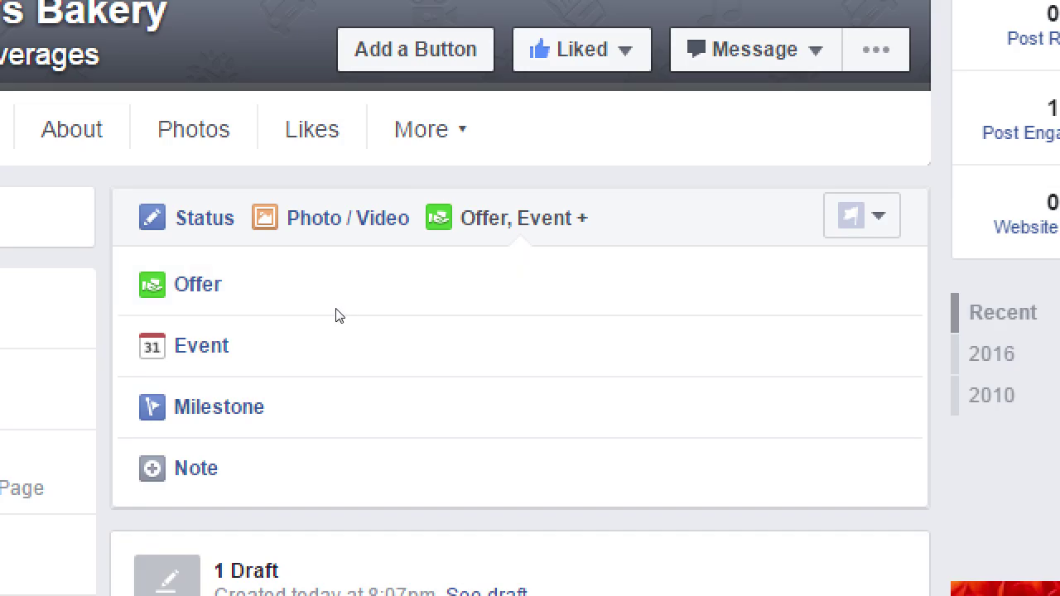
# Step: Reopen the Create an Offer form, review its fields down to Terms and Conditions, and close it
pyautogui.click(337, 248)
pyautogui.click(389, 225)
pyautogui.click(507, 218)
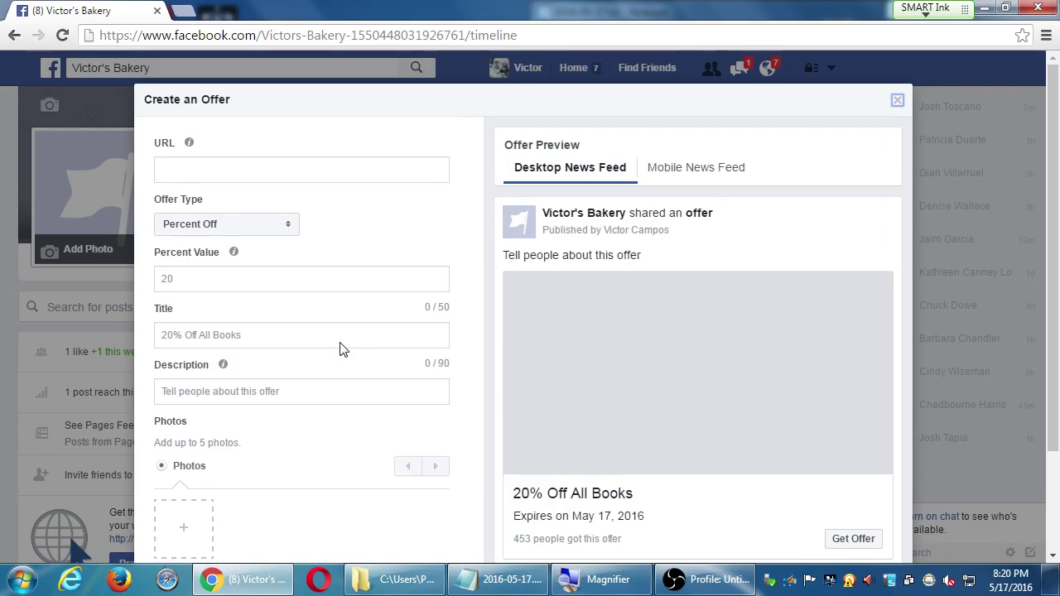
pyautogui.scroll(-3, 500, 336)
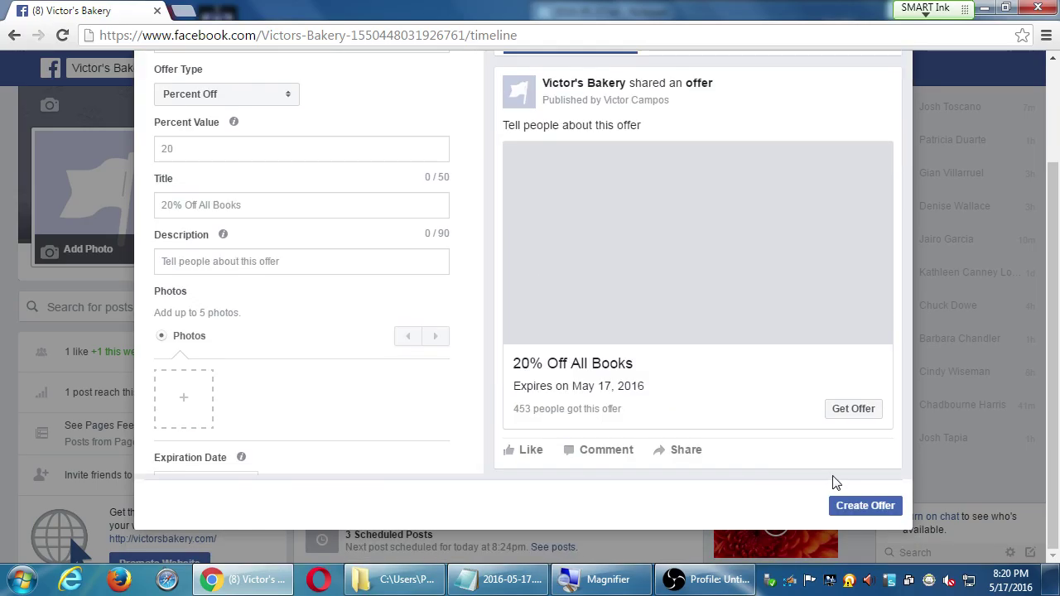
pyautogui.scroll(-2, 396, 348)
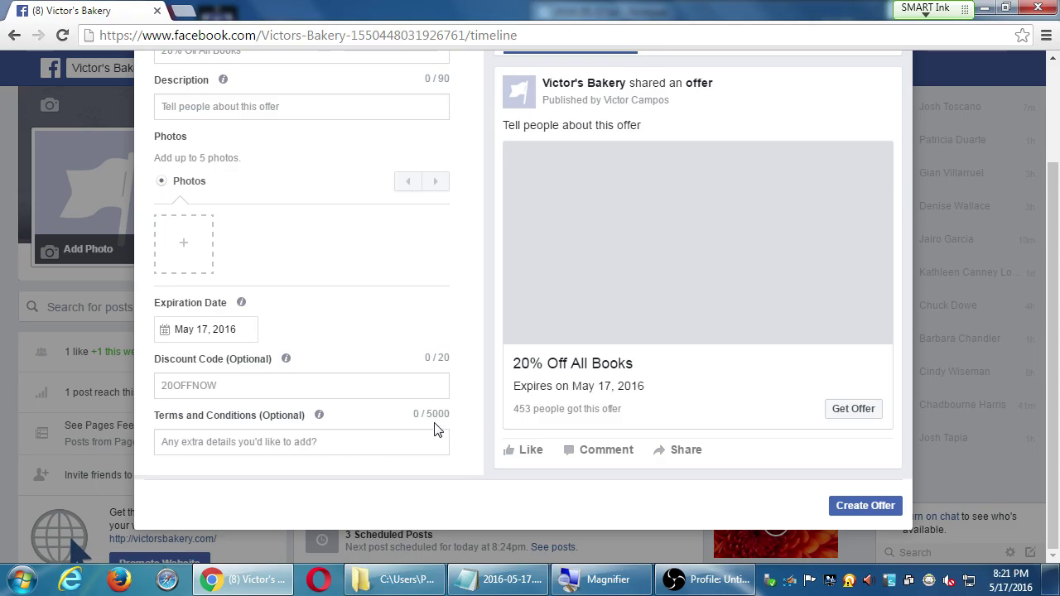
pyautogui.scroll(2, 244, 359)
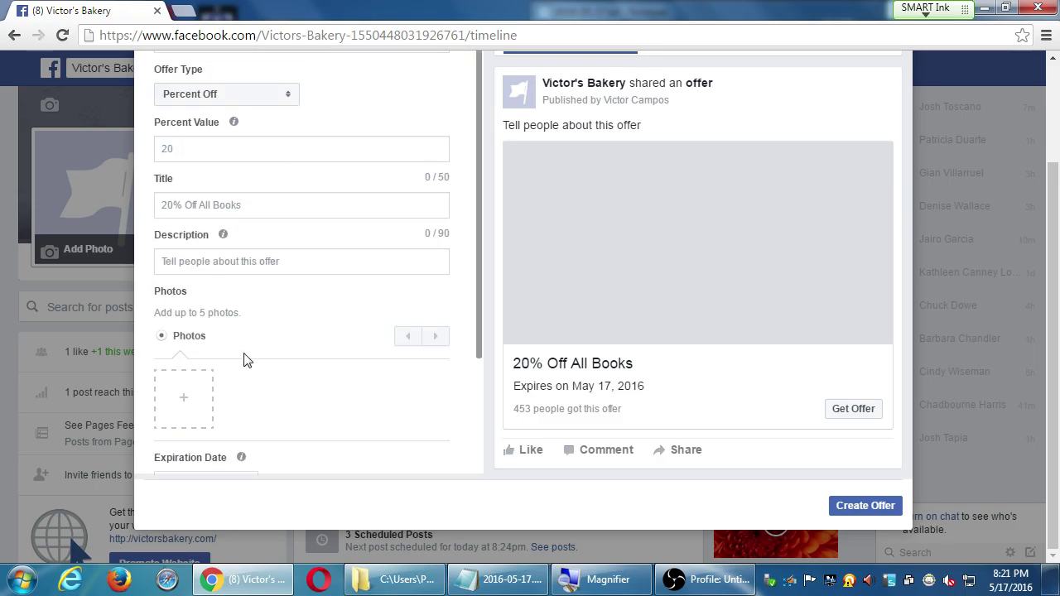
pyautogui.scroll(2, 920, 297)
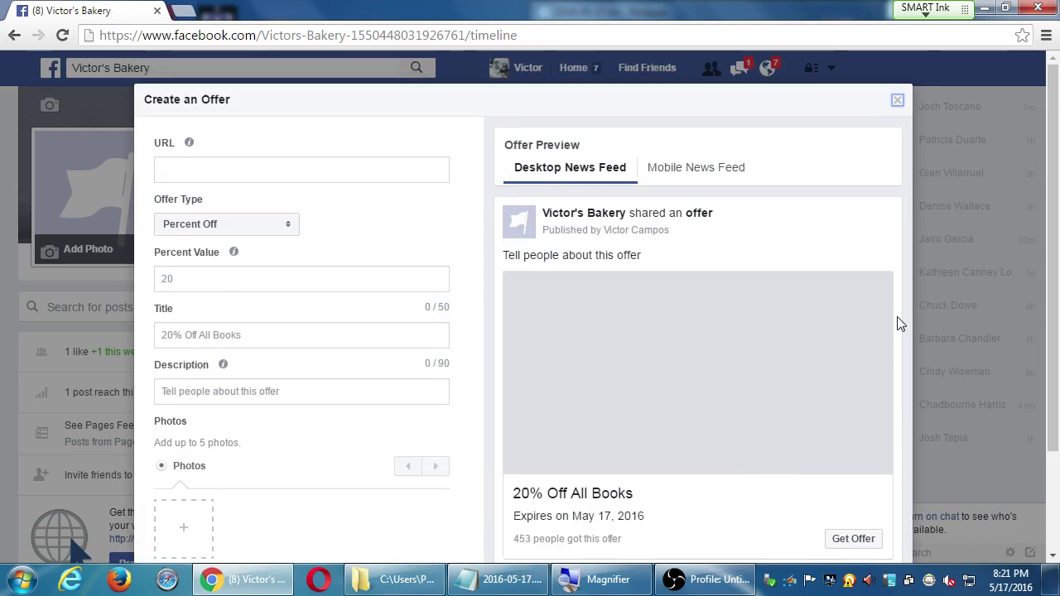
pyautogui.click(899, 110)
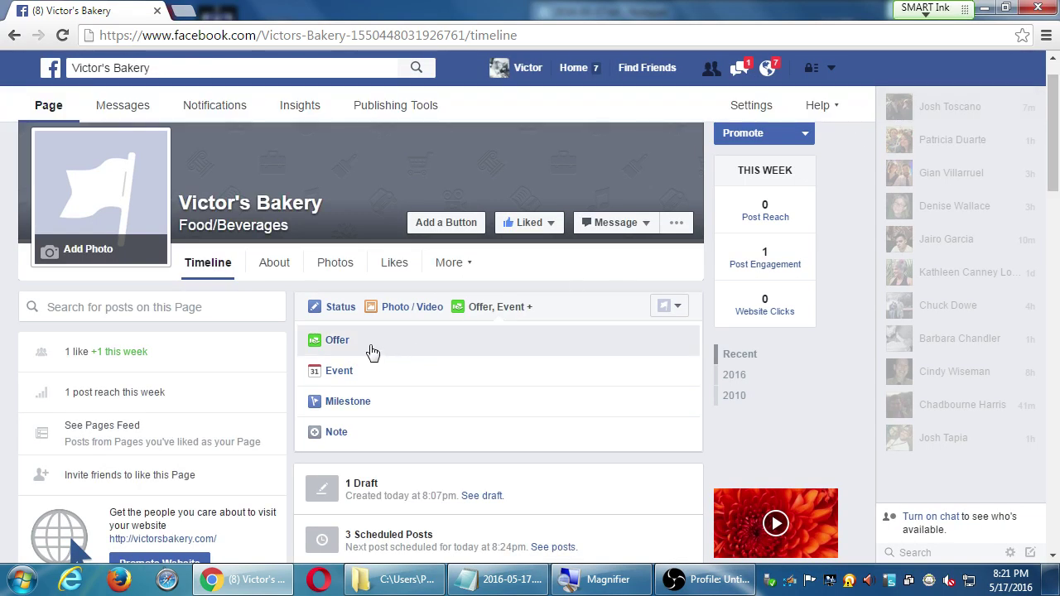
# Step: Start a new offer, try the Buy One, Get One type and set the offer type to Free Stuff
pyautogui.click(370, 349)
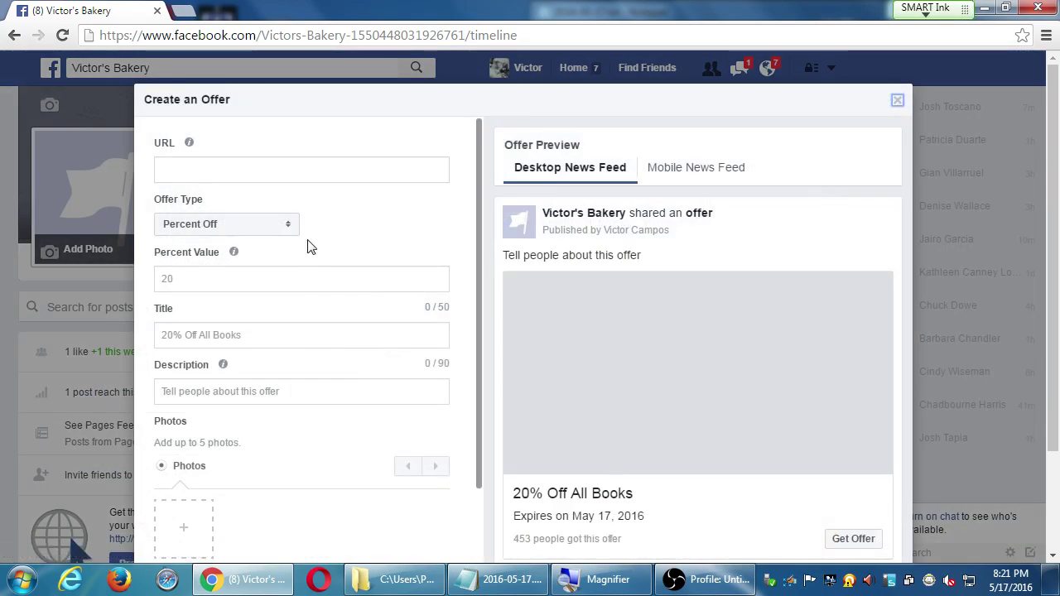
pyautogui.click(275, 226)
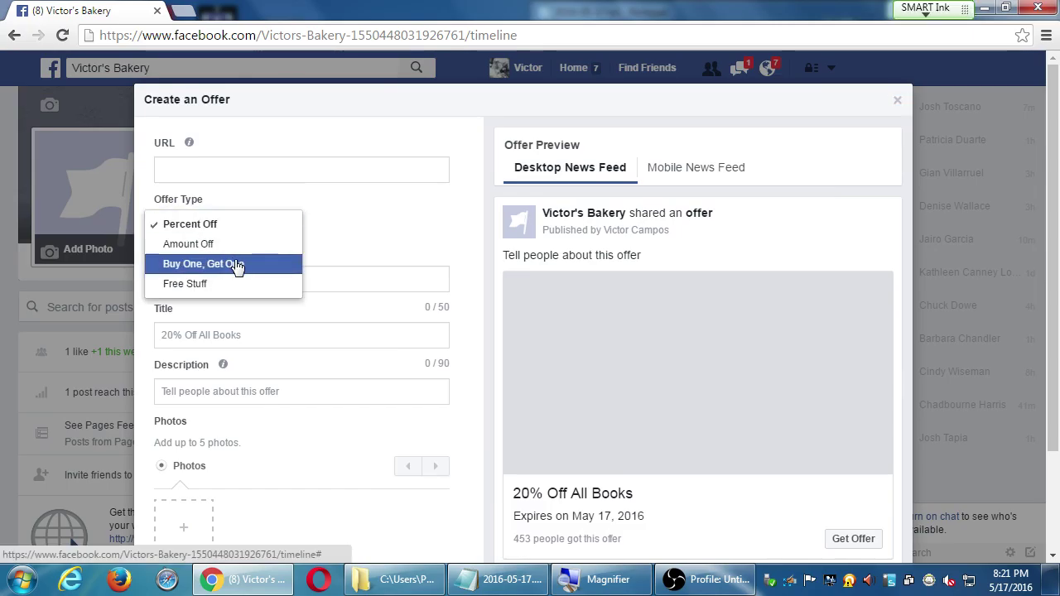
pyautogui.click(256, 265)
pyautogui.click(223, 232)
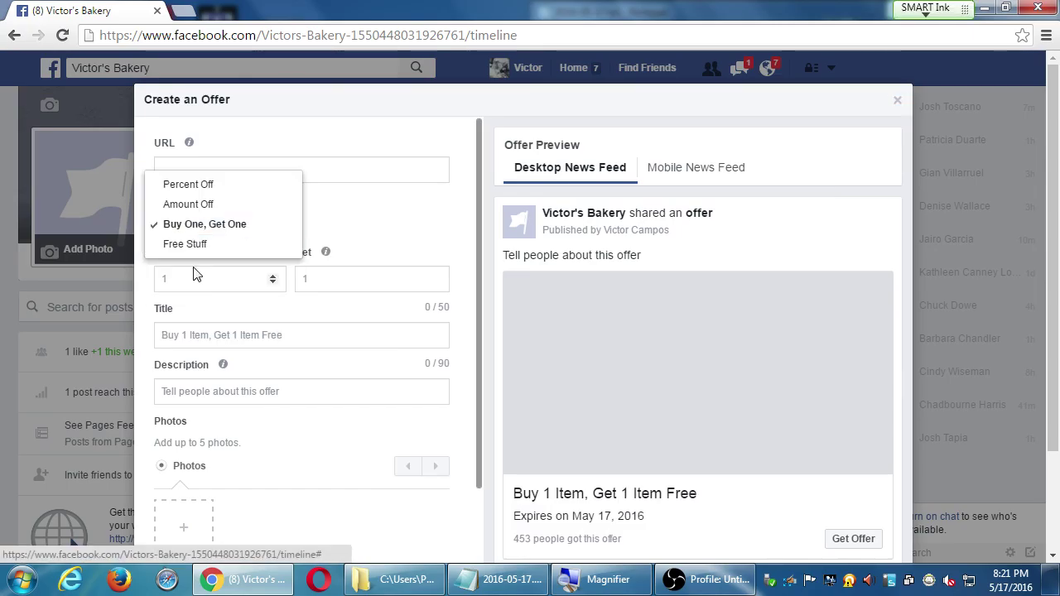
pyautogui.click(201, 244)
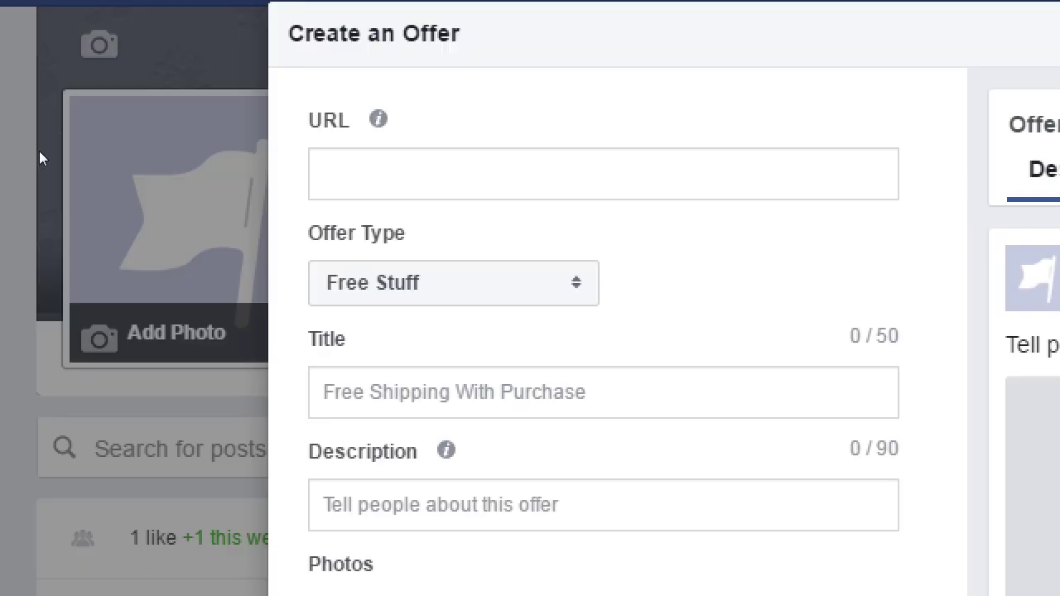
pyautogui.write('http://')
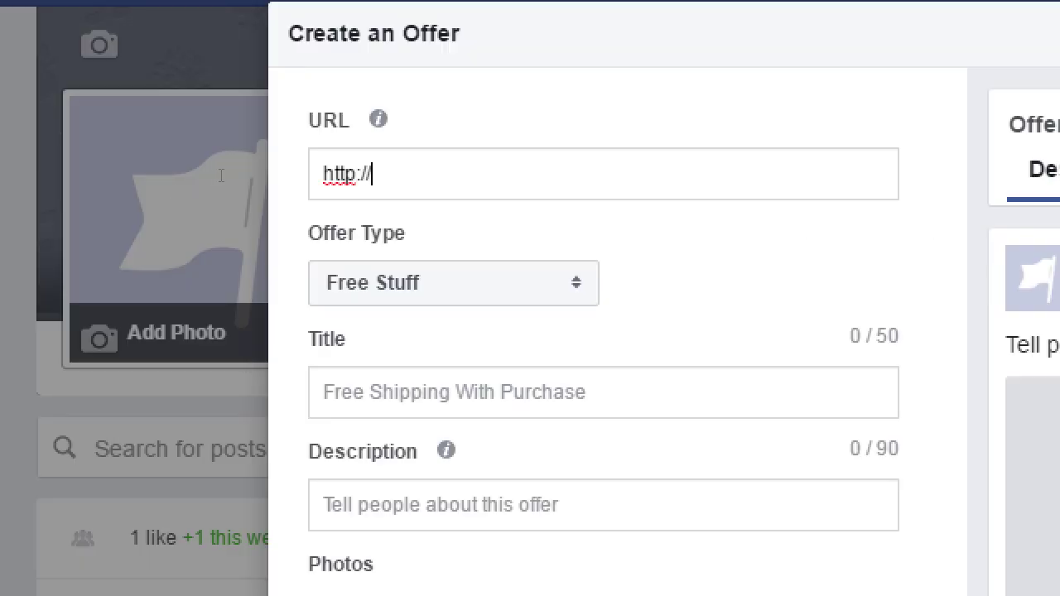
pyautogui.write('victorsbaker')
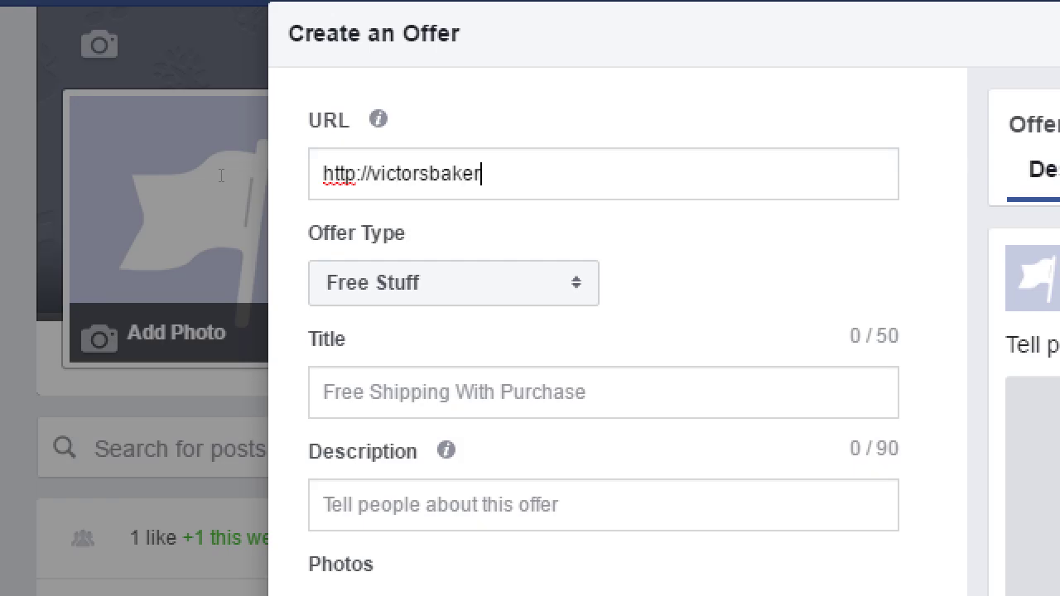
pyautogui.write('y.com/')
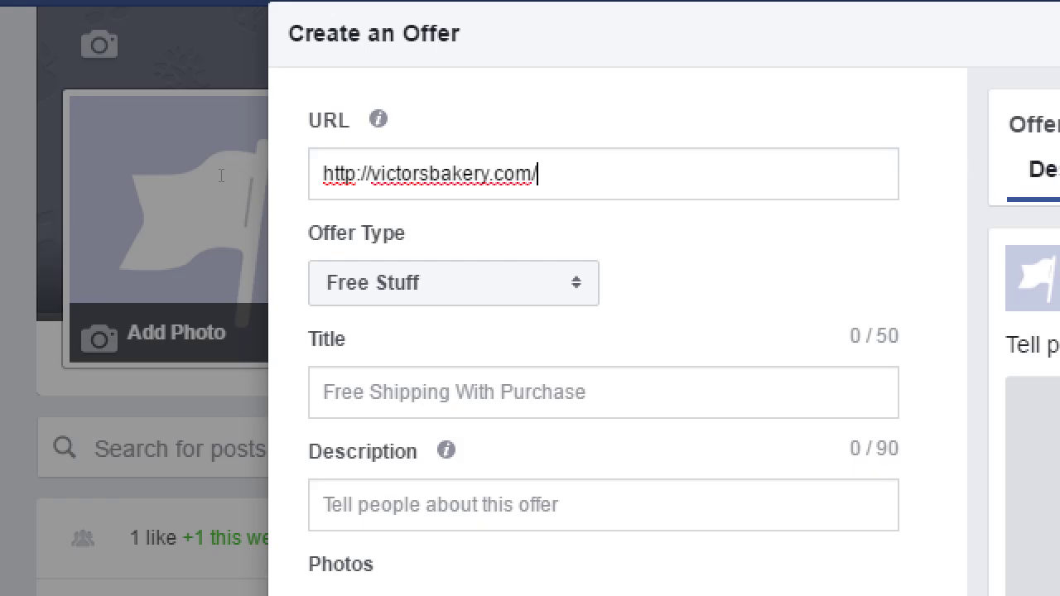
pyautogui.write('recipe-o')
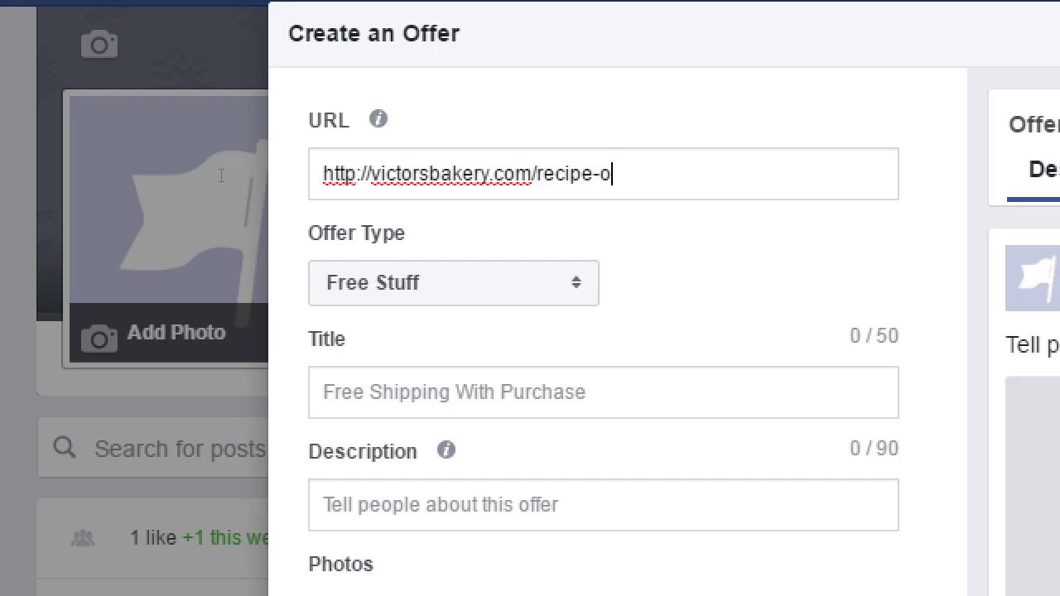
pyautogui.write('fer.html')
pyautogui.press('Left')
pyautogui.press('Left')
pyautogui.press('Left')
pyautogui.press('Left')
pyautogui.press('Left')
pyautogui.press('Left')
pyautogui.press('Left')
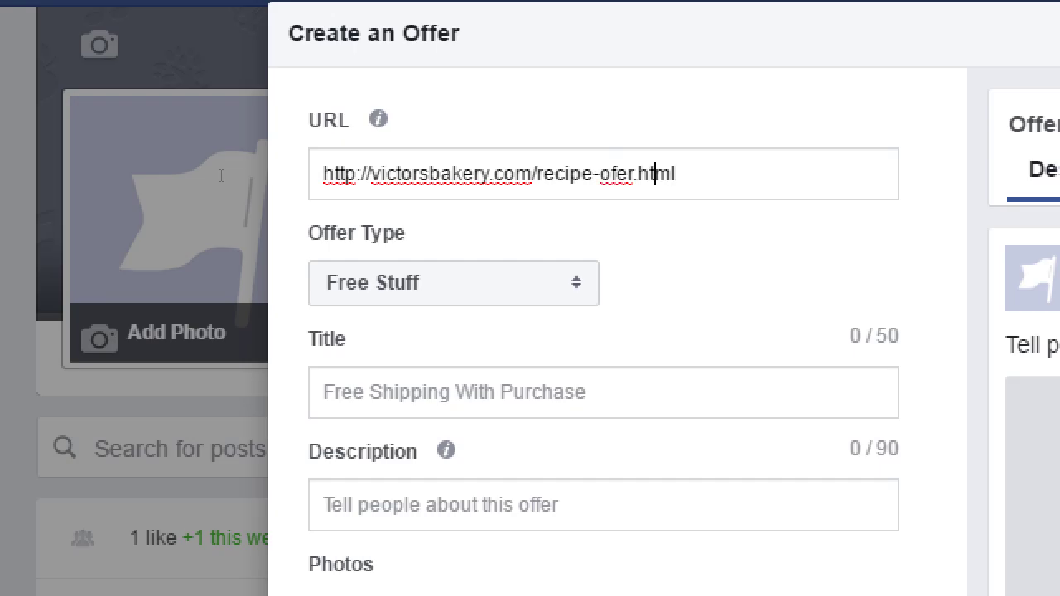
pyautogui.write('f')
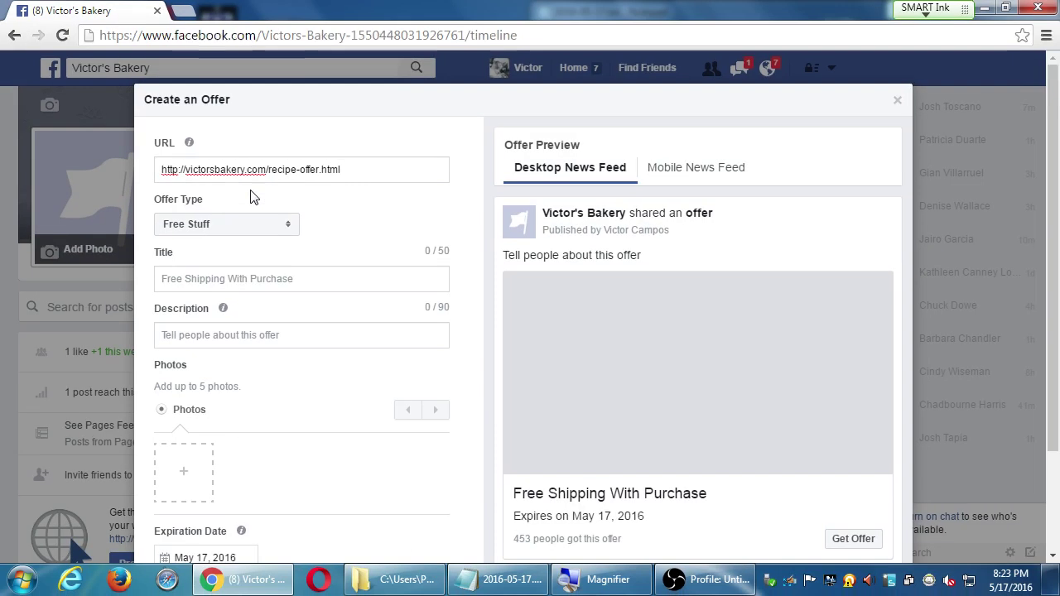
# Step: Discard the unfinished offer and examine the New Event form from its event photo down to the ticket and co-host fields
pyautogui.click(898, 102)
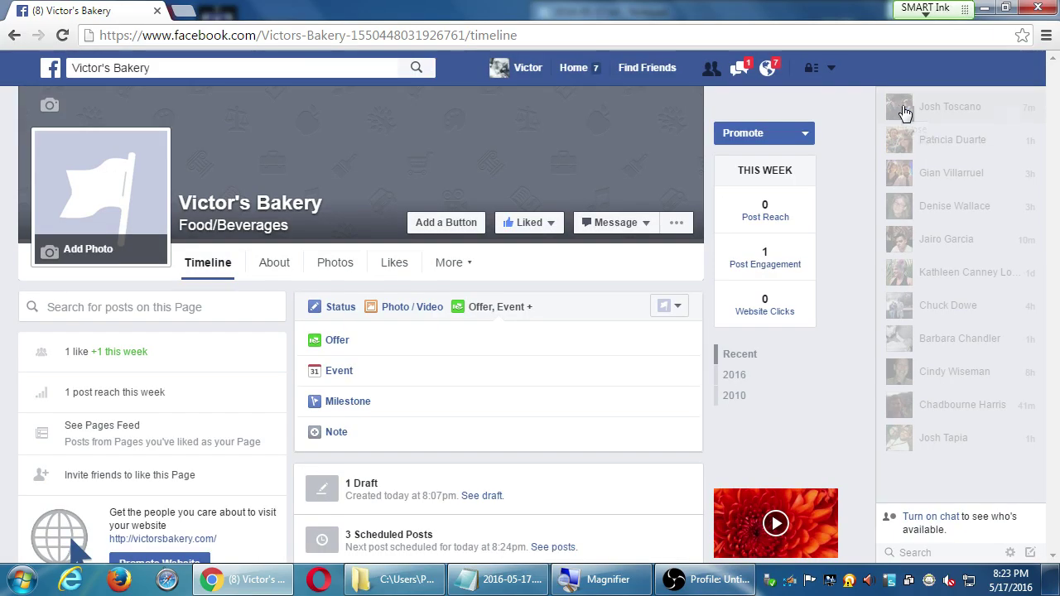
pyautogui.click(336, 371)
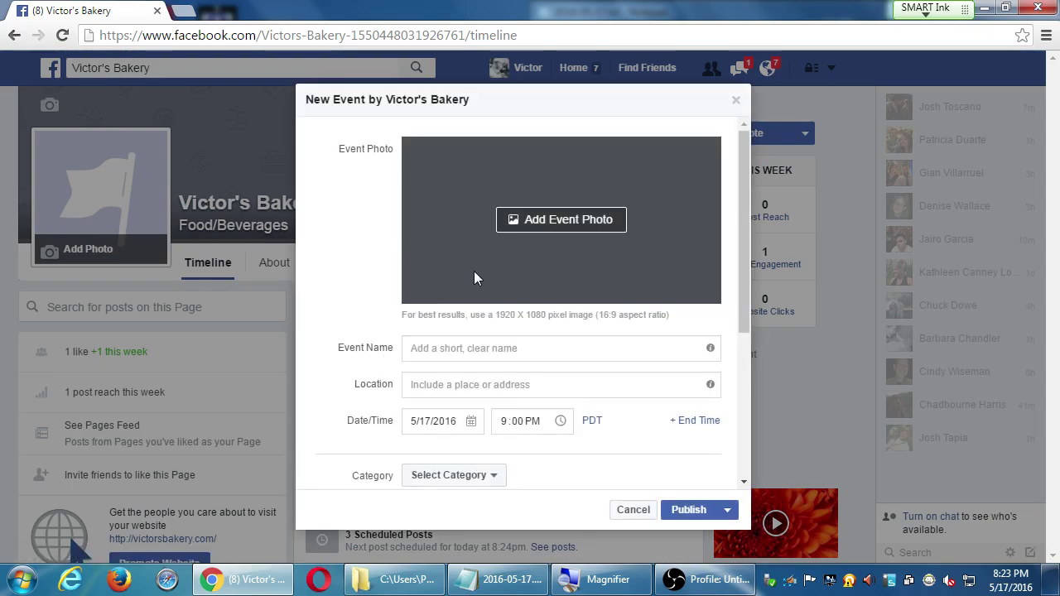
pyautogui.scroll(-2, 621, 418)
pyautogui.scroll(-2, 613, 427)
pyautogui.scroll(4, 601, 433)
pyautogui.scroll(-2, 397, 338)
pyautogui.scroll(-1, 397, 326)
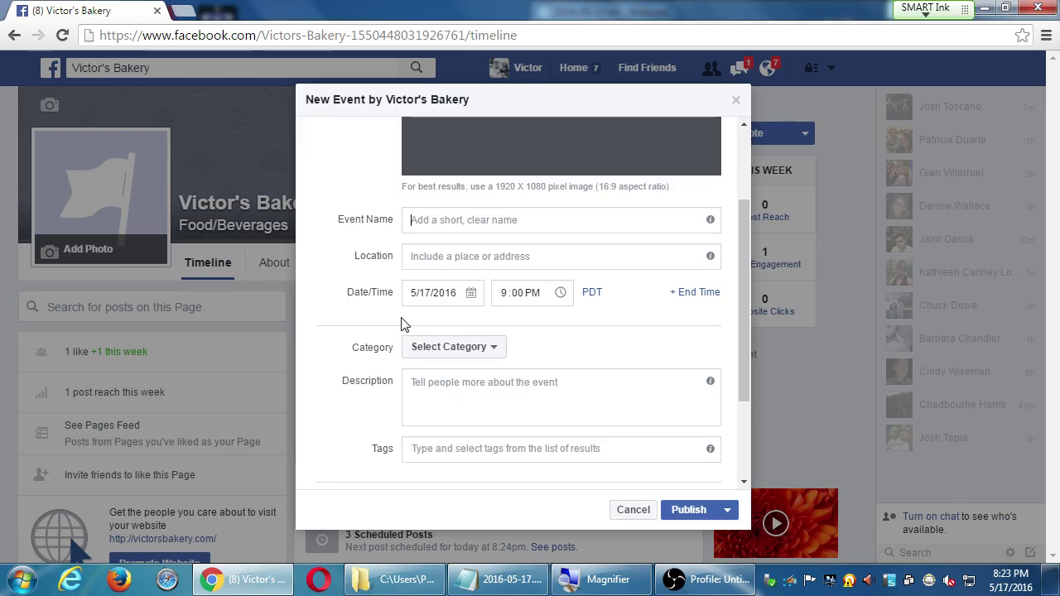
pyautogui.scroll(-3, 454, 374)
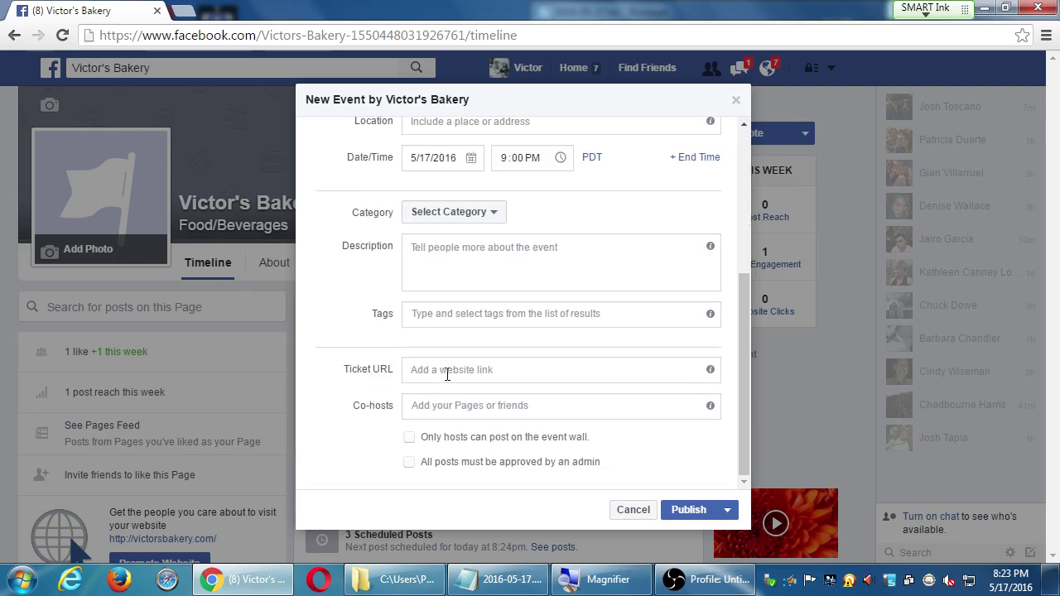
# Step: Review the event form again, view its Save Draft and Schedule publishing options, and cancel the event
pyautogui.click(448, 374)
pyautogui.scroll(3, 672, 403)
pyautogui.scroll(-4, 673, 403)
pyautogui.click(728, 515)
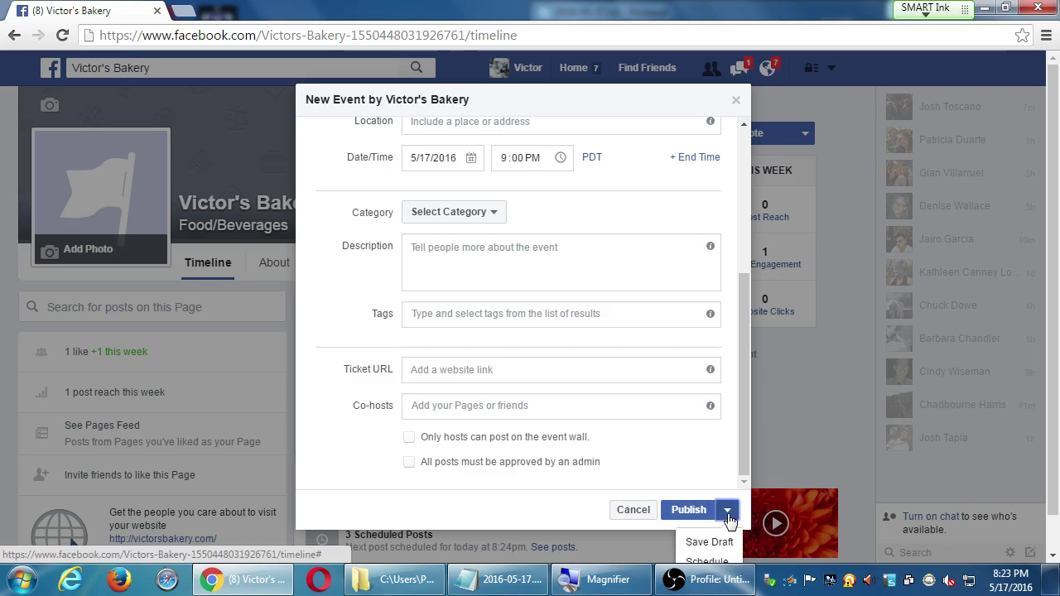
pyautogui.scroll(-1, 715, 530)
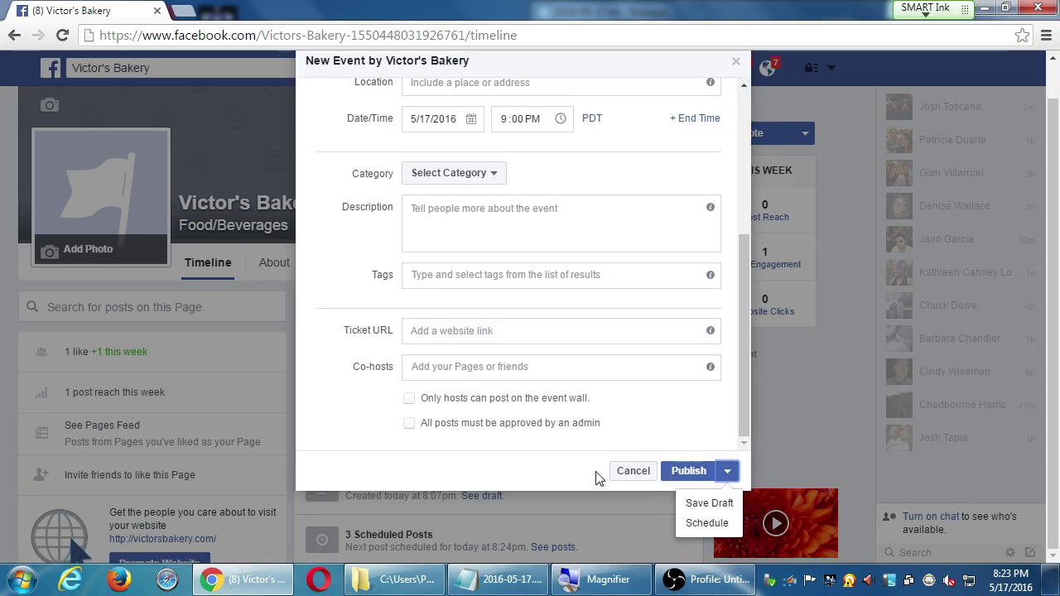
pyautogui.click(627, 473)
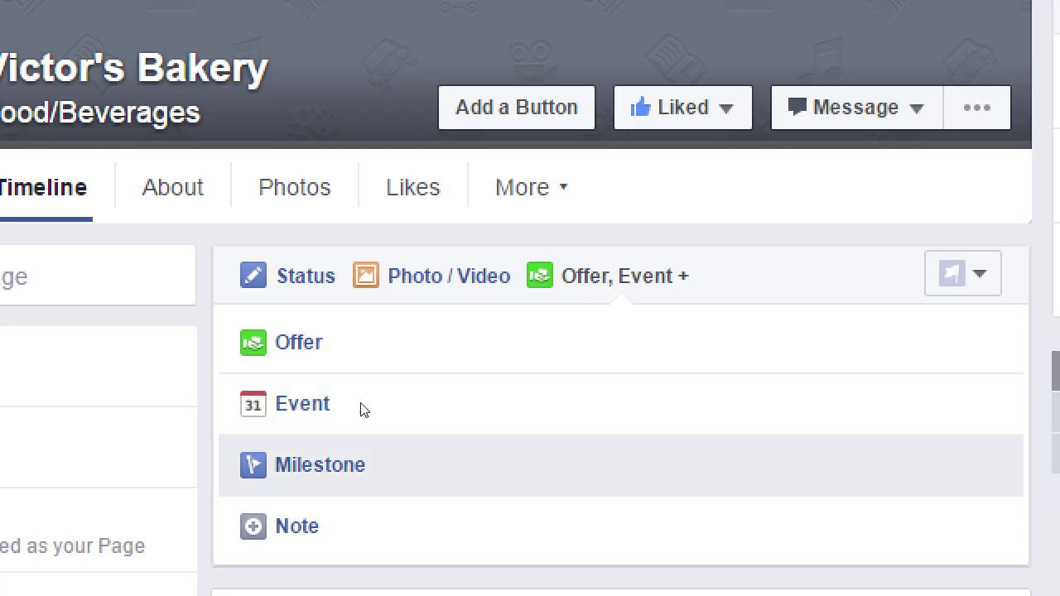
# Step: Open the Milestone form, examine its title, location, date, story and photo fields, and cancel it
pyautogui.click(362, 408)
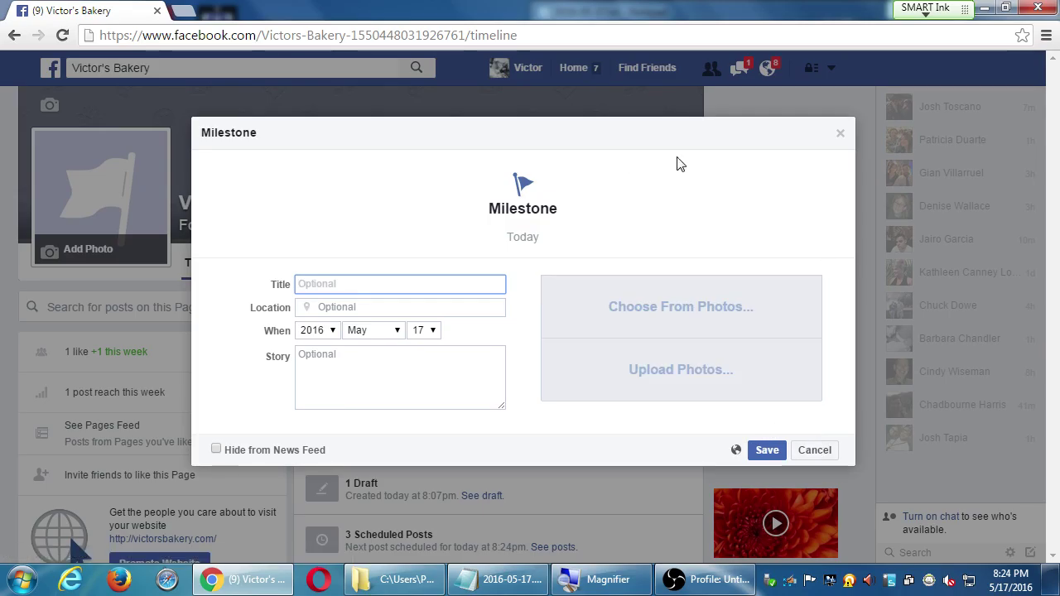
pyautogui.click(813, 448)
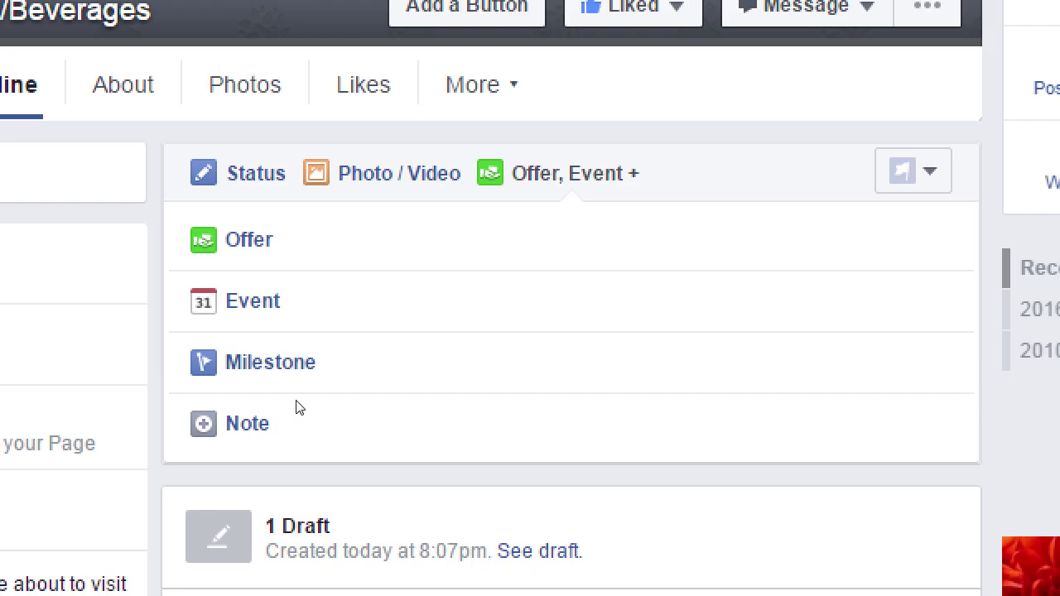
# Step: Draft a milestone titled "Sold our 1 millionth cookie!" and discard it without saving
pyautogui.click(339, 404)
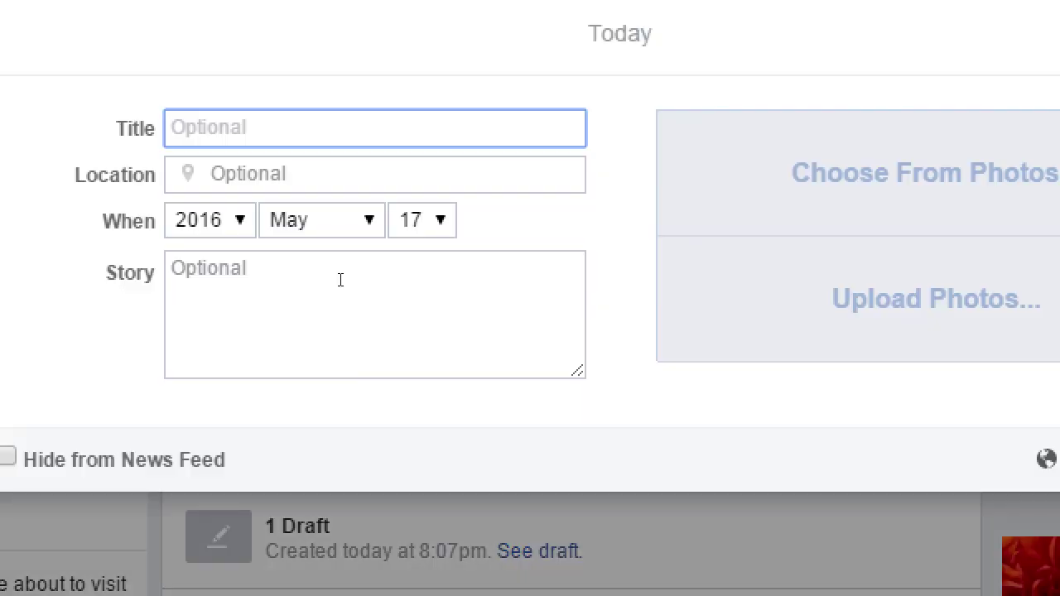
pyautogui.write('Sou')
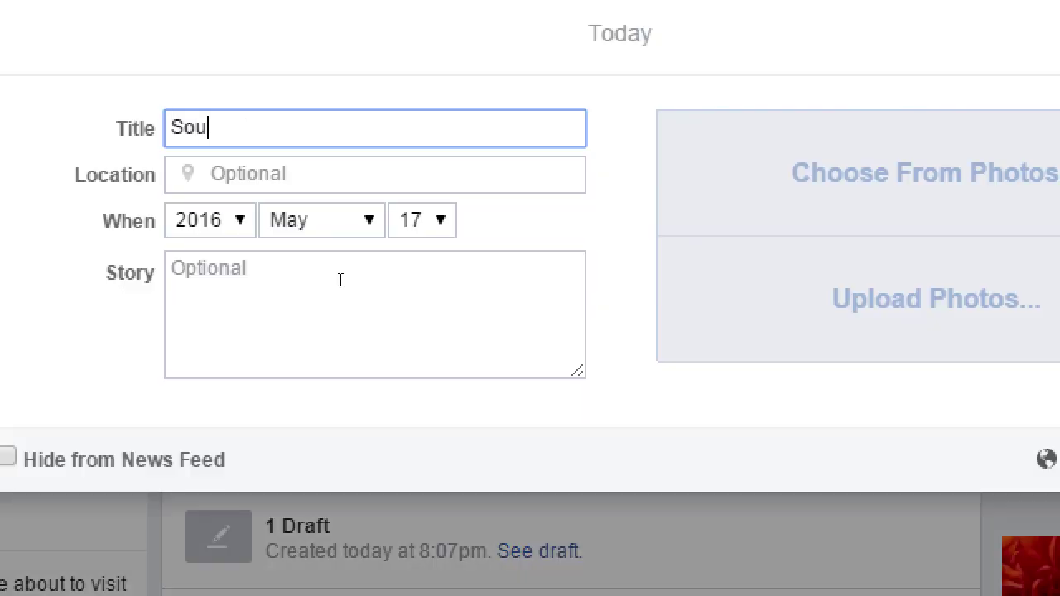
pyautogui.press('BackSpace')
pyautogui.write('ld our 1 milltion')
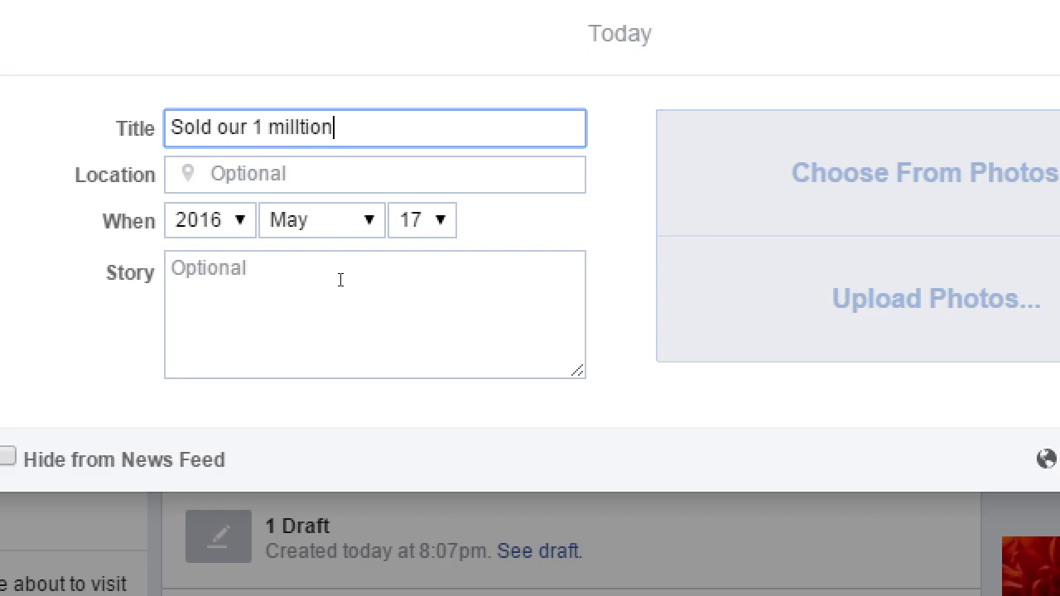
pyautogui.press('BackSpace')
pyautogui.press('BackSpace')
pyautogui.press('BackSpace')
pyautogui.press('BackSpace')
pyautogui.write('ionth cookie!')
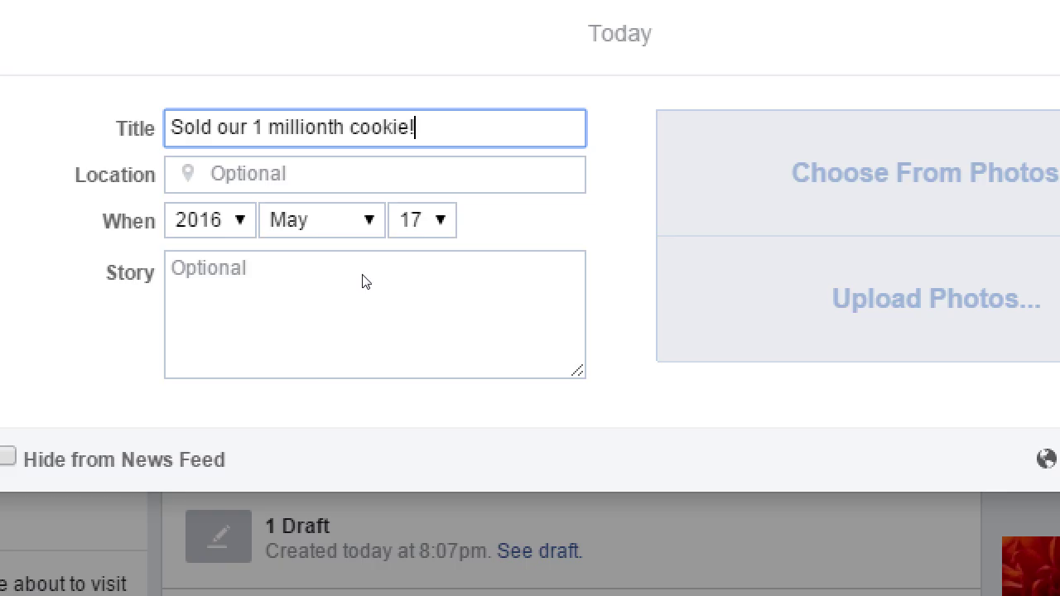
pyautogui.click(322, 356)
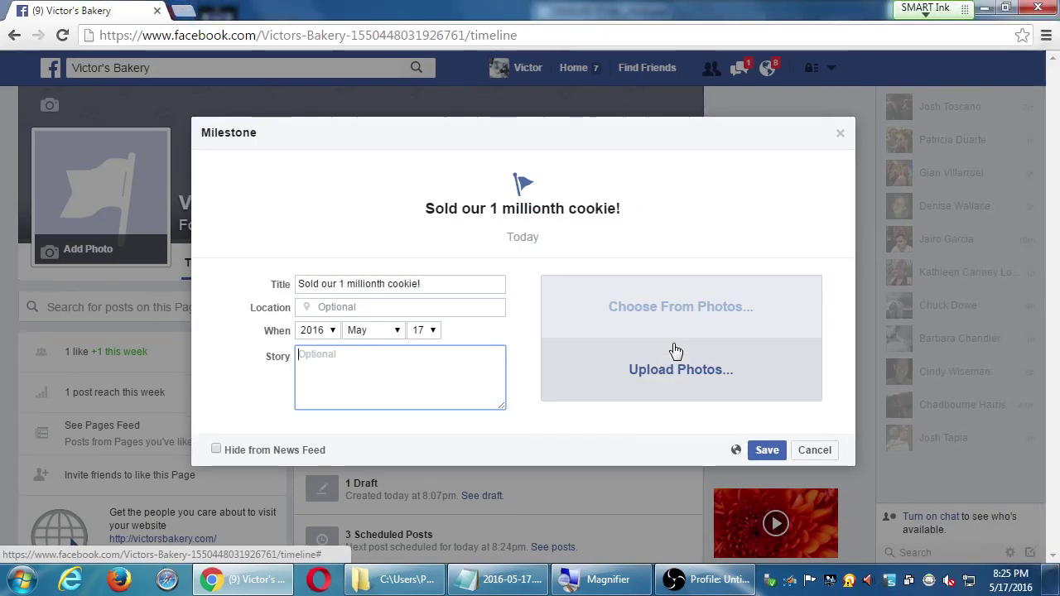
pyautogui.click(814, 451)
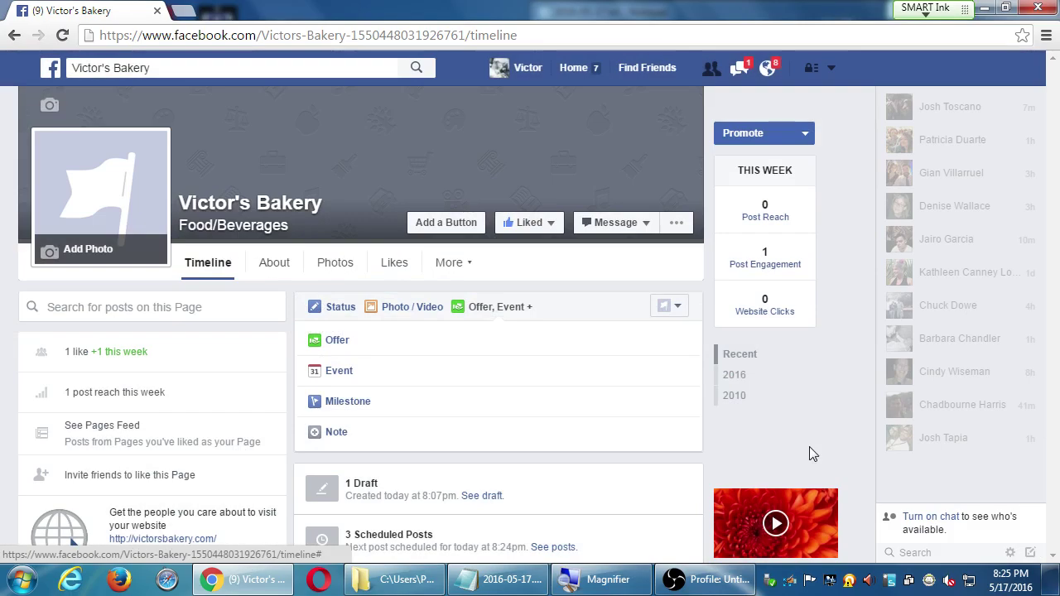
# Step: Start a new note and upload the Hydrangeas.jpg sample picture as its cover photo
pyautogui.click(348, 439)
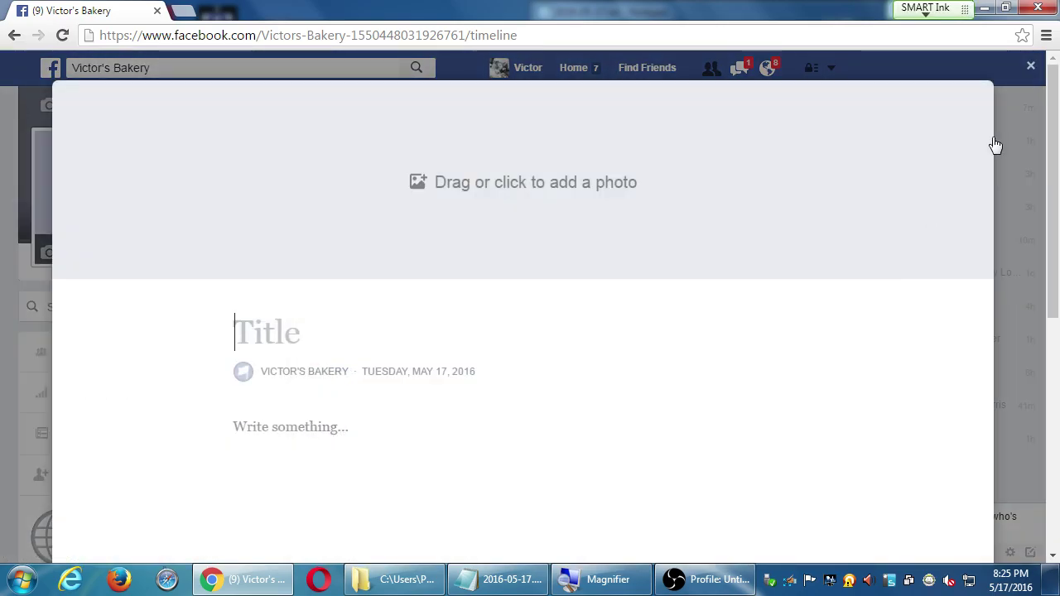
pyautogui.click(1015, 104)
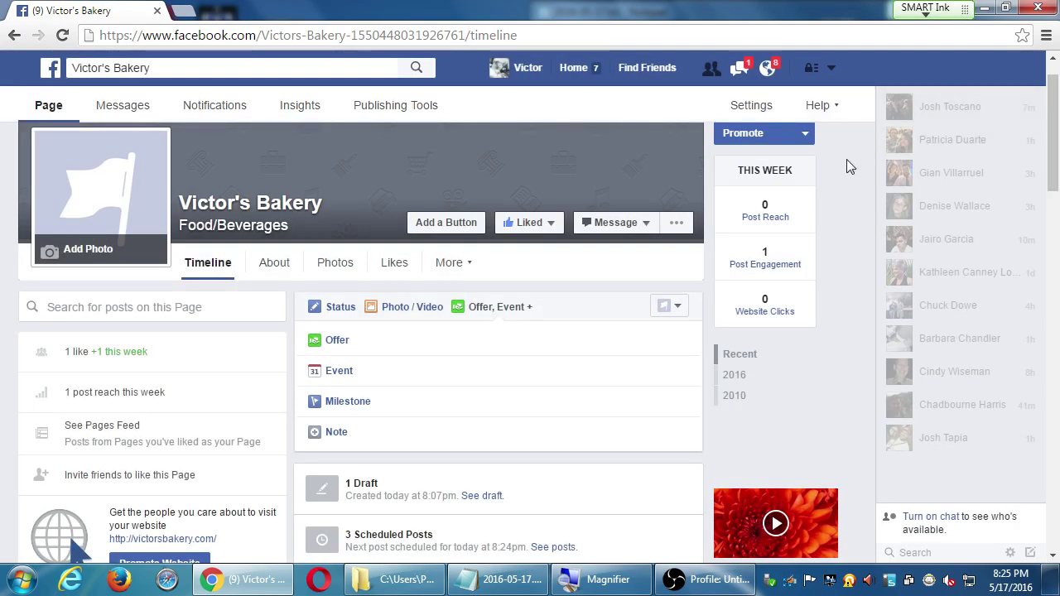
pyautogui.click(336, 433)
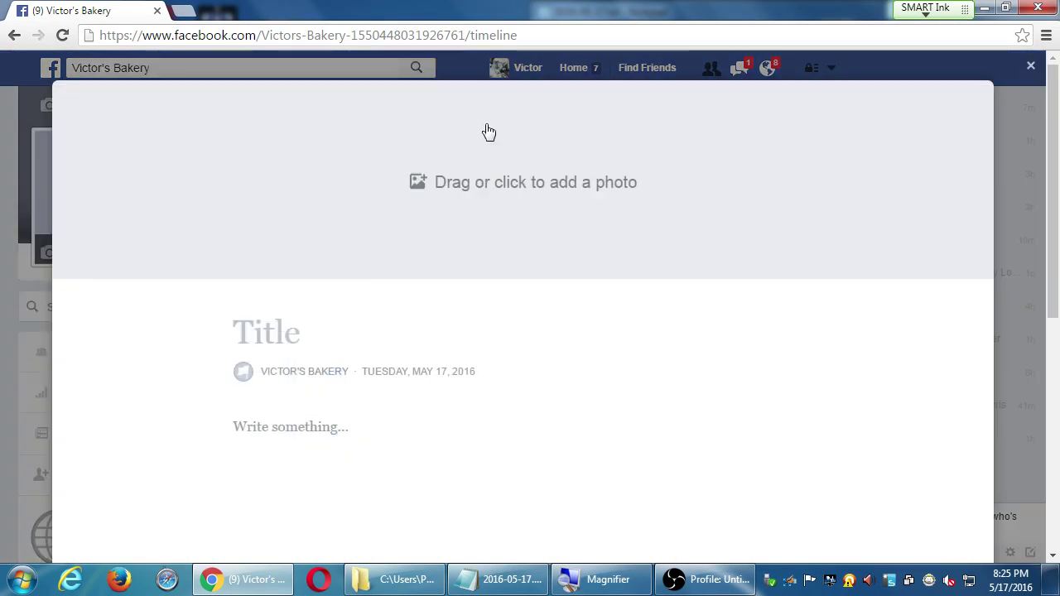
pyautogui.click(448, 212)
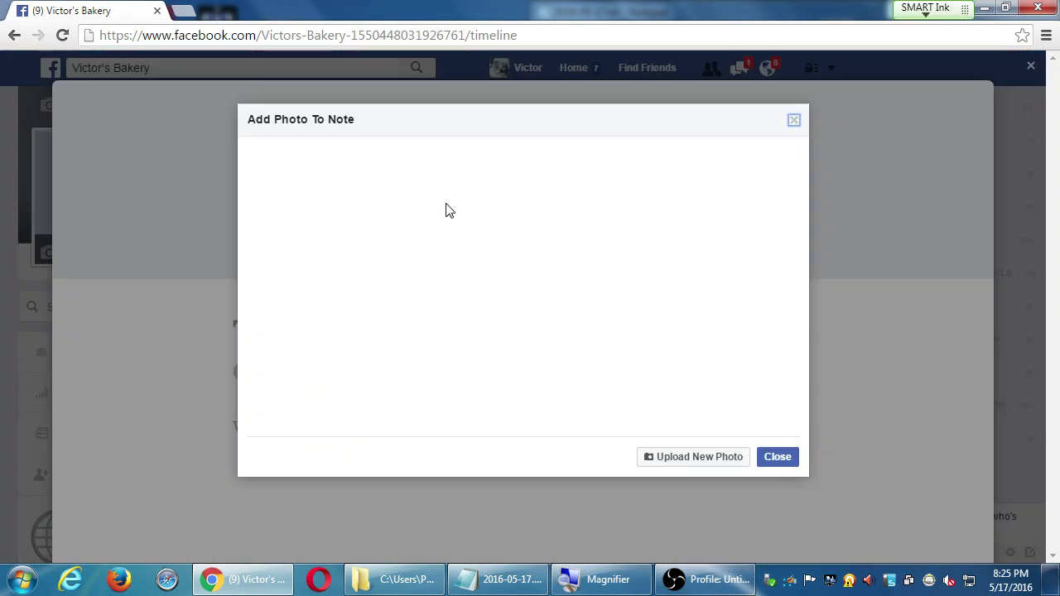
pyautogui.click(715, 456)
pyautogui.doubleClick(409, 178)
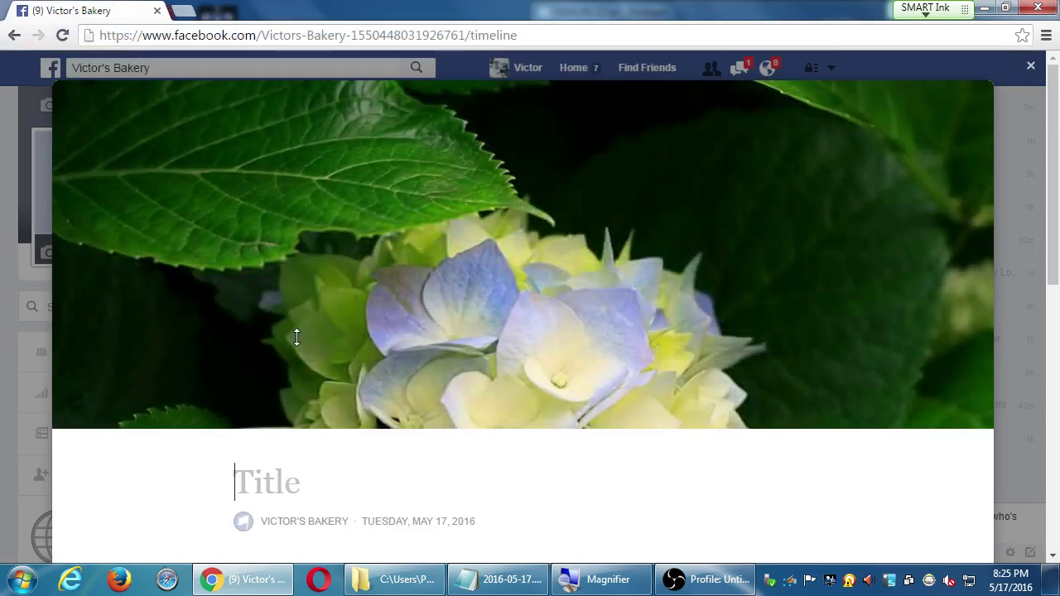
# Step: Title the note "Thoughts on Turbinado Sugar"
pyautogui.write('Thoughts o')
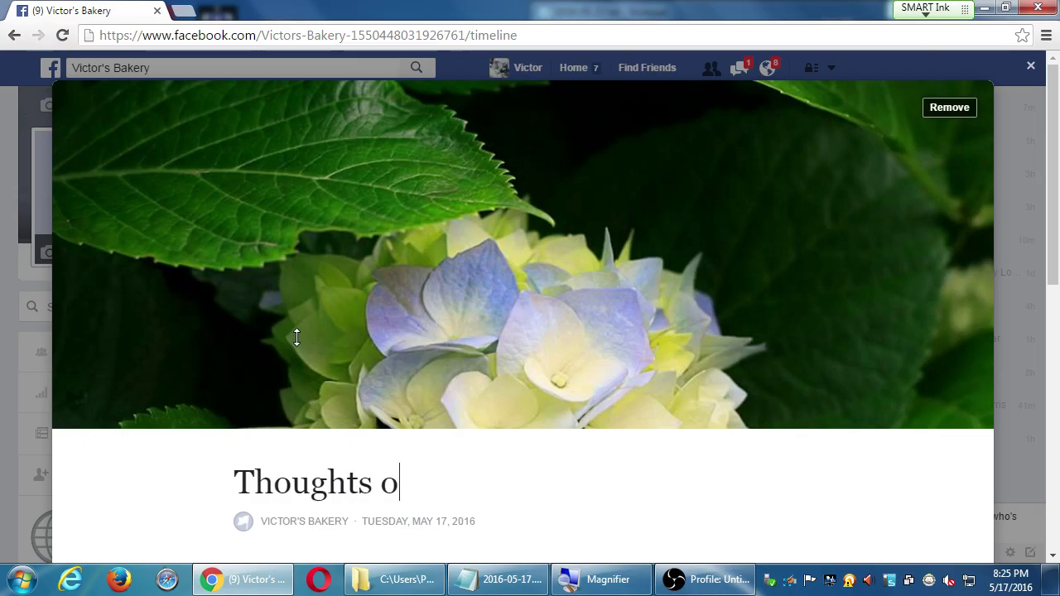
pyautogui.write('n Turbina')
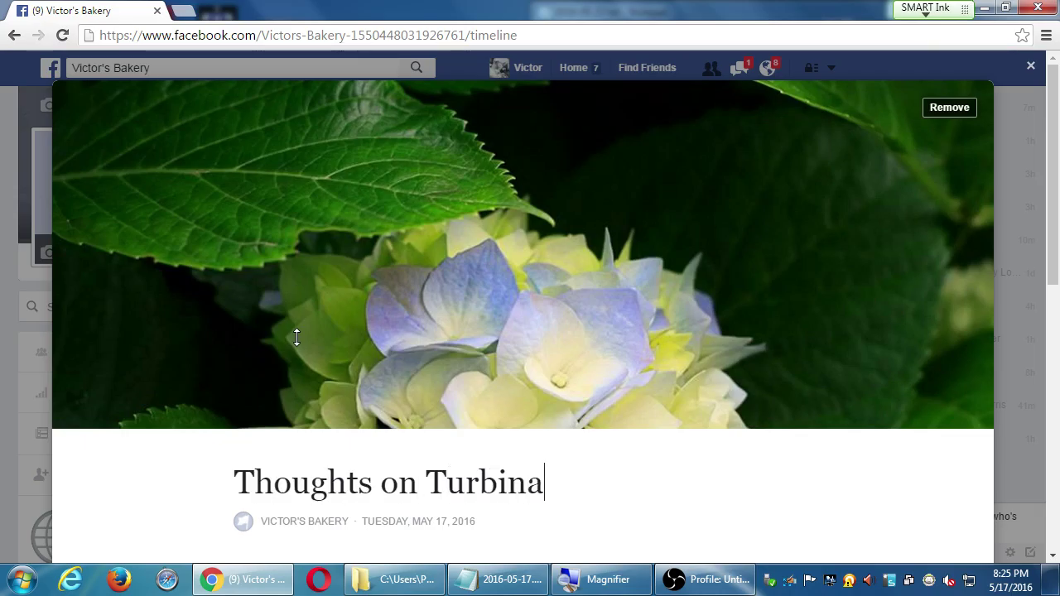
pyautogui.write('do Sugar')
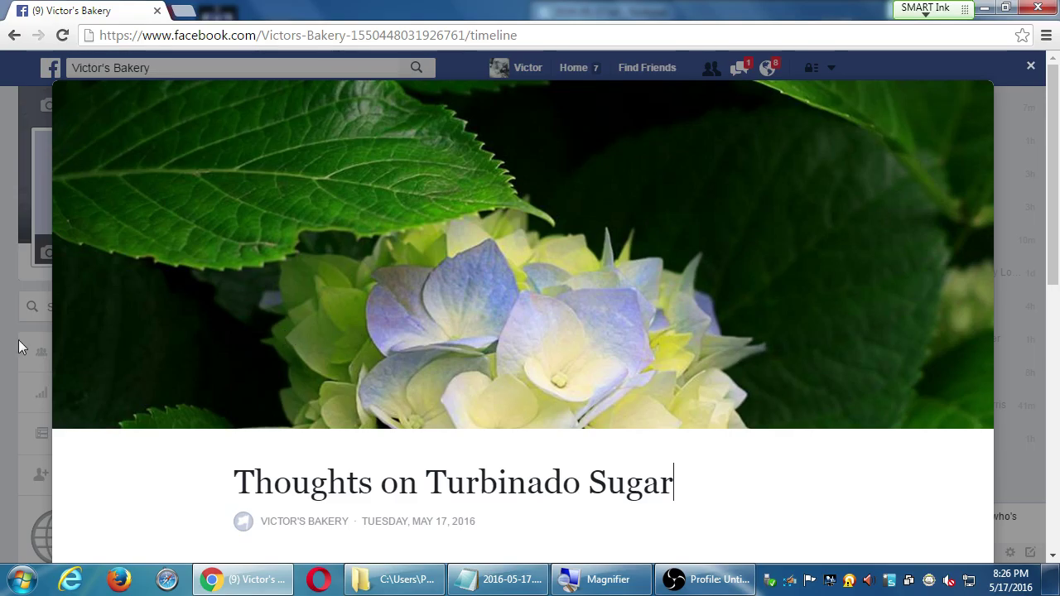
# Step: Insert the Lighthouse.jpg sample picture into the note's body, look over its placement, and remove it
pyautogui.scroll(-4, 33, 356)
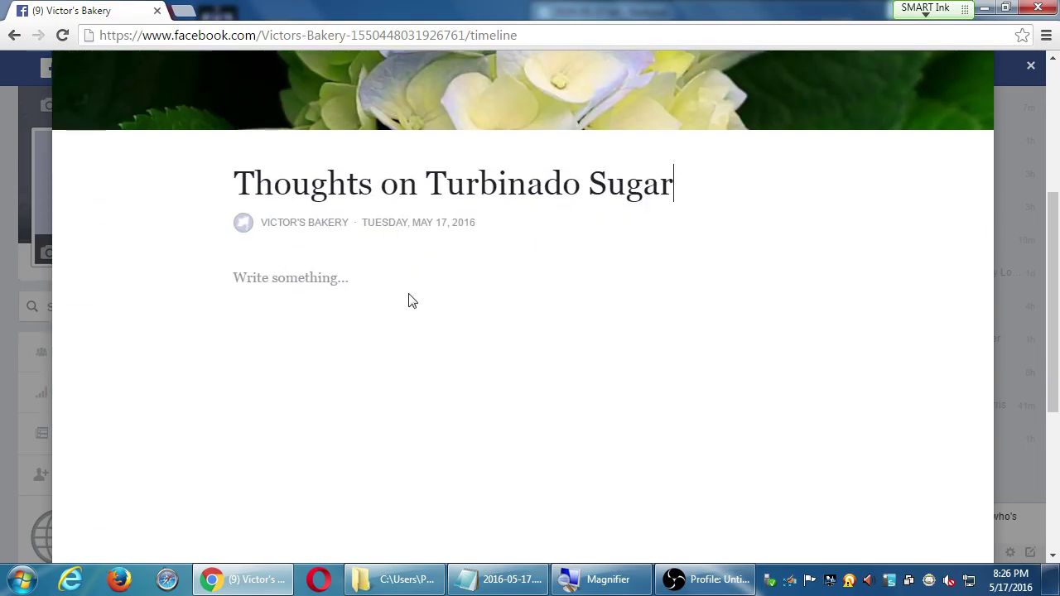
pyautogui.click(294, 277)
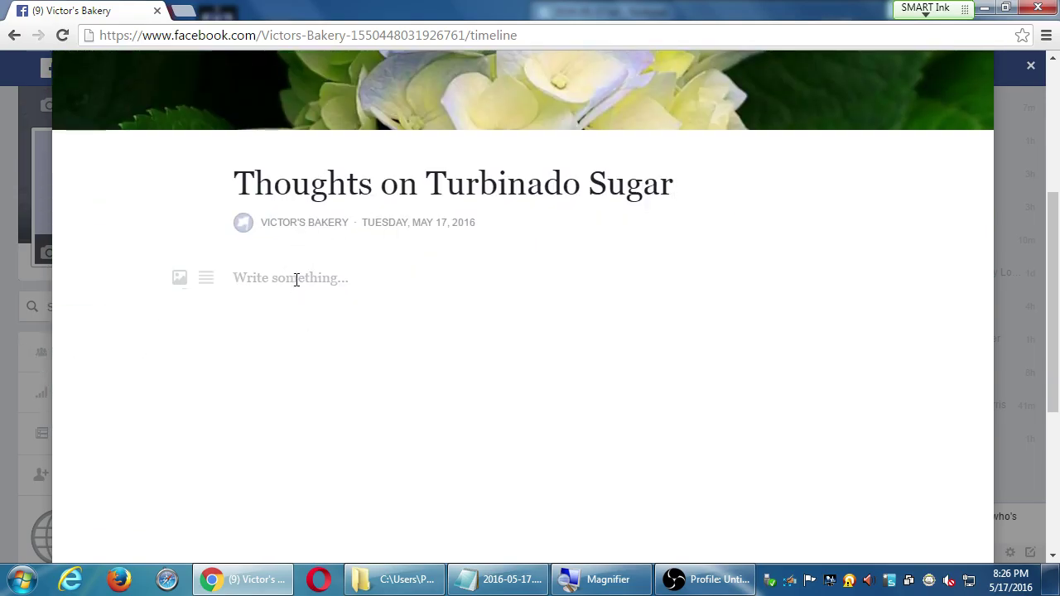
pyautogui.click(177, 280)
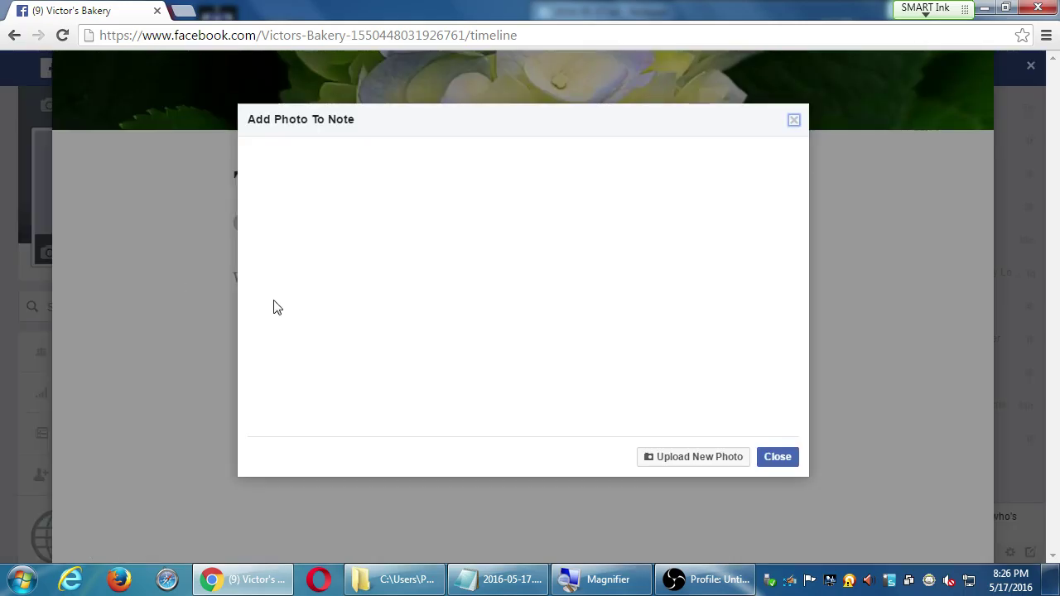
pyautogui.click(671, 458)
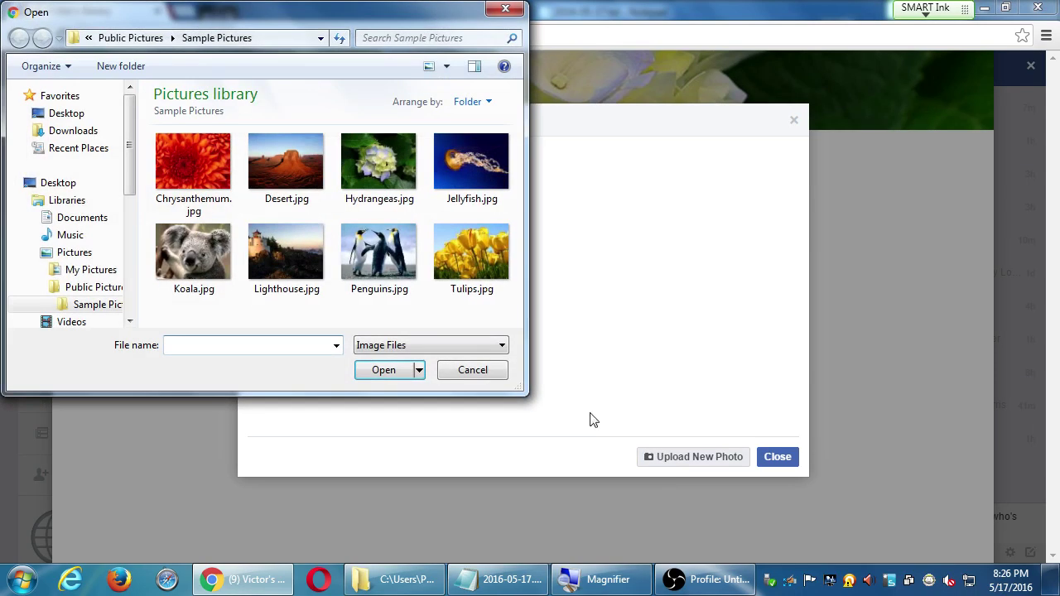
pyautogui.doubleClick(268, 253)
pyautogui.scroll(-3, 317, 295)
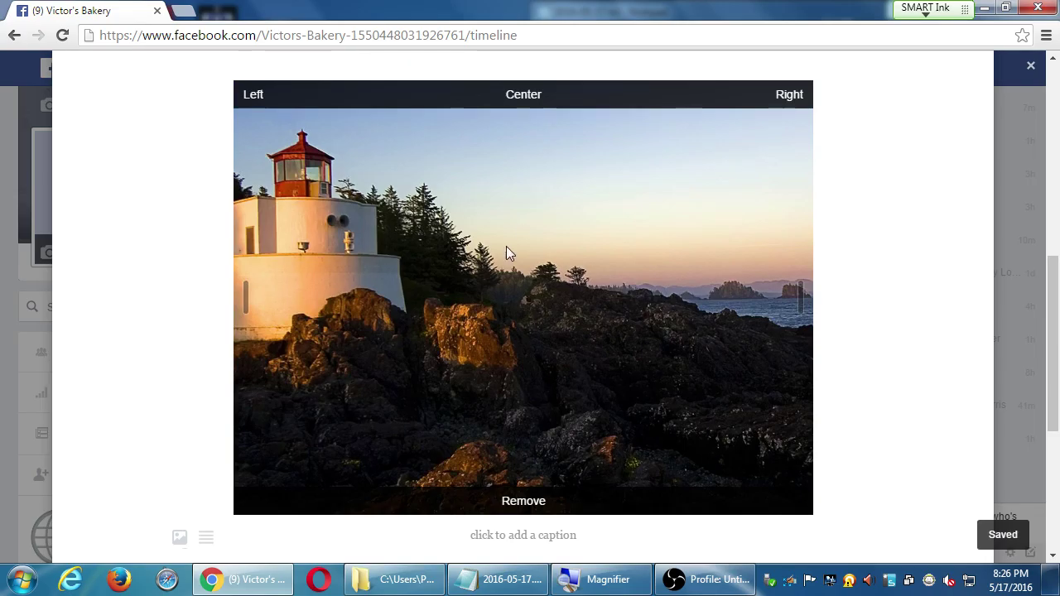
pyautogui.scroll(-2, 570, 427)
pyautogui.scroll(4, 568, 426)
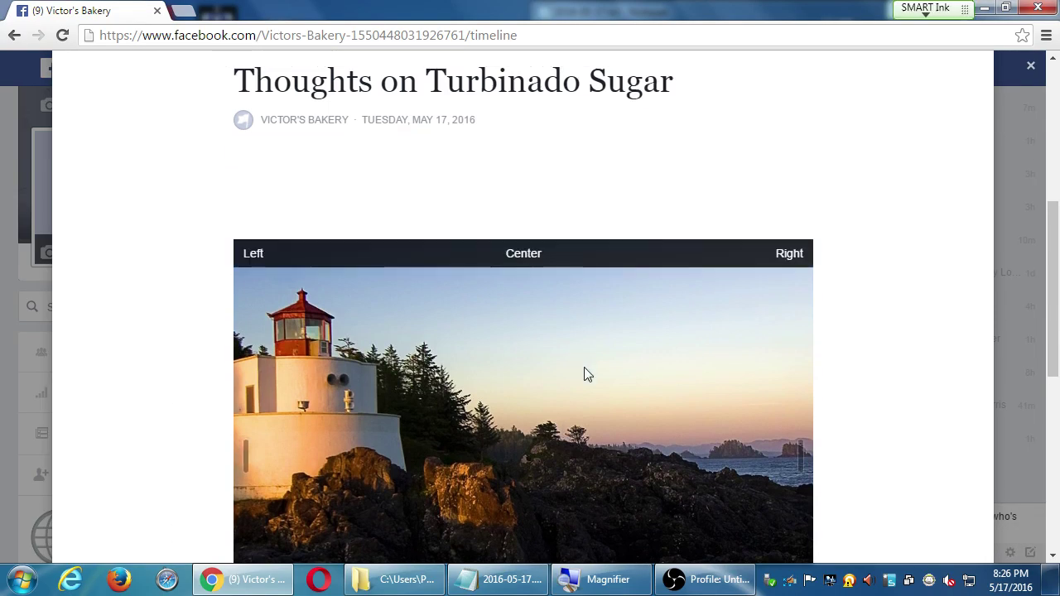
pyautogui.scroll(-4, 622, 397)
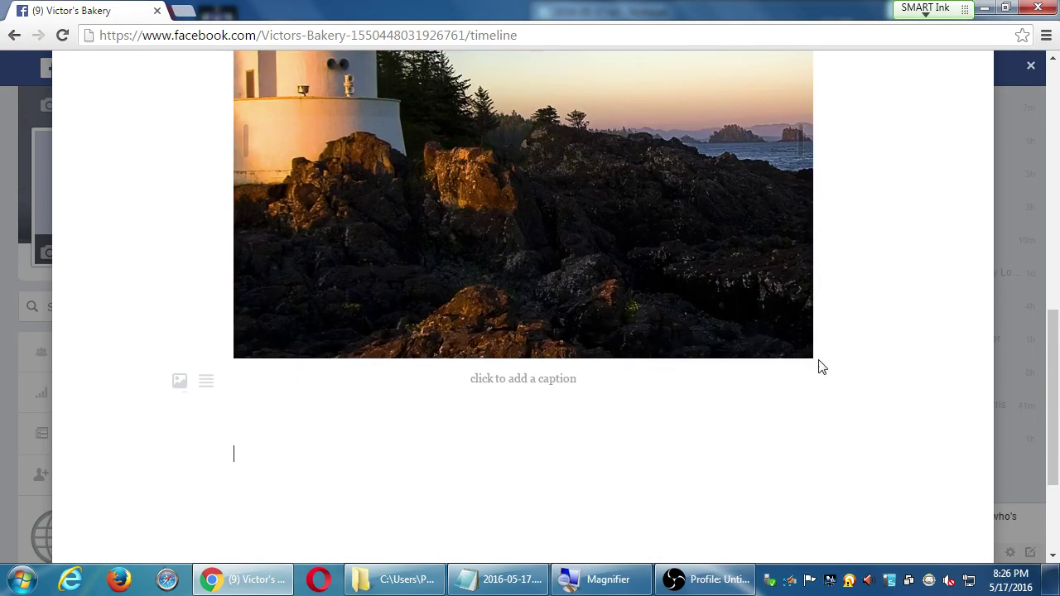
pyautogui.click(538, 348)
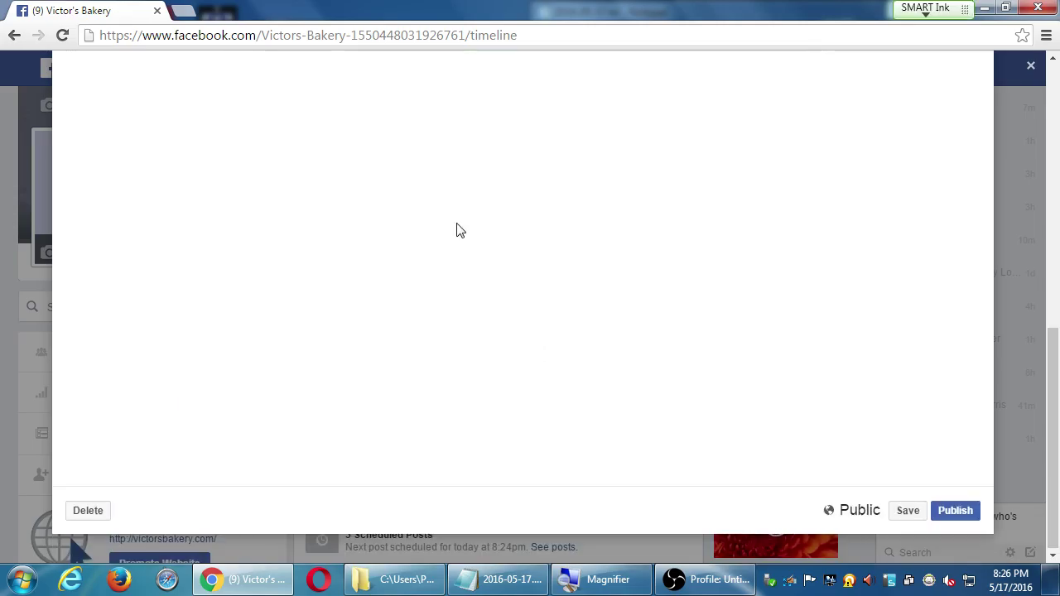
# Step: Add an H1 heading "gffdfdddfds" to the note's body, followed by a plain paragraph "sdfgsdggfgfdfggdgs"
pyautogui.click(207, 341)
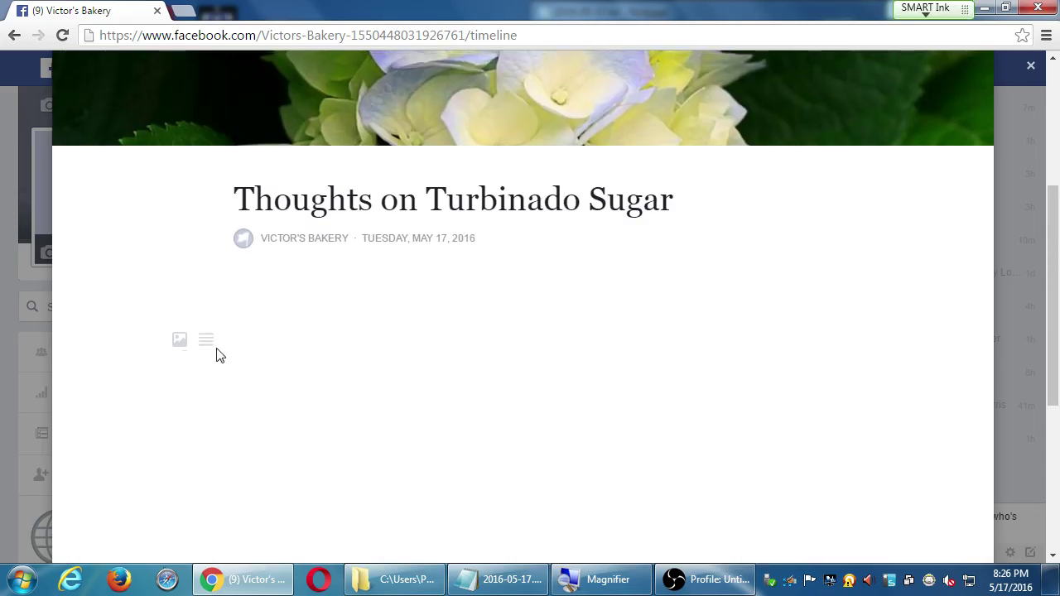
pyautogui.moveTo(206, 354)
pyautogui.click(132, 299)
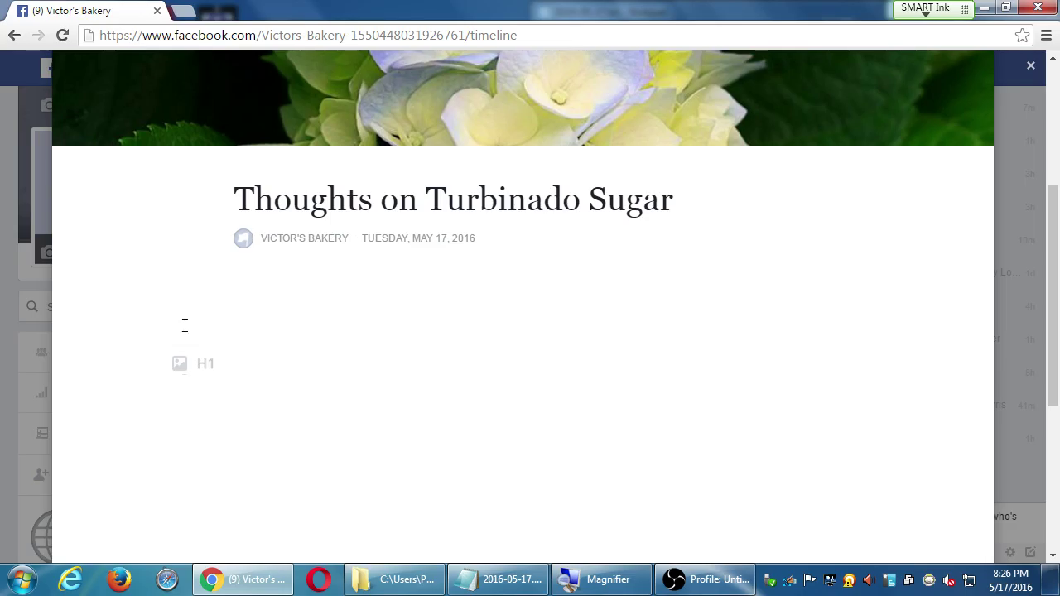
pyautogui.write('gffdfdddfds')
pyautogui.press('Return')
pyautogui.write('sdfgsdgg')
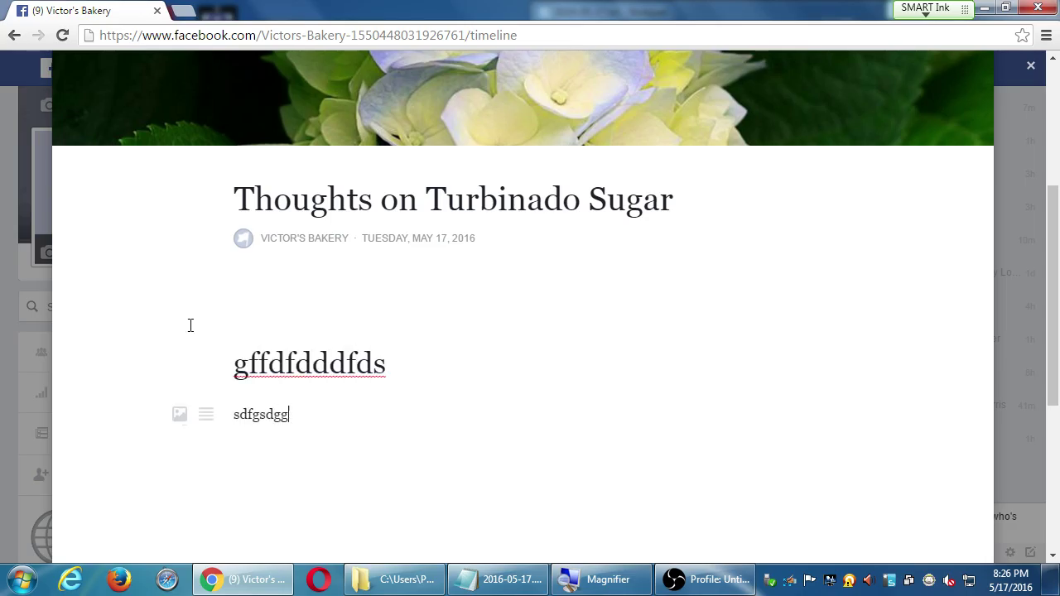
pyautogui.write('fgfdfggdgs')
pyautogui.press('Return')
pyautogui.write('dfg')
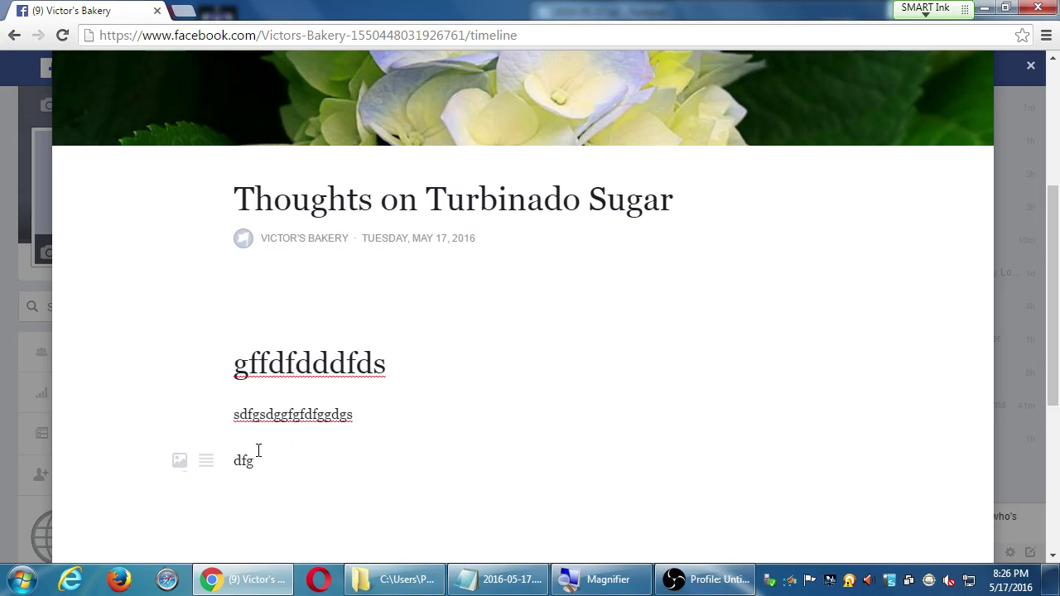
pyautogui.press('BackSpace')
pyautogui.press('BackSpace')
pyautogui.press('BackSpace')
# Step: Add an H2 subheading "jyjhjhhjhjhjhj" below the plain paragraph
pyautogui.click(206, 461)
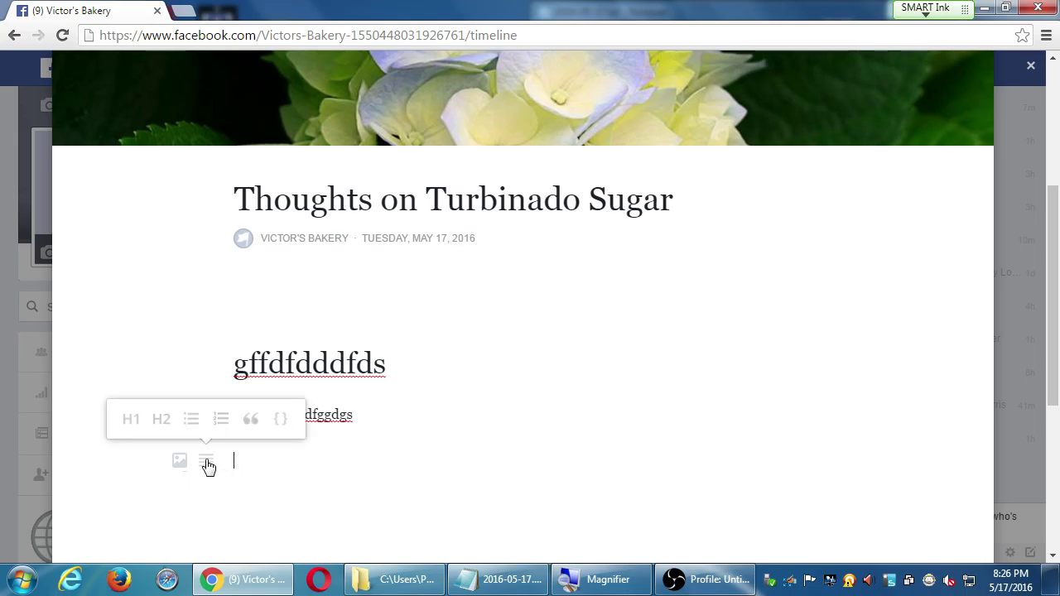
pyautogui.click(161, 419)
pyautogui.write('jyjh')
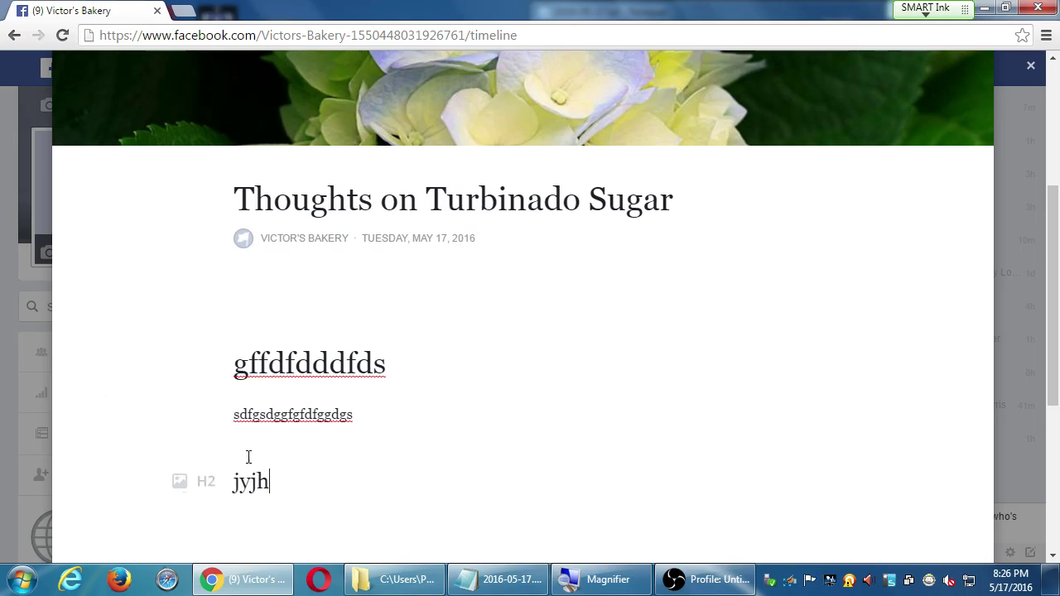
pyautogui.write('hjhjhjhj')
pyautogui.press('Return')
# Step: Add a bulleted list below the subheading with the items "efeffddf" and "dfdfdfdfdf", and end the list
pyautogui.click(212, 530)
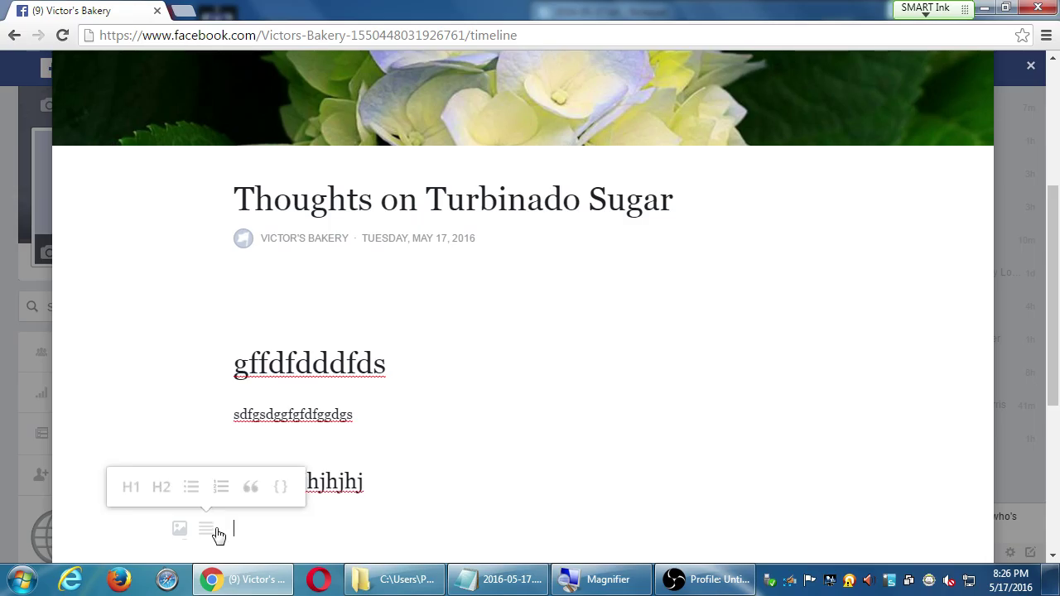
pyautogui.click(193, 488)
pyautogui.scroll(-2, 196, 497)
pyautogui.write('efeffddf')
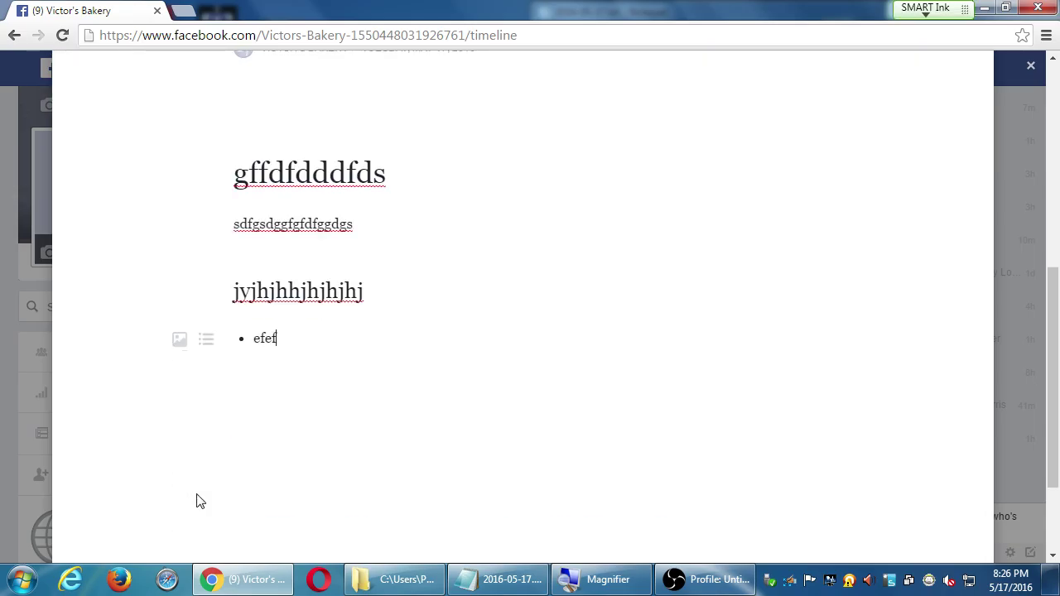
pyautogui.press('Return')
pyautogui.write('dfdfdfdfdf')
pyautogui.press('Return')
pyautogui.press('Return')
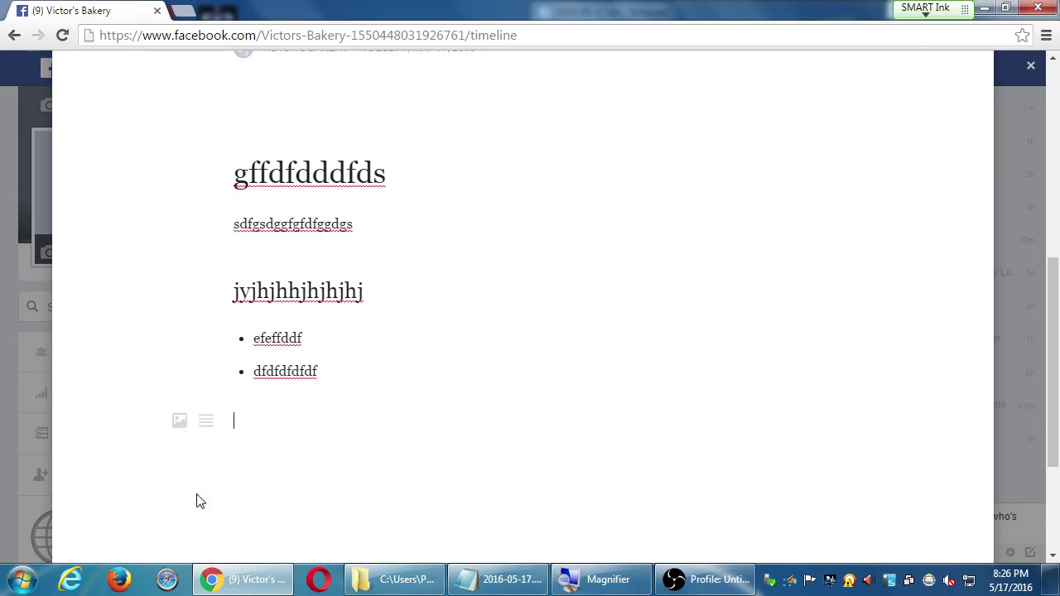